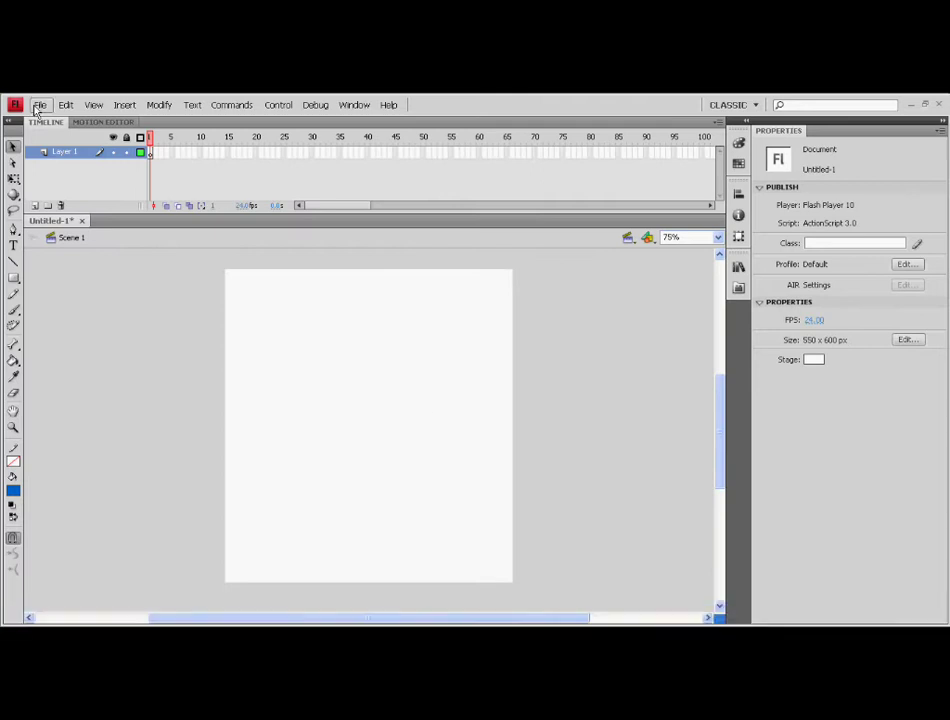
- Import all six background images from the basicon_ folder into the document's library
{"action": "left_click", "coordinate": [40, 105]}
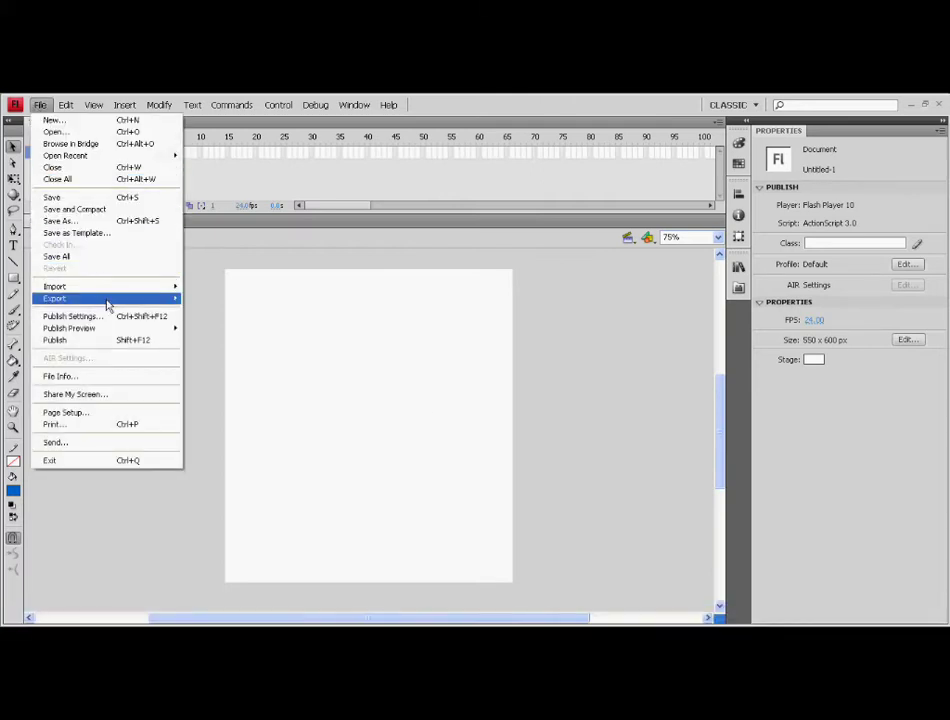
{"action": "mouse_move", "coordinate": [111, 290]}
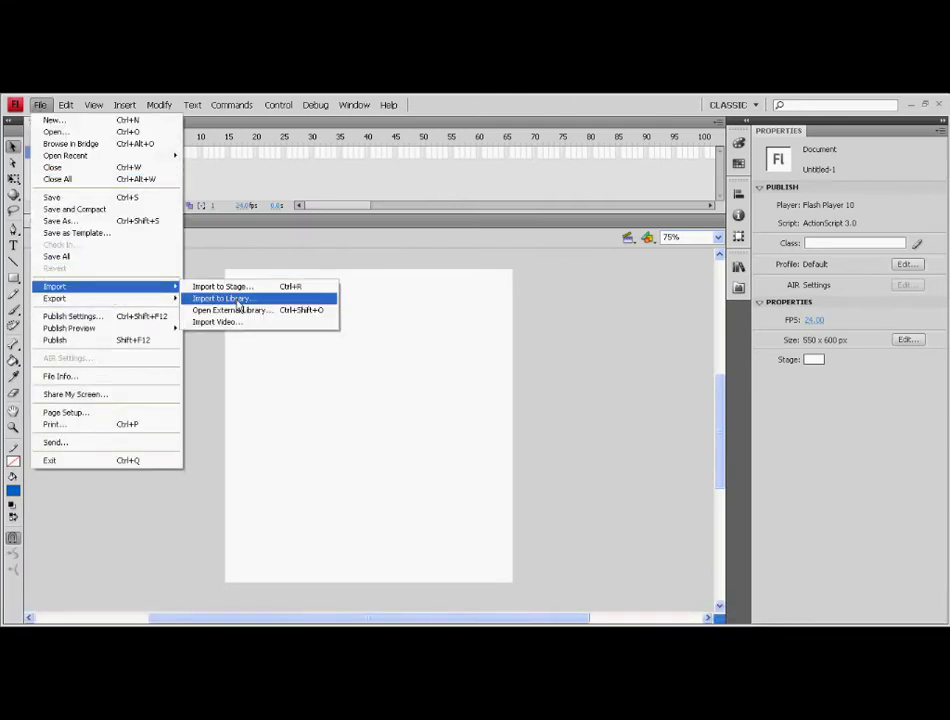
{"action": "left_click", "coordinate": [238, 300]}
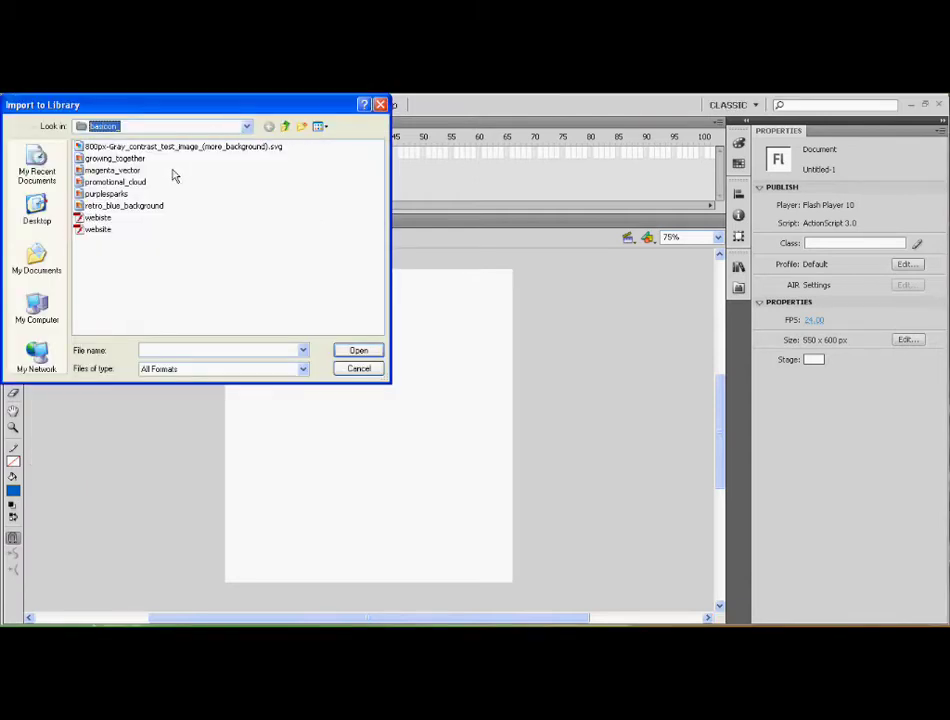
{"action": "left_click_drag", "start_coordinate": [223, 204], "coordinate": [104, 146]}
{"action": "left_click_drag", "start_coordinate": [141, 196], "coordinate": [144, 206]}
{"action": "left_click", "coordinate": [358, 350]}
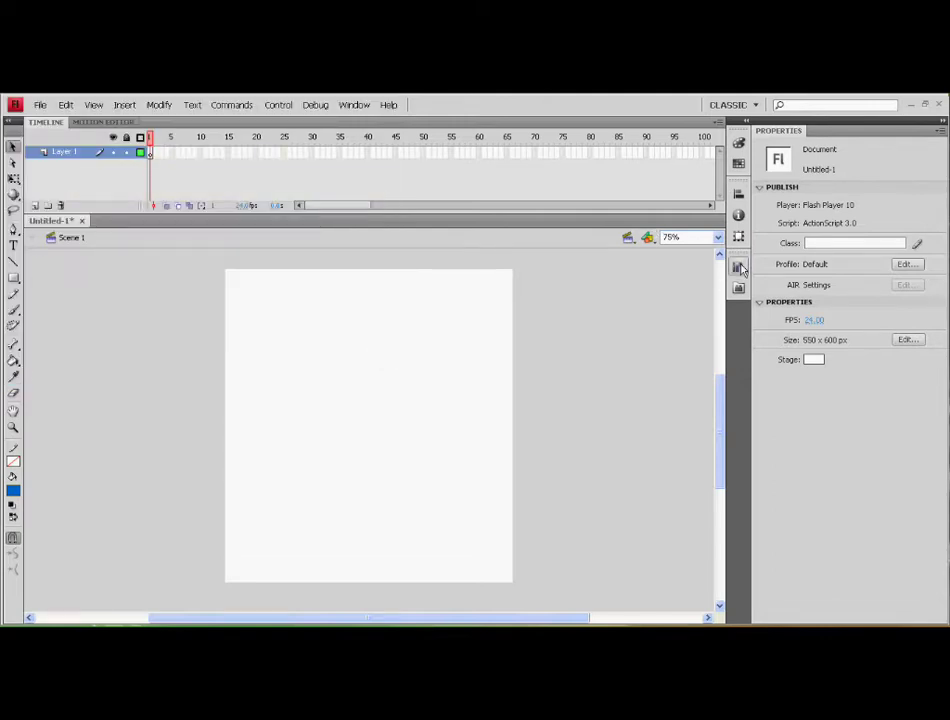
- Preview the imported images one after another in the library
{"action": "left_click", "coordinate": [737, 267]}
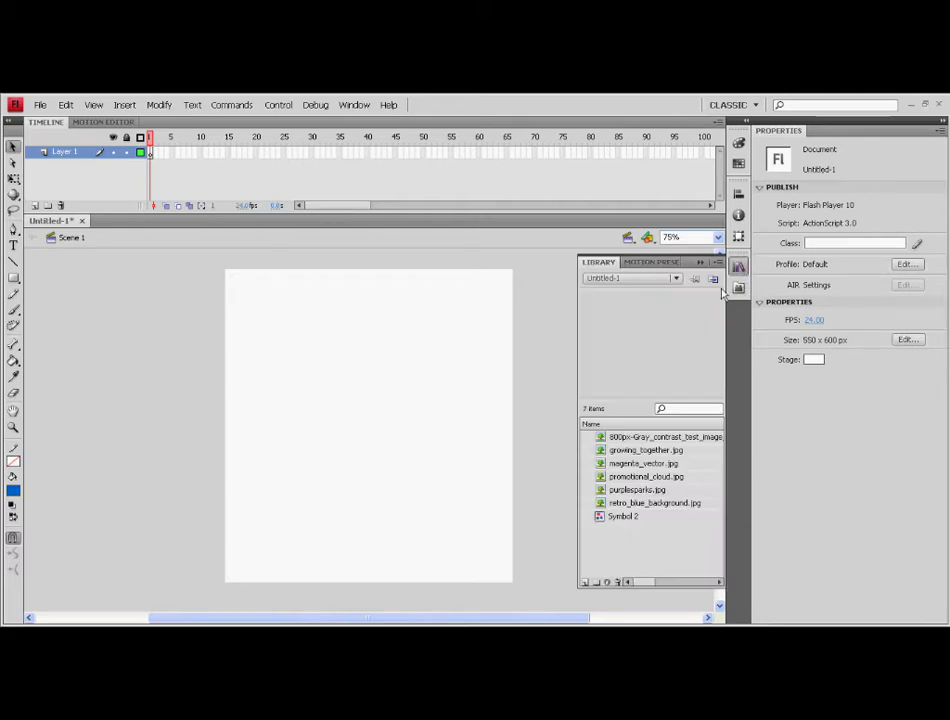
{"action": "left_click", "coordinate": [650, 438]}
{"action": "left_click", "coordinate": [648, 451]}
{"action": "left_click", "coordinate": [656, 465]}
{"action": "key", "text": "Down"}
{"action": "key", "text": "Down"}
{"action": "key", "text": "Down"}
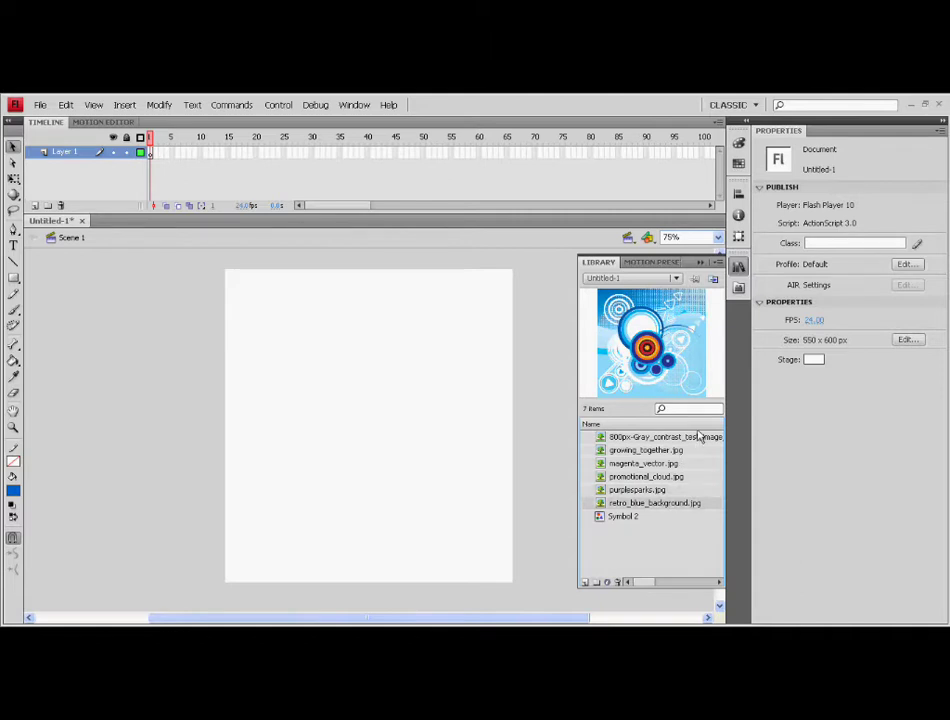
- Place the 800px-Gray_contrast_test_image on the stage, rotate it 90 degrees and align its upper corner with the stage's corner
{"action": "left_click_drag", "start_coordinate": [700, 439], "coordinate": [377, 443]}
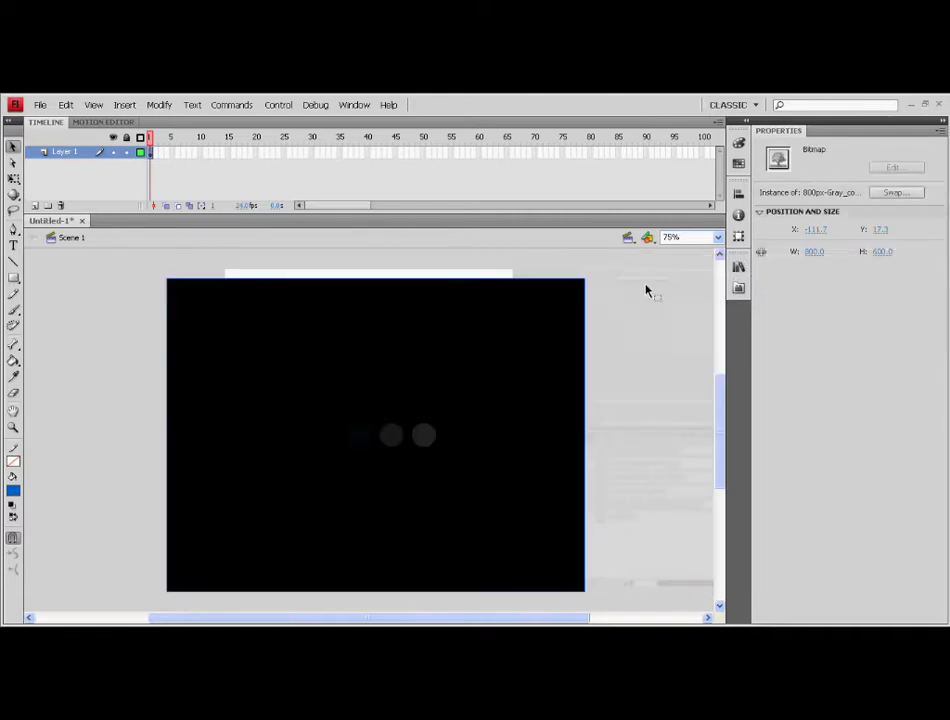
{"action": "right_click", "coordinate": [491, 301]}
{"action": "left_click", "coordinate": [532, 453]}
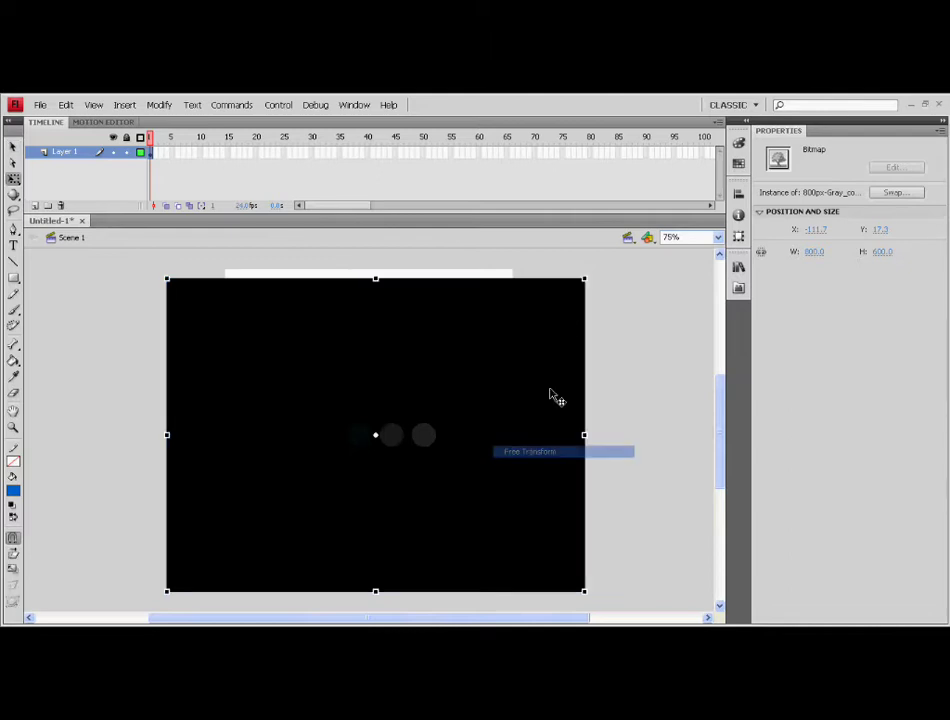
{"action": "left_click_drag", "start_coordinate": [165, 271], "coordinate": [500, 265]}
{"action": "left_click_drag", "start_coordinate": [383, 415], "coordinate": [387, 454]}
{"action": "scroll", "coordinate": [653, 475], "scroll_direction": "down", "scroll_amount": 3}
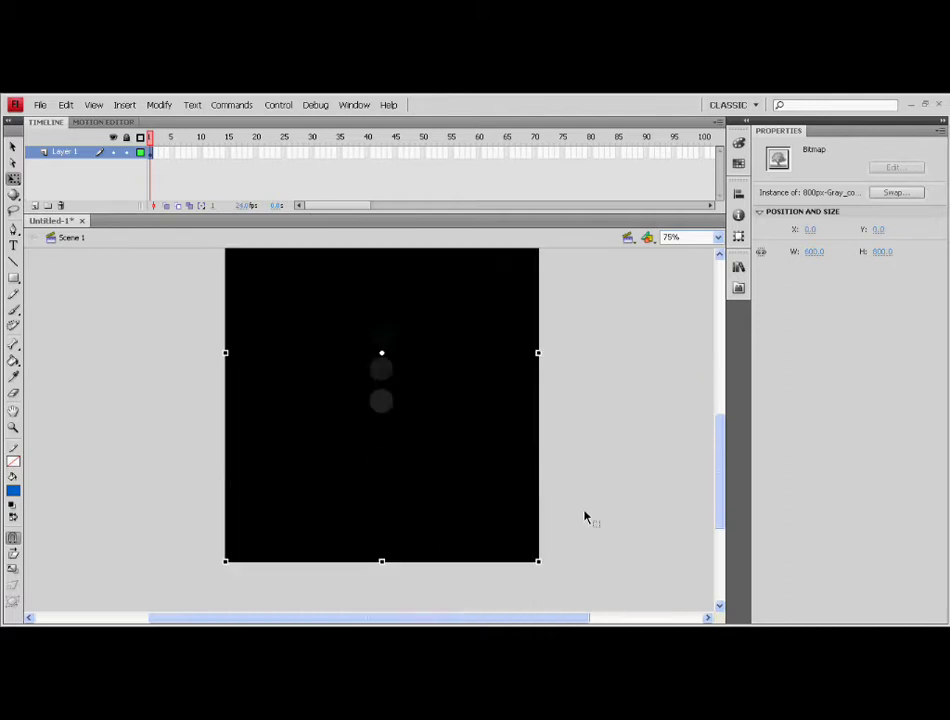
- Scale the rotated background image to fit the 550 x 600 px stage
{"action": "left_click_drag", "start_coordinate": [535, 560], "coordinate": [512, 455]}
{"action": "left_click", "coordinate": [594, 456]}
{"action": "scroll", "coordinate": [594, 456], "scroll_direction": "up", "scroll_amount": 3}
{"action": "scroll", "coordinate": [593, 456], "scroll_direction": "down", "scroll_amount": 1}
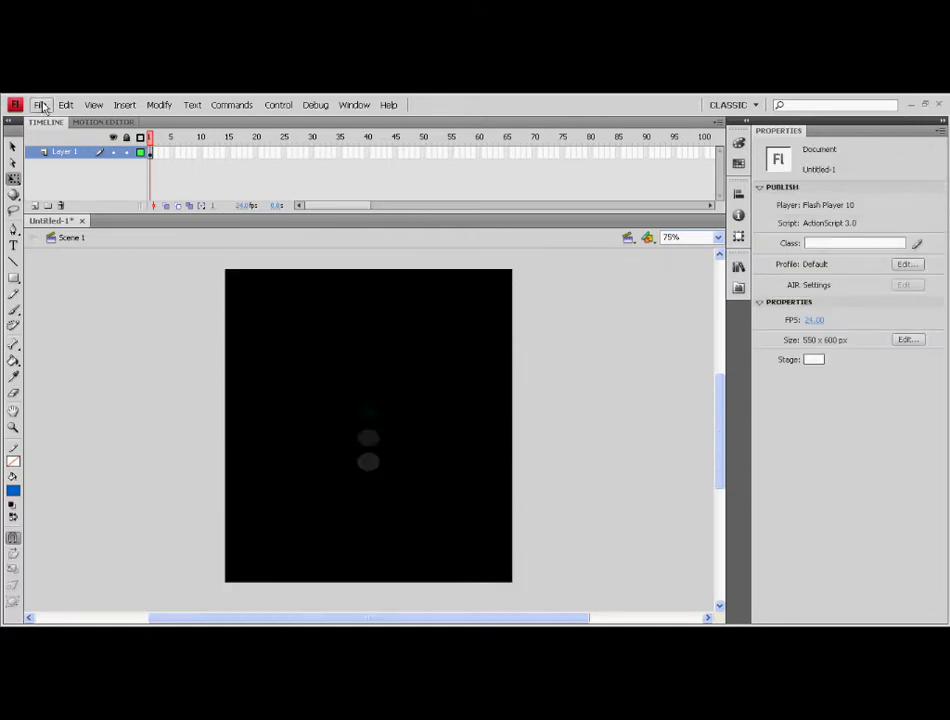
- Save the document as webpage in the basicon_ folder
{"action": "key", "text": "ctrl+s"}
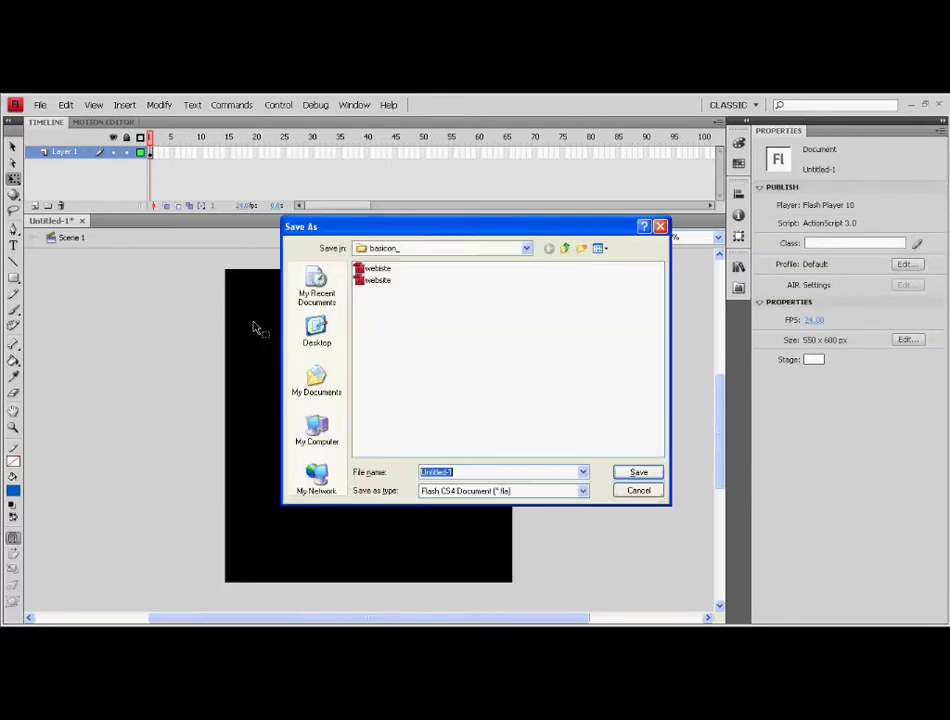
{"action": "type", "text": "web"}
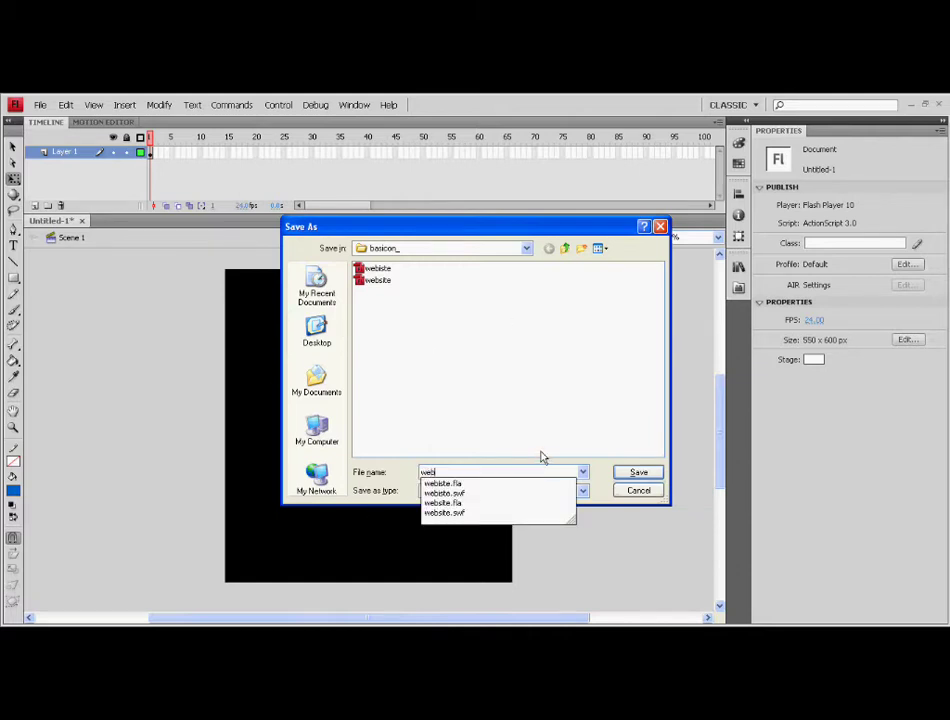
{"action": "type", "text": "page"}
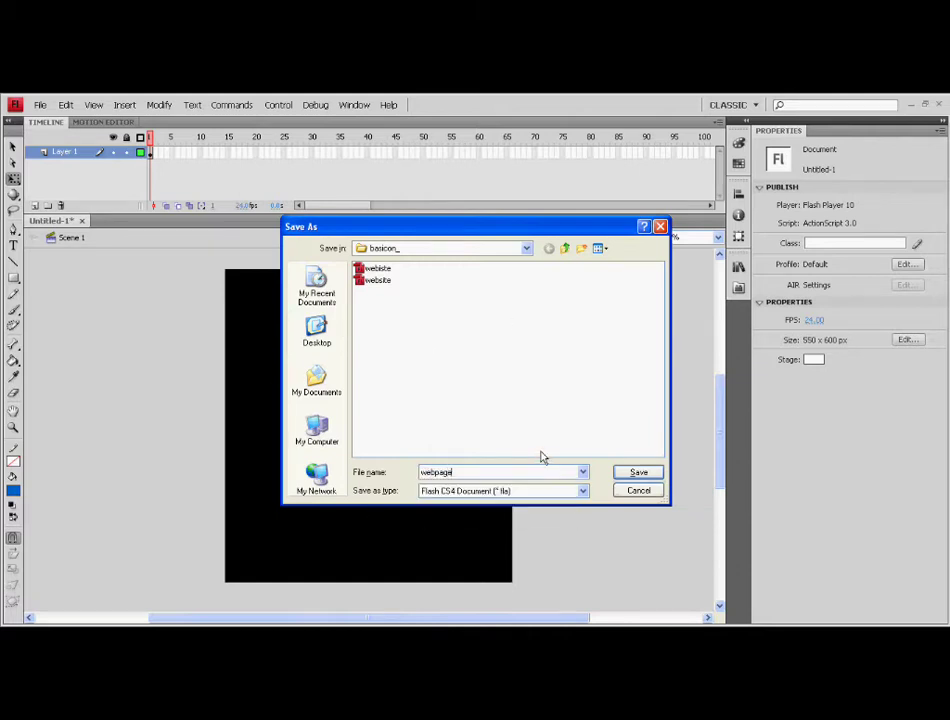
{"action": "left_click", "coordinate": [649, 475]}
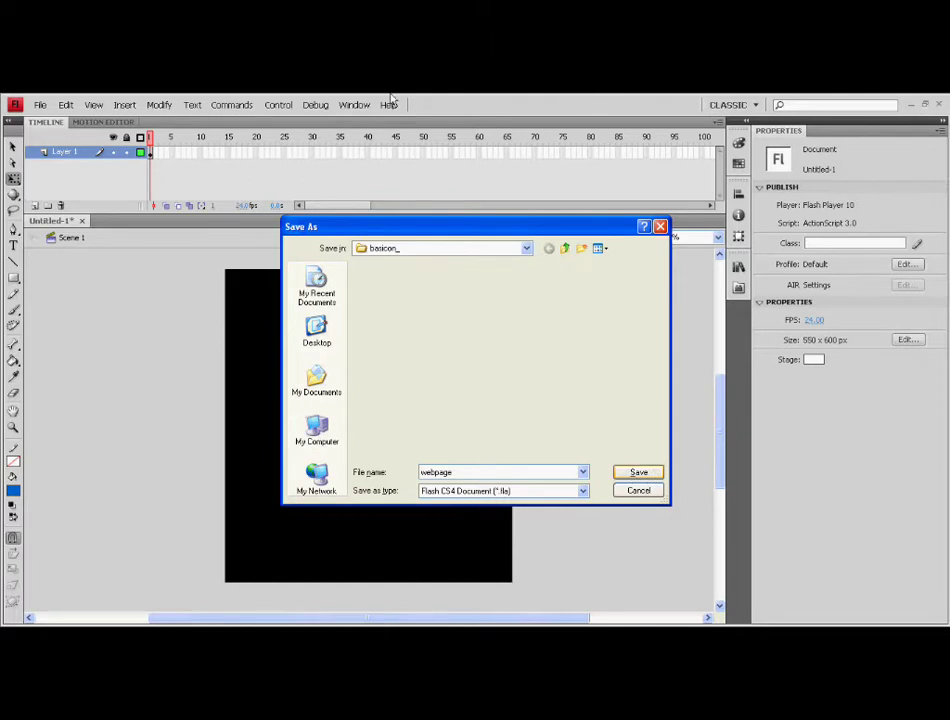
- Configure the Rectangle tool with a corner radius of 5, no fill and a green stroke of thickness 5
{"action": "left_click", "coordinate": [13, 278]}
{"action": "left_click", "coordinate": [818, 335]}
{"action": "type", "text": "5"}
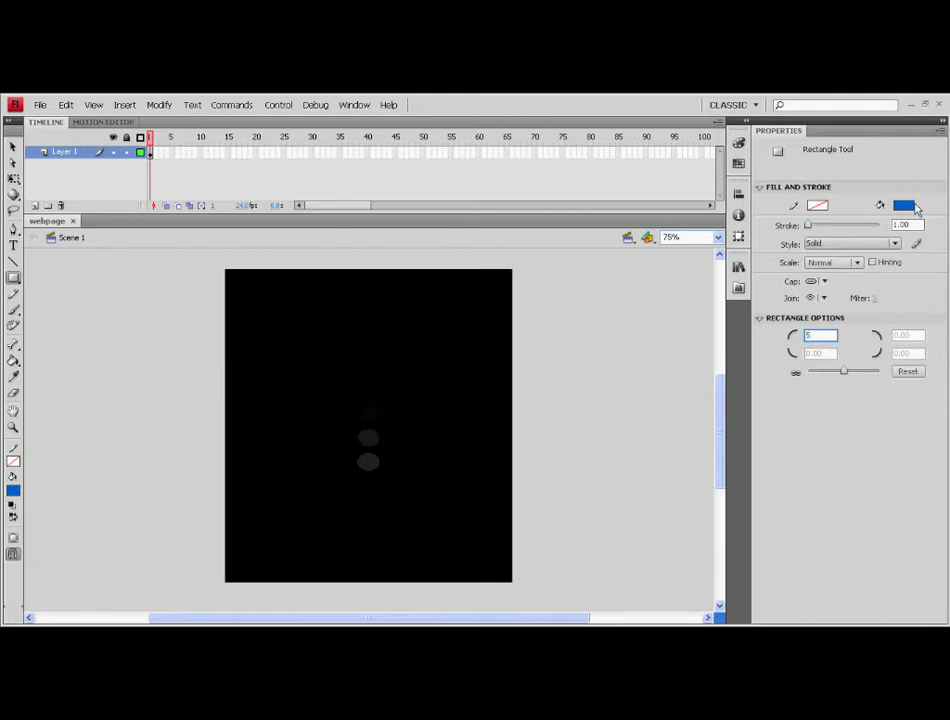
{"action": "left_click", "coordinate": [914, 205]}
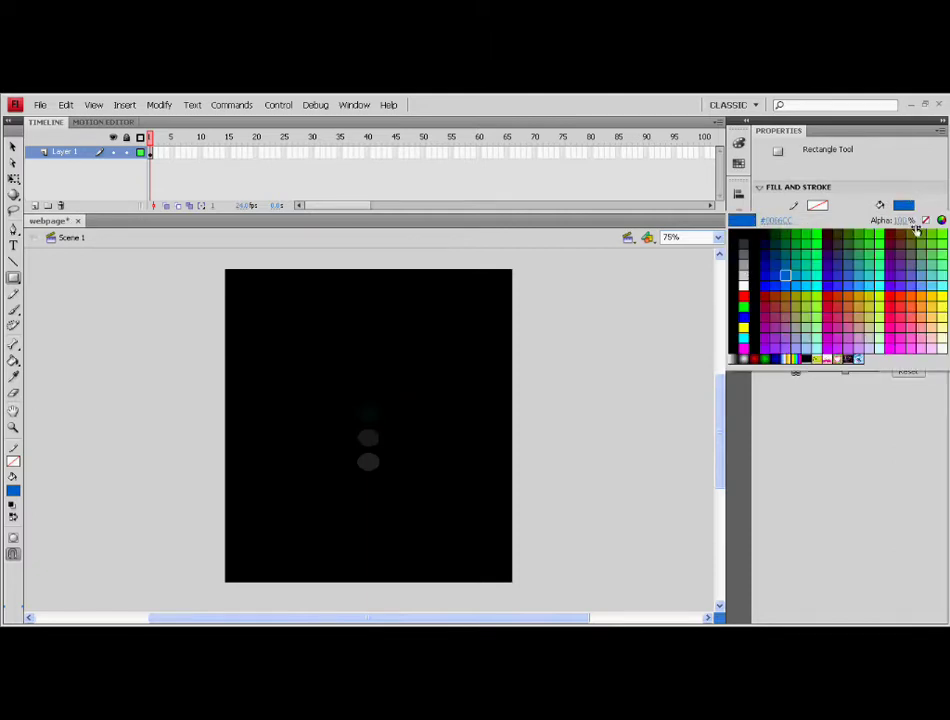
{"action": "left_click", "coordinate": [925, 220]}
{"action": "left_click", "coordinate": [819, 206]}
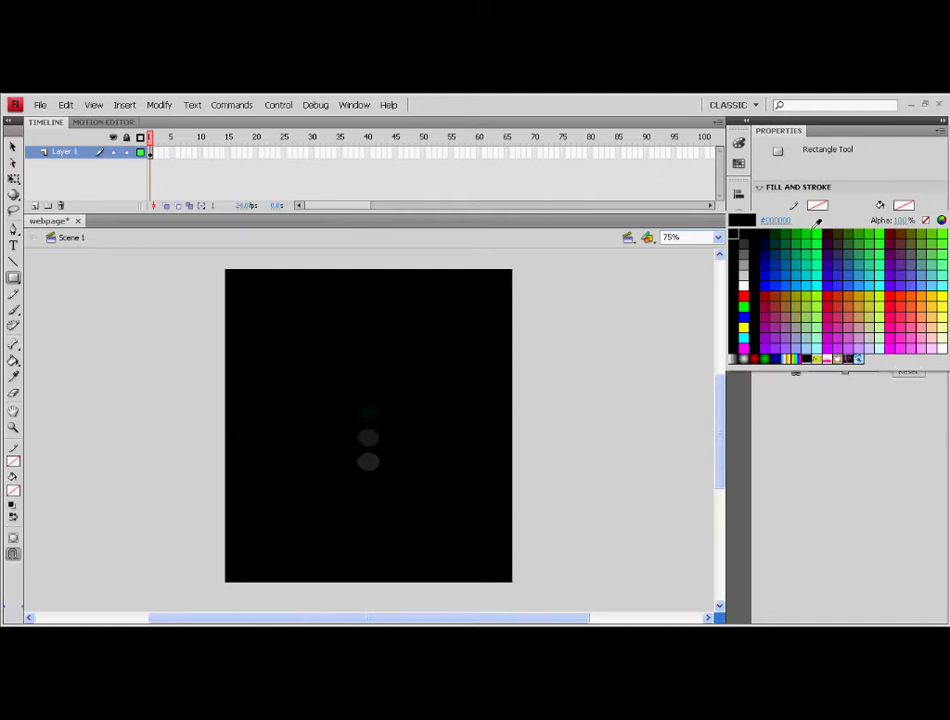
{"action": "left_click", "coordinate": [808, 229]}
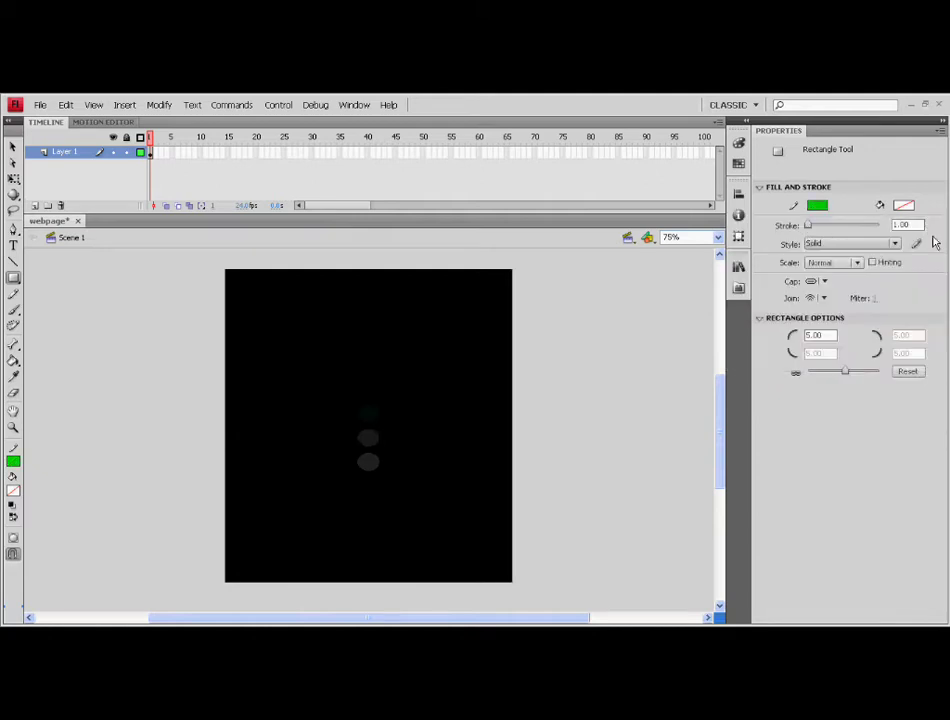
{"action": "double_click", "coordinate": [908, 224]}
{"action": "type", "text": "5"}
{"action": "key", "text": "Return"}
- Draw a rounded rectangle about 533 x 476 px as a drawing object over the stage's lower part and nudge it down
{"action": "left_click", "coordinate": [13, 538]}
{"action": "left_click_drag", "start_coordinate": [226, 324], "coordinate": [508, 577]}
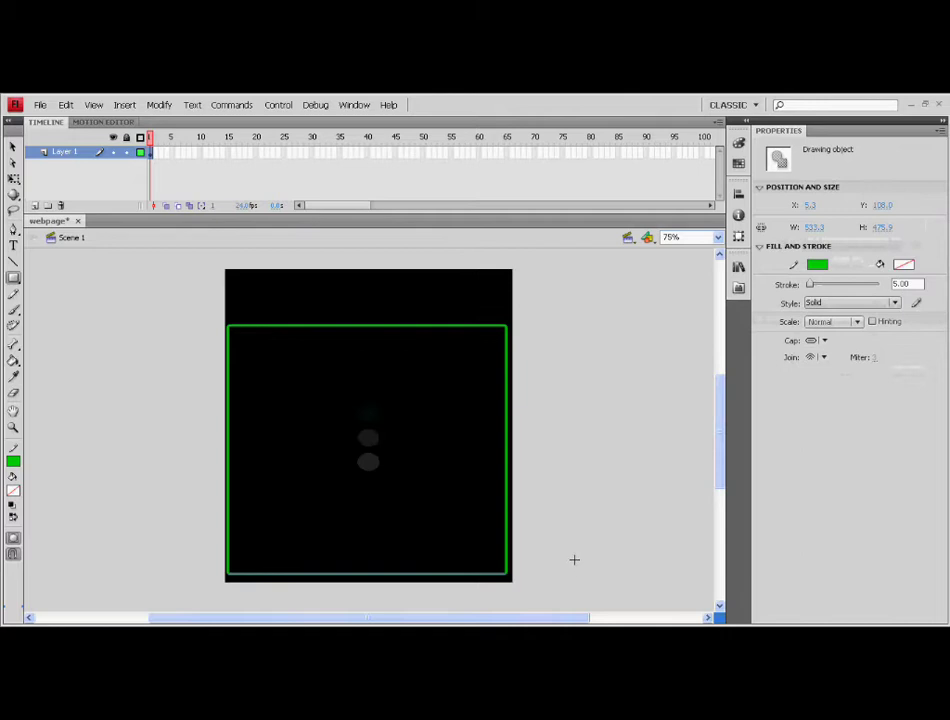
{"action": "key", "text": "Down"}
- Distribute the green rectangle to its own layer and place that layer above Layer 1
{"action": "left_click", "coordinate": [14, 148]}
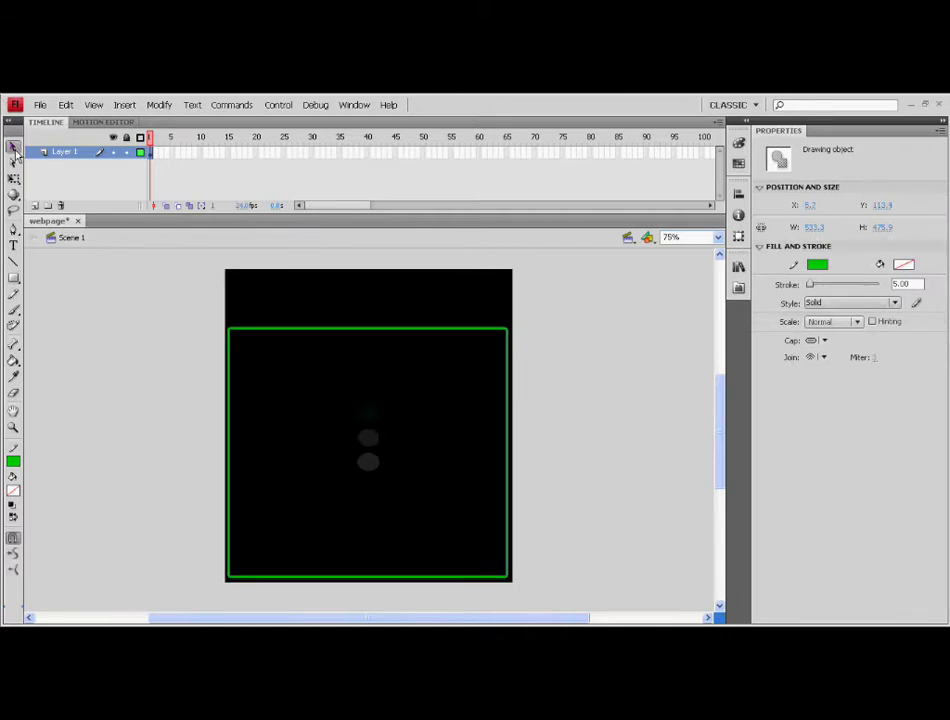
{"action": "right_click", "coordinate": [336, 333]}
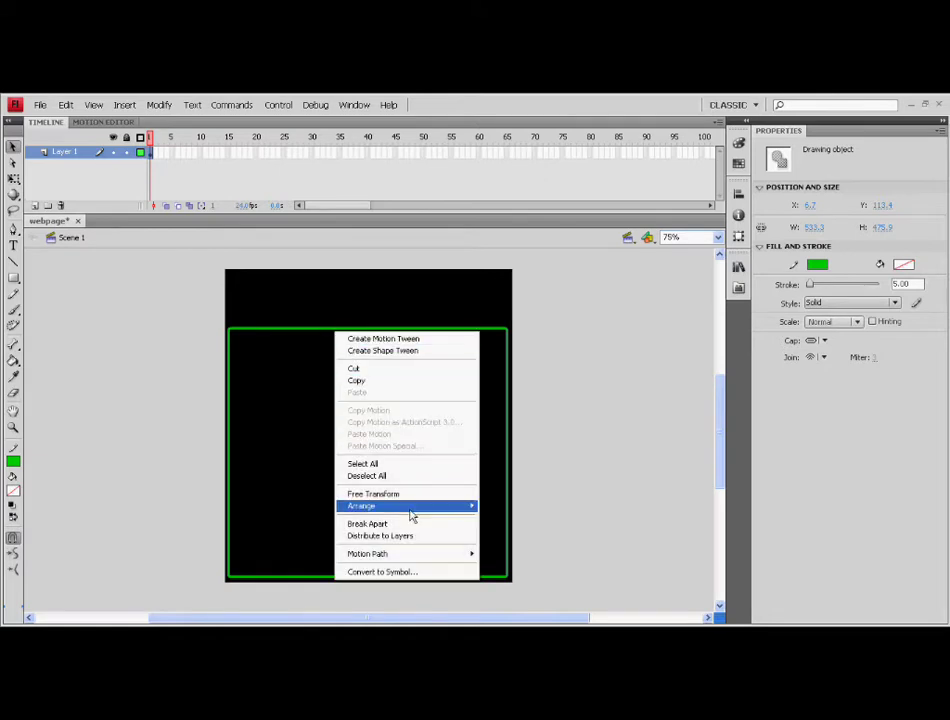
{"action": "left_click", "coordinate": [427, 540]}
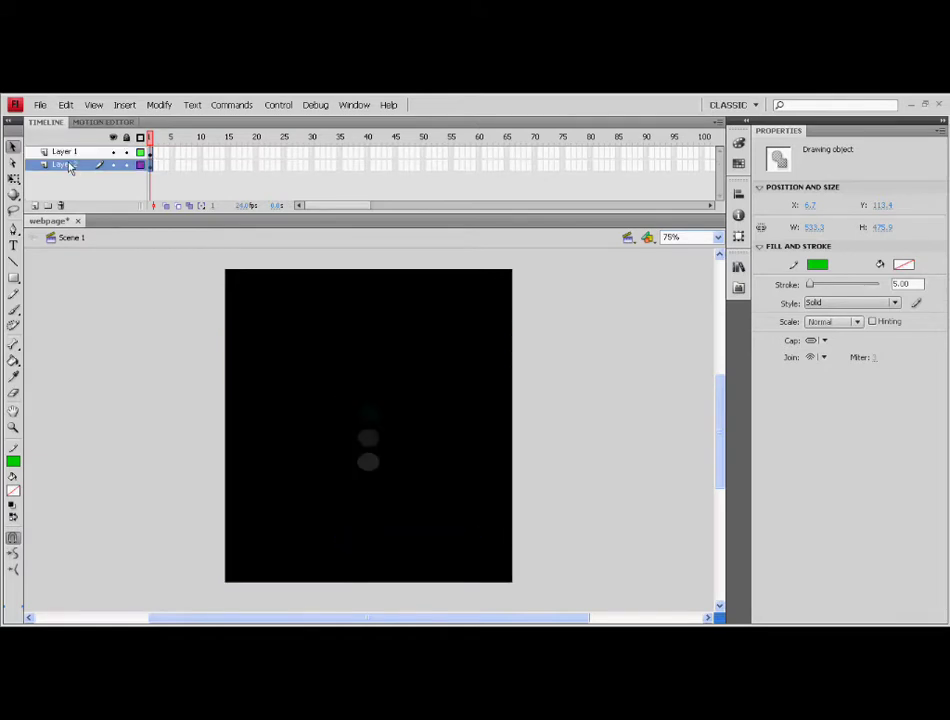
{"action": "left_click_drag", "start_coordinate": [70, 167], "coordinate": [70, 150]}
- Rename the rectangle's layer to box and Layer 1 to background
{"action": "double_click", "coordinate": [65, 152]}
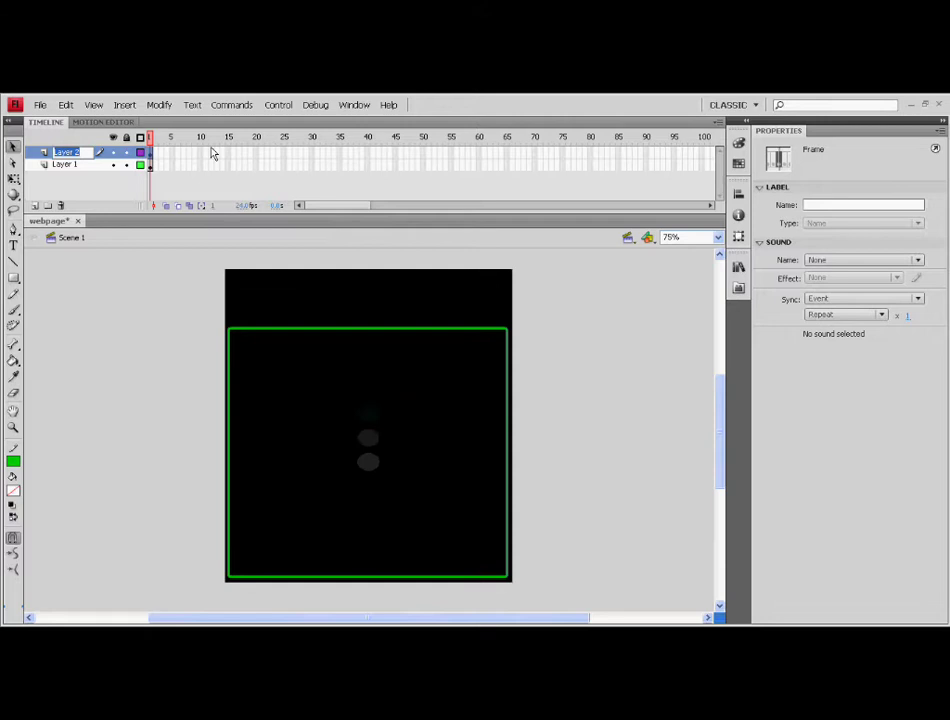
{"action": "type", "text": "box"}
{"action": "left_click", "coordinate": [213, 153]}
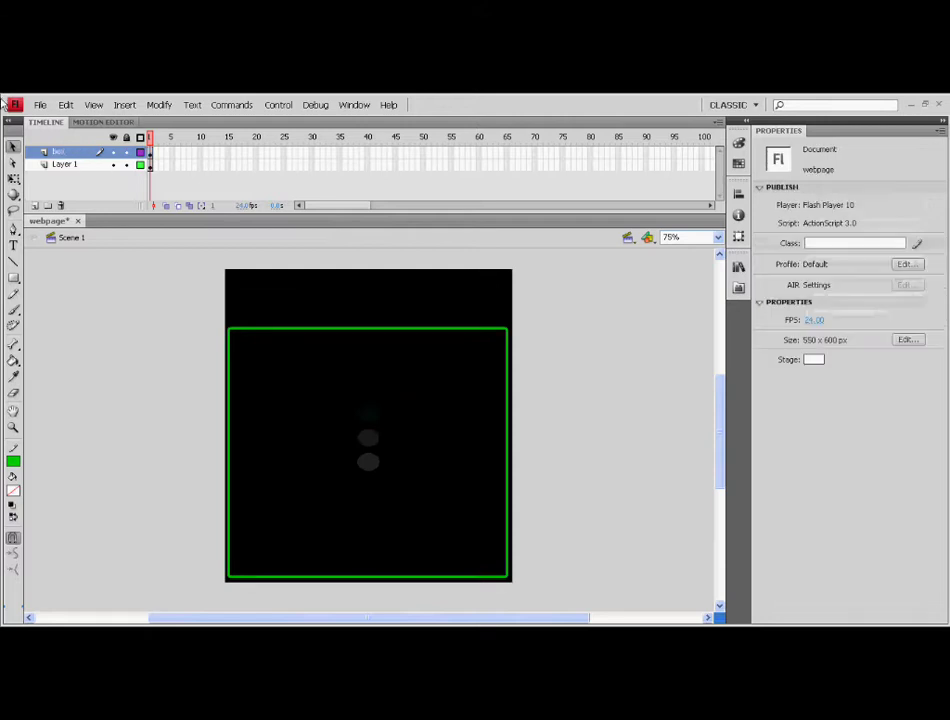
{"action": "left_click", "coordinate": [62, 166]}
{"action": "left_click", "coordinate": [63, 166]}
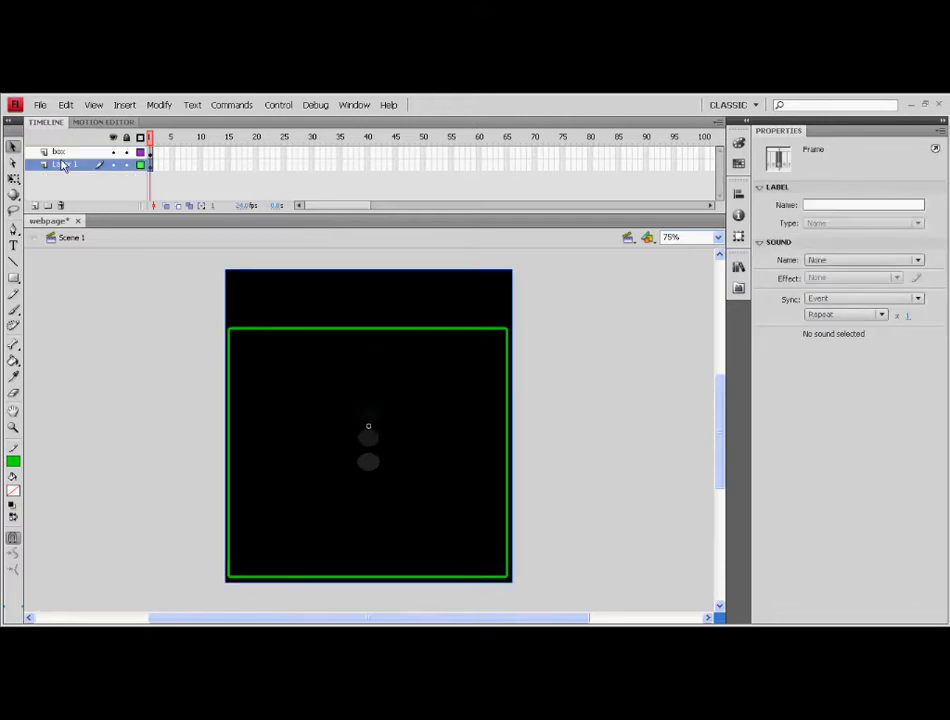
{"action": "double_click", "coordinate": [62, 166]}
{"action": "type", "text": "background"}
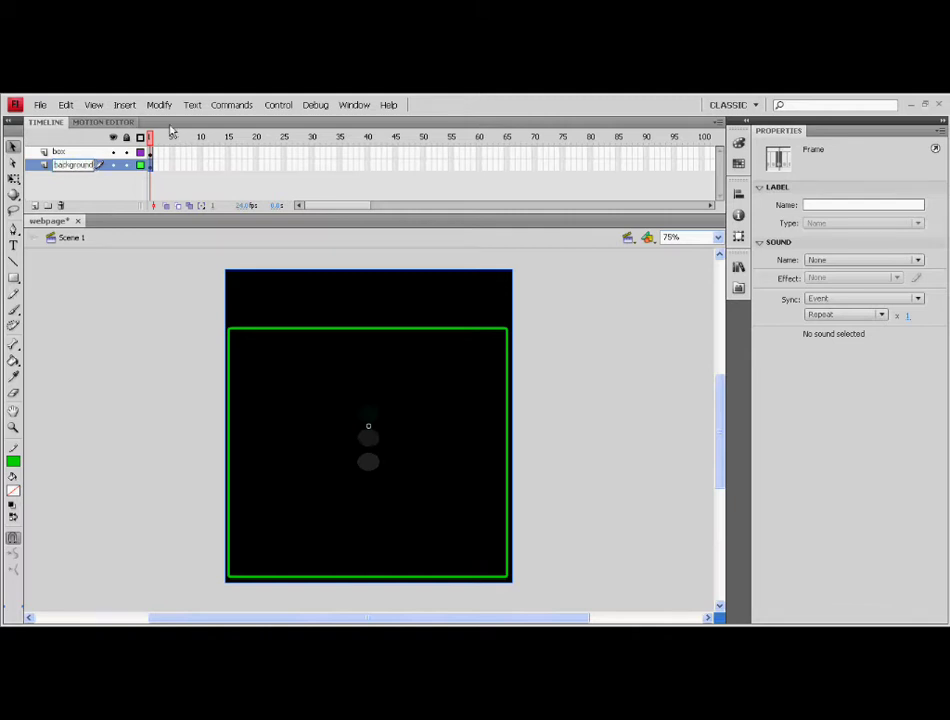
{"action": "key", "text": "Return"}
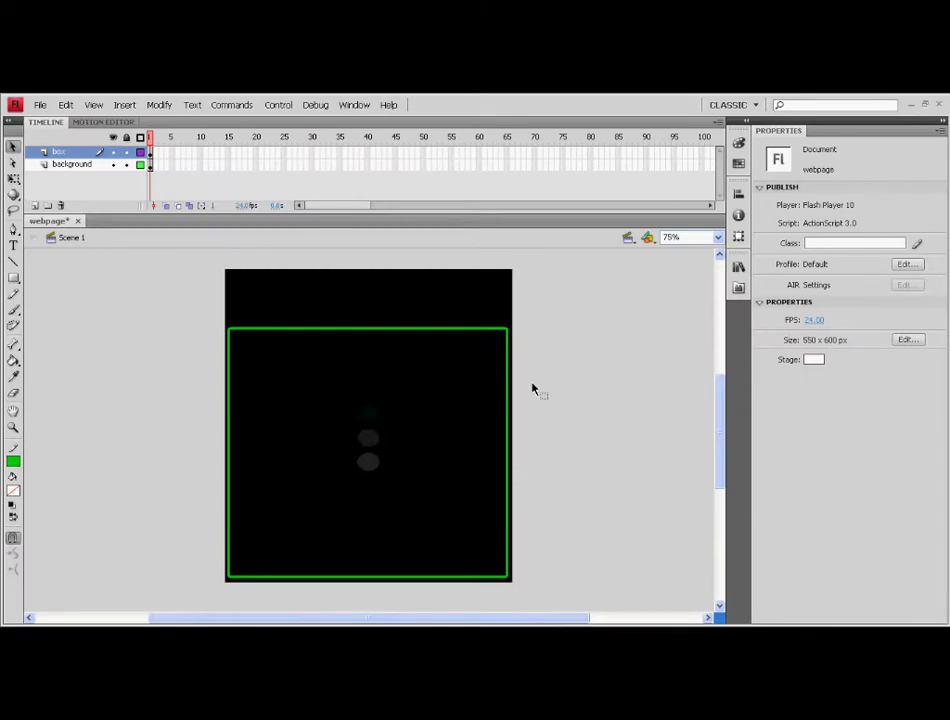
- Move the green rectangle straight up until it sits just above the stage, at a Y position of about -481
{"action": "left_click", "coordinate": [438, 329]}
{"action": "key", "text": "shift+Up"}
{"action": "key", "text": "shift+Up"}
{"action": "key", "text": "shift+Up"}
{"action": "key", "text": "shift+Up"}
{"action": "key", "text": "shift+Up"}
{"action": "key", "text": "shift+Up"}
{"action": "key", "text": "shift+Up"}
{"action": "key", "text": "shift+Up"}
{"action": "key", "text": "shift+Up"}
{"action": "key", "text": "shift+Up"}
{"action": "key", "text": "shift+Up"}
{"action": "key", "text": "shift+Up"}
{"action": "key", "text": "shift+Up"}
{"action": "key", "text": "shift+Up"}
{"action": "key", "text": "shift+Up"}
{"action": "key", "text": "shift+Up"}
{"action": "key", "text": "shift+Up"}
{"action": "key", "text": "shift+Up"}
{"action": "key", "text": "shift+Up"}
{"action": "key", "text": "shift+Up"}
{"action": "key", "text": "shift+Up"}
{"action": "key", "text": "shift+Up"}
{"action": "key", "text": "shift+Up"}
{"action": "key", "text": "shift+Up"}
{"action": "key", "text": "shift+Up"}
{"action": "key", "text": "shift+Up"}
{"action": "key", "text": "shift+Up"}
{"action": "key", "text": "shift+Up"}
{"action": "key", "text": "shift+Up"}
{"action": "key", "text": "shift+Up"}
{"action": "key", "text": "shift+Up"}
{"action": "key", "text": "shift+Up"}
{"action": "key", "text": "shift+Up"}
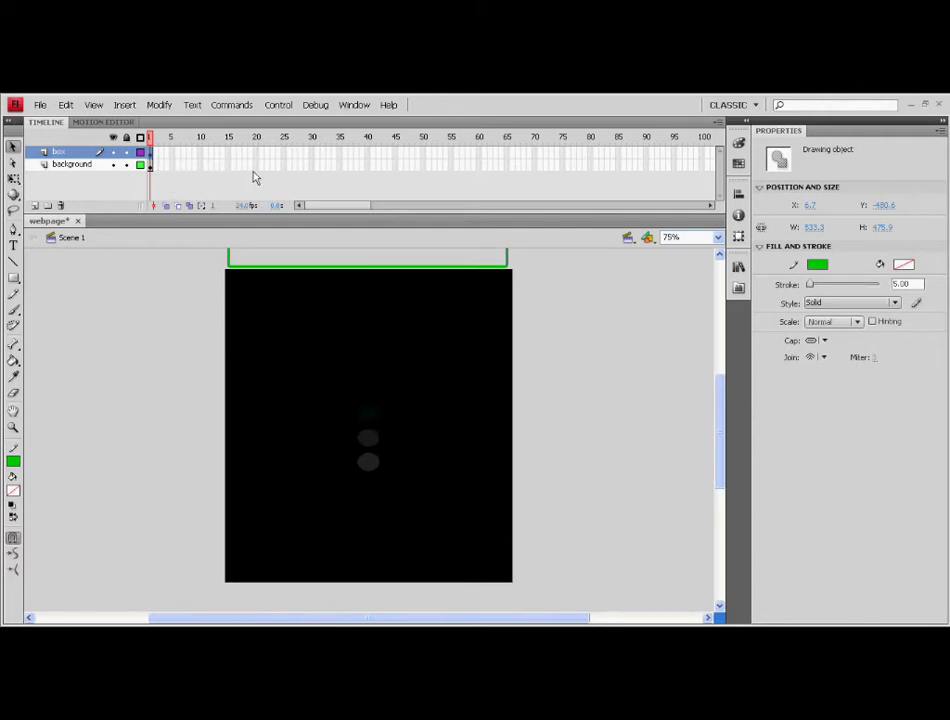
- Extend the background layer to frame 20 and add box keyframes through frame 10, moving the rectangle further down in each
{"action": "left_click", "coordinate": [256, 165]}
{"action": "key", "text": "F5"}
{"action": "left_click", "coordinate": [155, 153]}
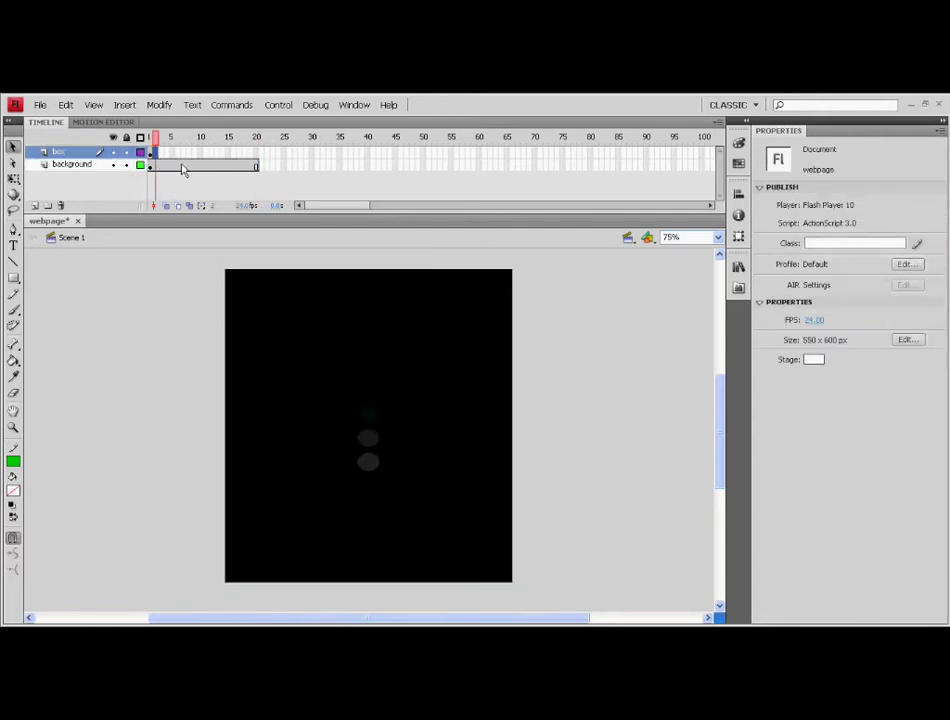
{"action": "left_click", "coordinate": [186, 171]}
{"action": "key", "text": "Down"}
{"action": "key", "text": "Down"}
{"action": "key", "text": "Down"}
{"action": "key", "text": "Down"}
{"action": "key", "text": "Down"}
{"action": "key", "text": "Down"}
{"action": "key", "text": "Down"}
{"action": "key", "text": "Down"}
{"action": "key", "text": "Down"}
{"action": "key", "text": "Down"}
{"action": "key", "text": "Down"}
{"action": "key", "text": "Down"}
{"action": "left_click", "coordinate": [162, 154]}
{"action": "key", "text": "F6"}
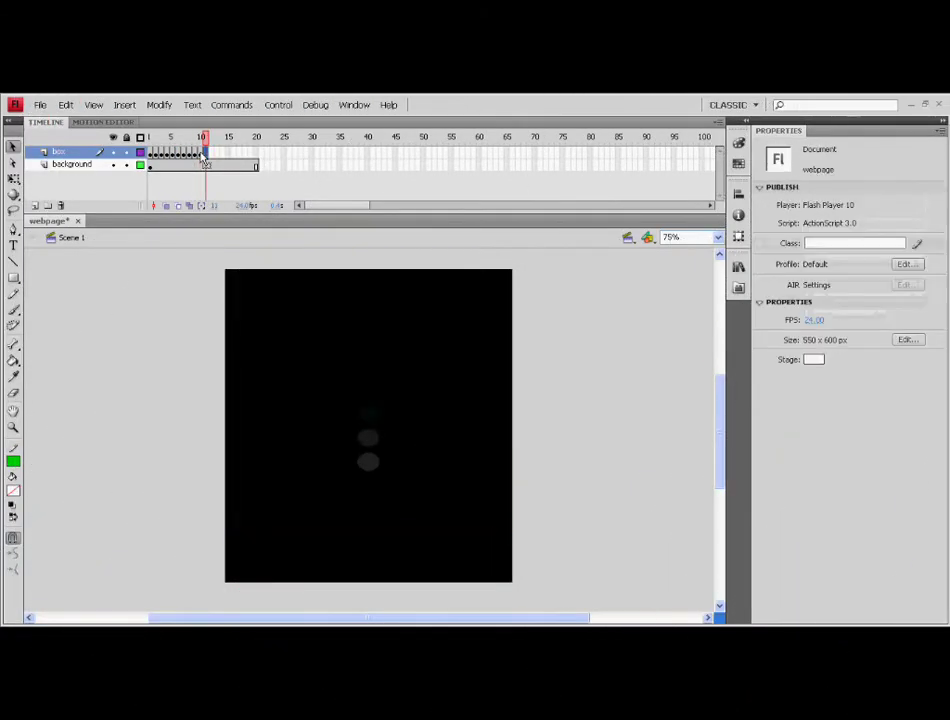
- Add box keyframes at frames 11 to 13, lowering the rectangle gradually until it rests near the stage's bottom edge
{"action": "left_click", "coordinate": [201, 153]}
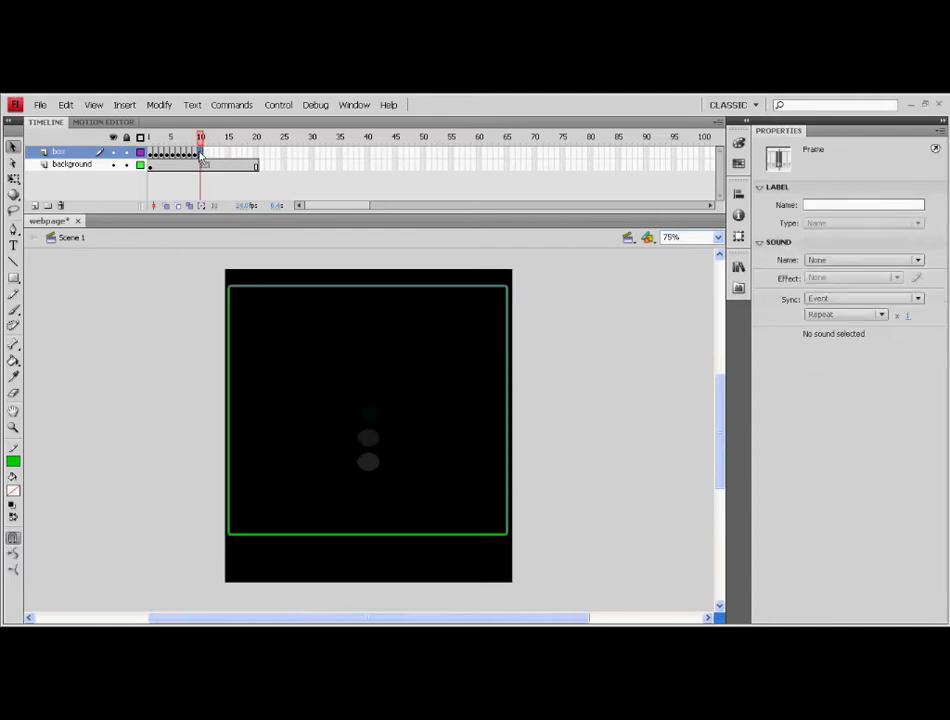
{"action": "key", "text": "shift+Down"}
{"action": "key", "text": "shift+Down"}
{"action": "left_click", "coordinate": [207, 158]}
{"action": "key", "text": "F6"}
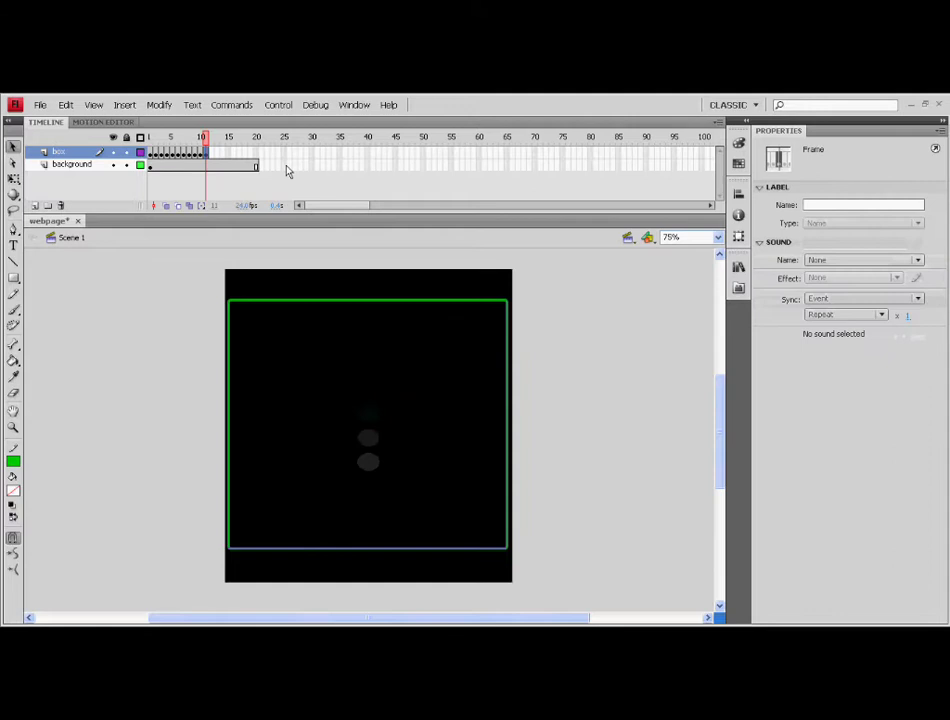
{"action": "key", "text": "shift+Down"}
{"action": "key", "text": "shift+Down"}
{"action": "left_click", "coordinate": [213, 160]}
{"action": "key", "text": "F6"}
{"action": "key", "text": "shift+Down"}
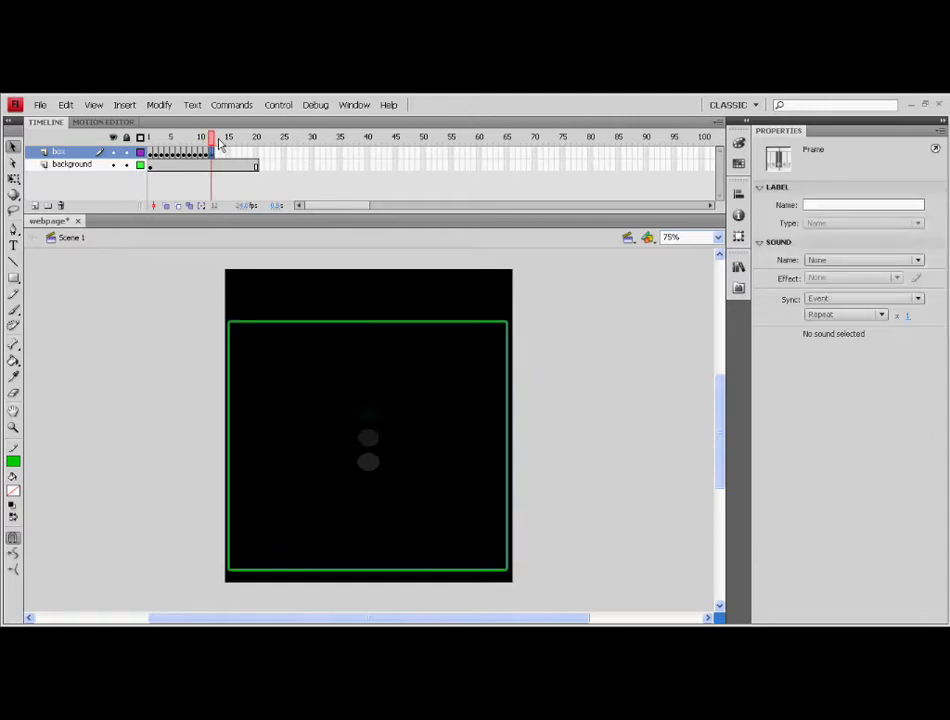
{"action": "left_click", "coordinate": [220, 154]}
{"action": "key", "text": "F6"}
{"action": "key", "text": "shift+Down"}
- Deselect the rectangle and test the movie to preview the box animation
{"action": "left_click", "coordinate": [572, 378]}
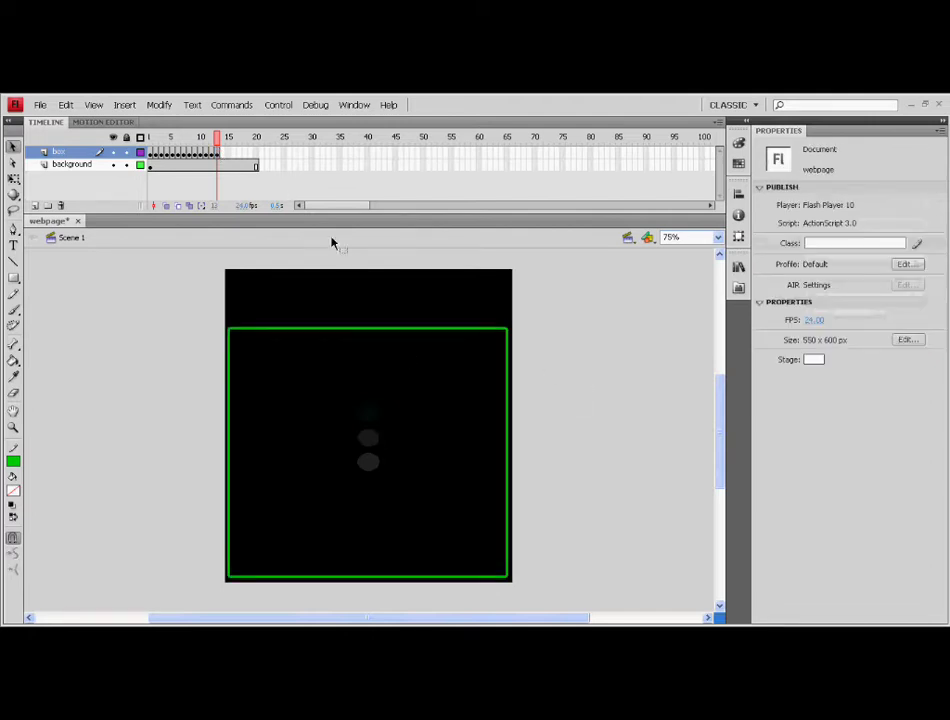
{"action": "key", "text": "ctrl+Return"}
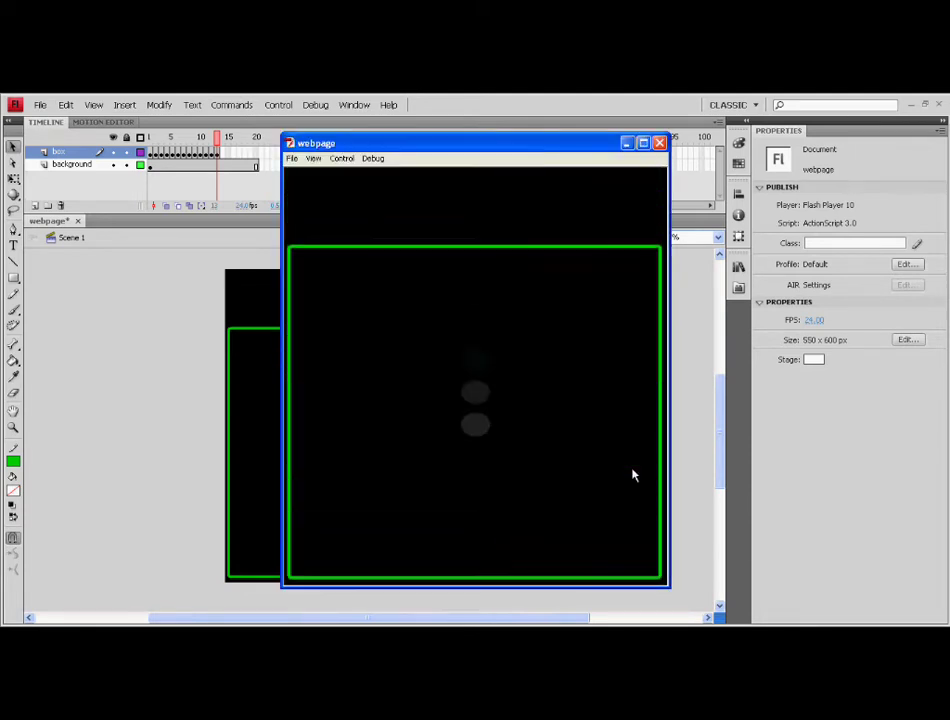
- Close the movie preview and place purplesparks.jpg from the library onto the stage
{"action": "left_click", "coordinate": [659, 143]}
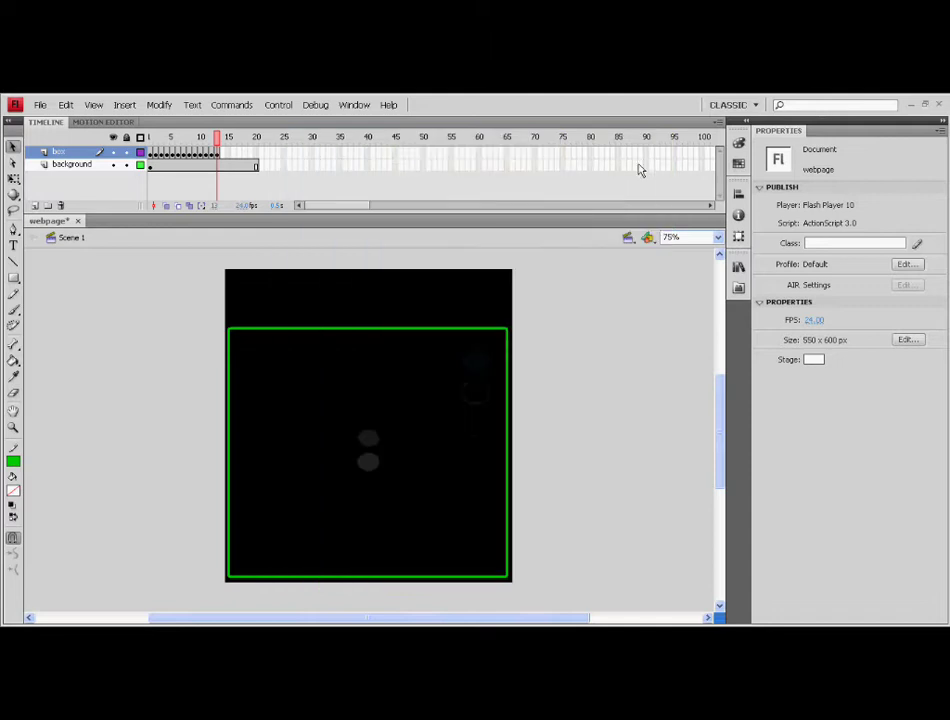
{"action": "left_click", "coordinate": [739, 267]}
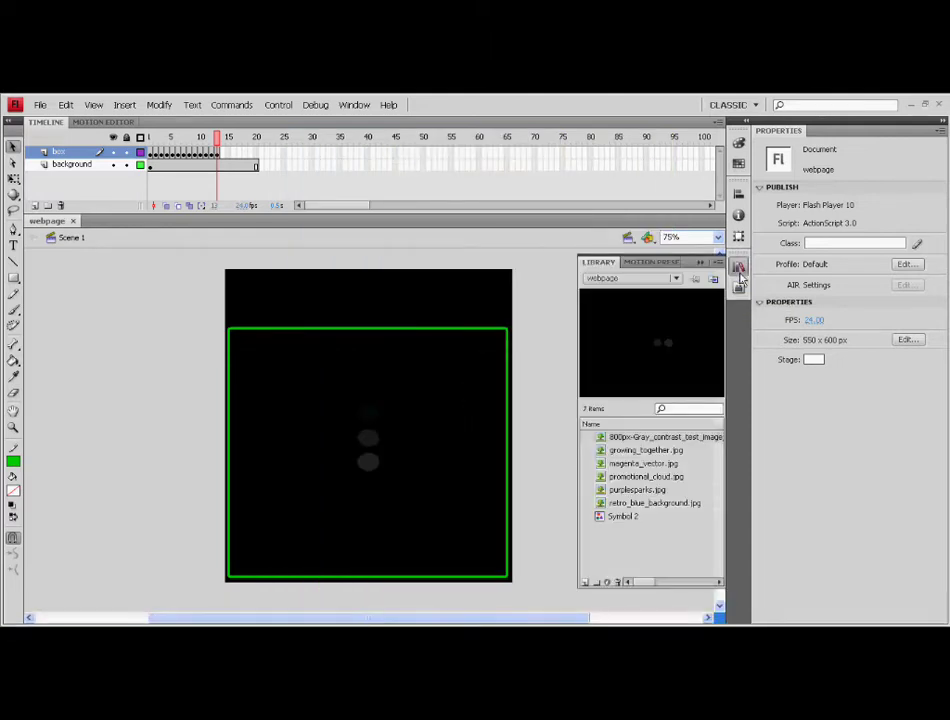
{"action": "left_click", "coordinate": [612, 450]}
{"action": "left_click", "coordinate": [612, 463]}
{"action": "left_click", "coordinate": [614, 477]}
{"action": "left_click", "coordinate": [616, 489]}
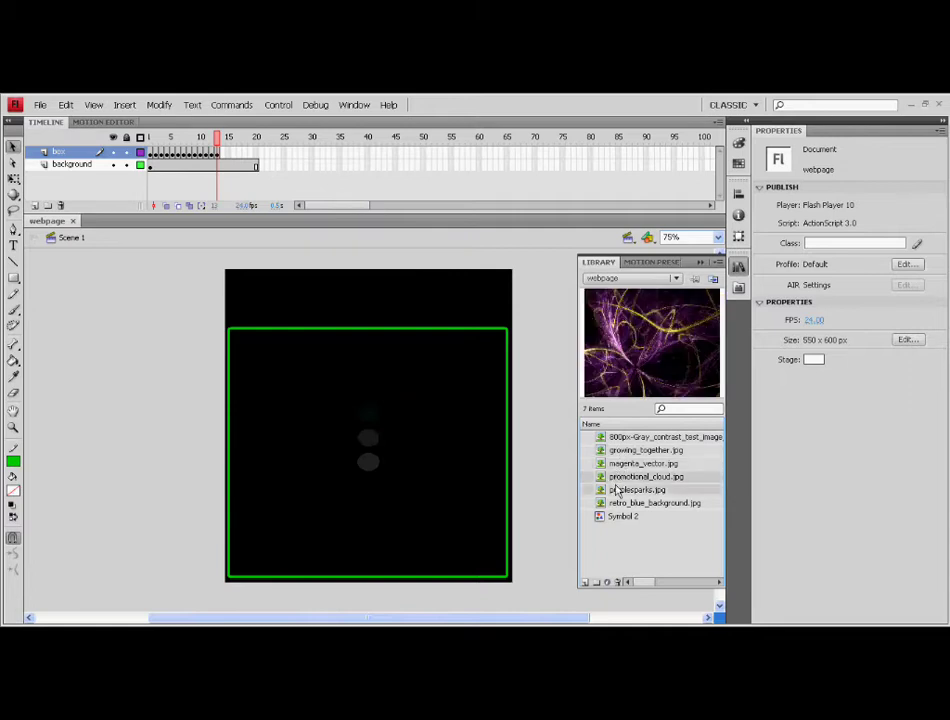
{"action": "left_click_drag", "start_coordinate": [624, 494], "coordinate": [362, 484]}
- Scale the purple sparks image with Free Transform to about 421 by 341 px, fitting it inside the green box
{"action": "right_click", "coordinate": [381, 478]}
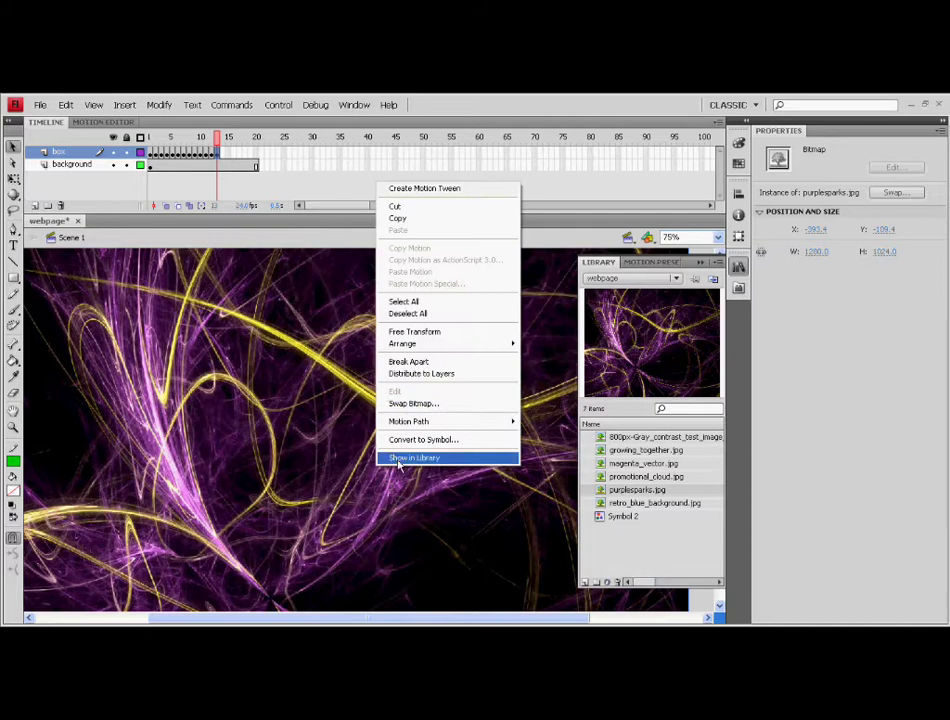
{"action": "left_click", "coordinate": [420, 331]}
{"action": "scroll", "coordinate": [510, 460], "scroll_direction": "down", "scroll_amount": 3}
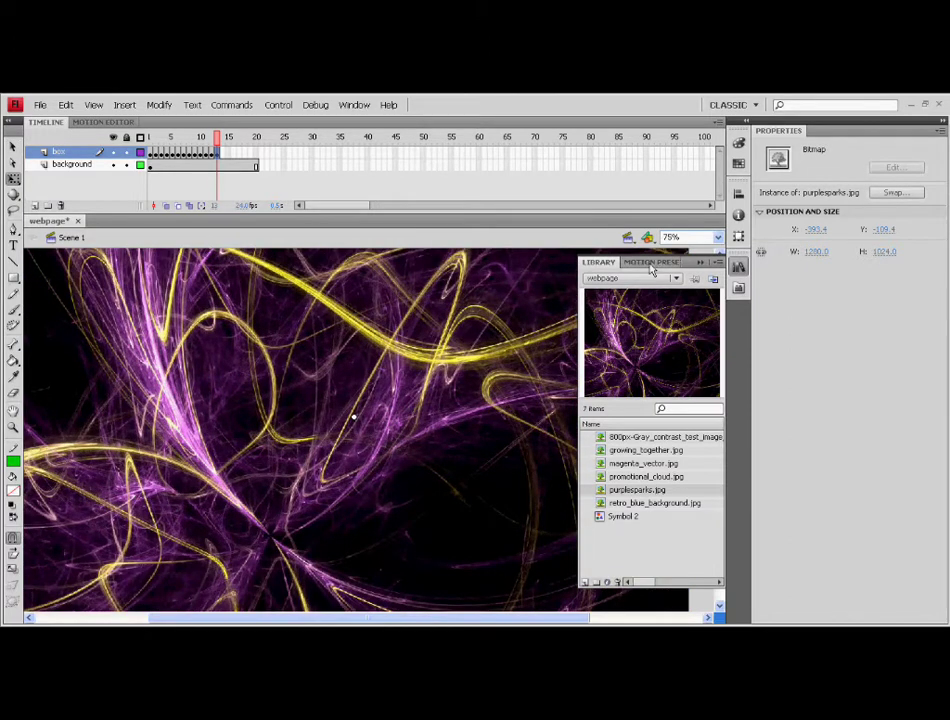
{"action": "left_click", "coordinate": [701, 263]}
{"action": "scroll", "coordinate": [547, 515], "scroll_direction": "down", "scroll_amount": 6}
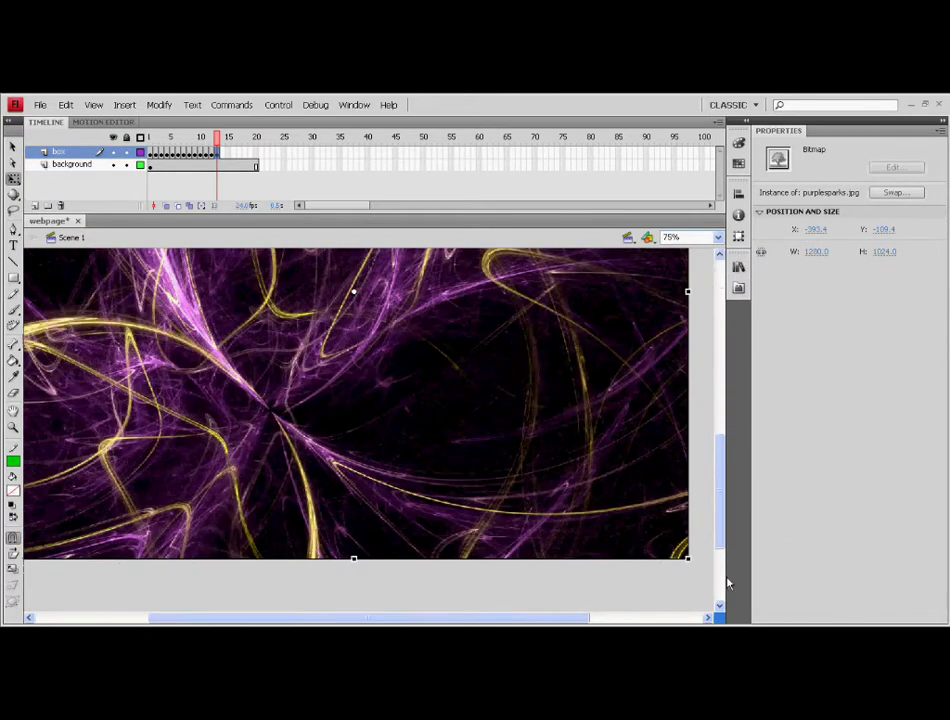
{"action": "left_click_drag", "start_coordinate": [689, 558], "coordinate": [503, 439]}
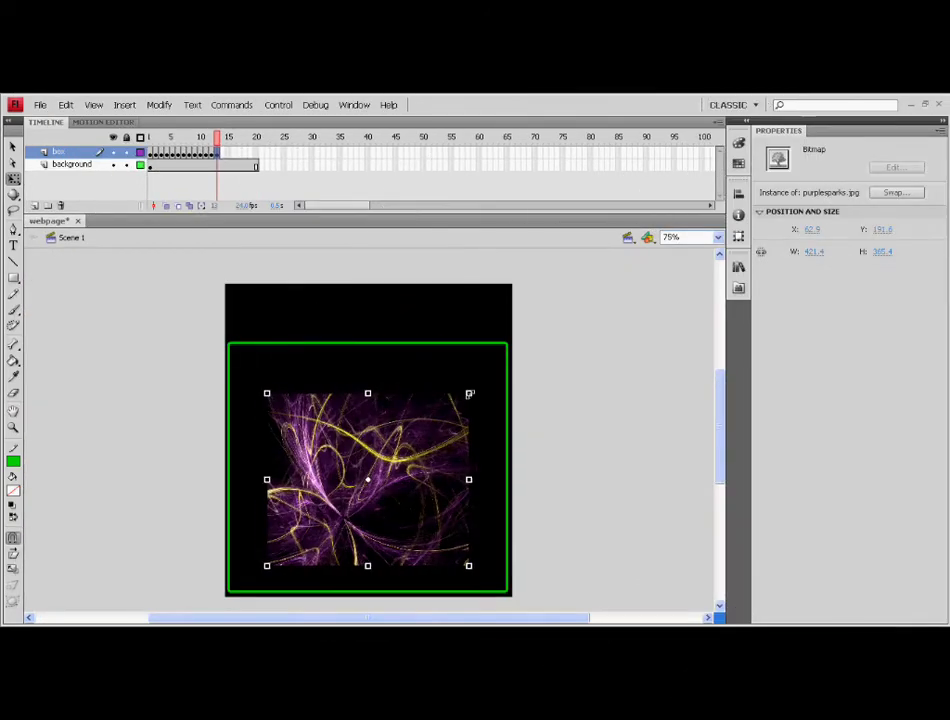
{"action": "left_click_drag", "start_coordinate": [470, 394], "coordinate": [477, 390]}
{"action": "left_click", "coordinate": [600, 437]}
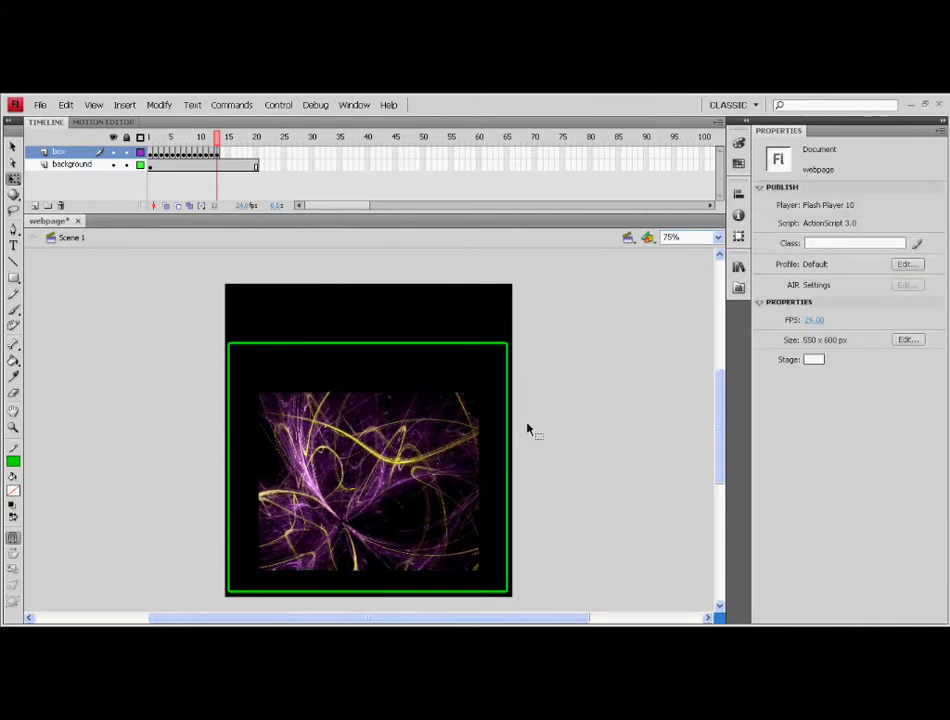
- Distribute the purple sparks image to its own layer and rename that layer title_pic
{"action": "left_click_drag", "start_coordinate": [392, 453], "coordinate": [393, 455]}
{"action": "right_click", "coordinate": [382, 447]}
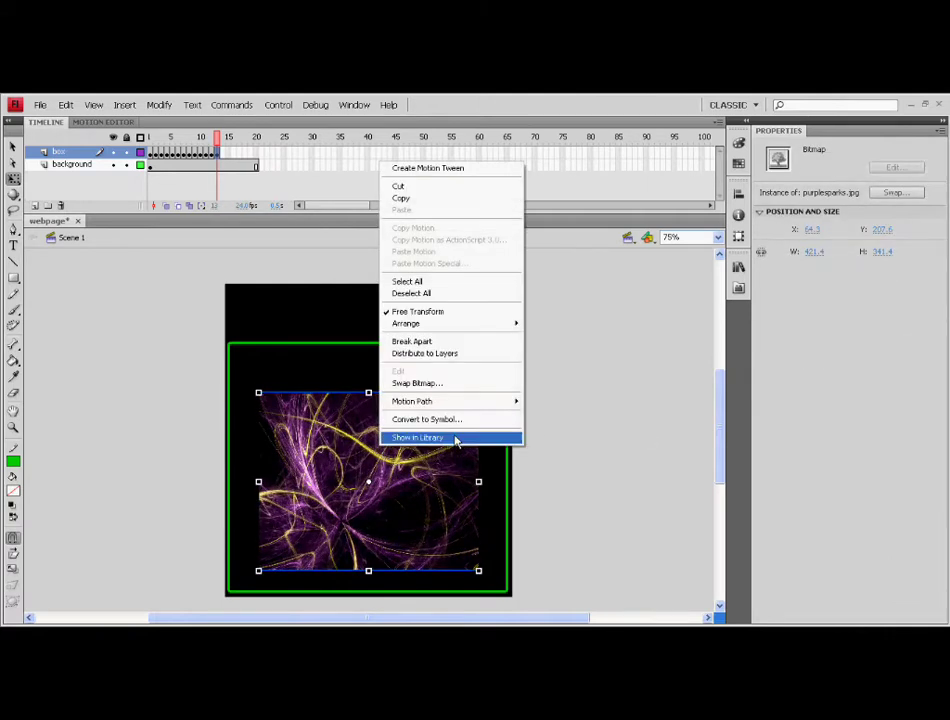
{"action": "left_click", "coordinate": [466, 355]}
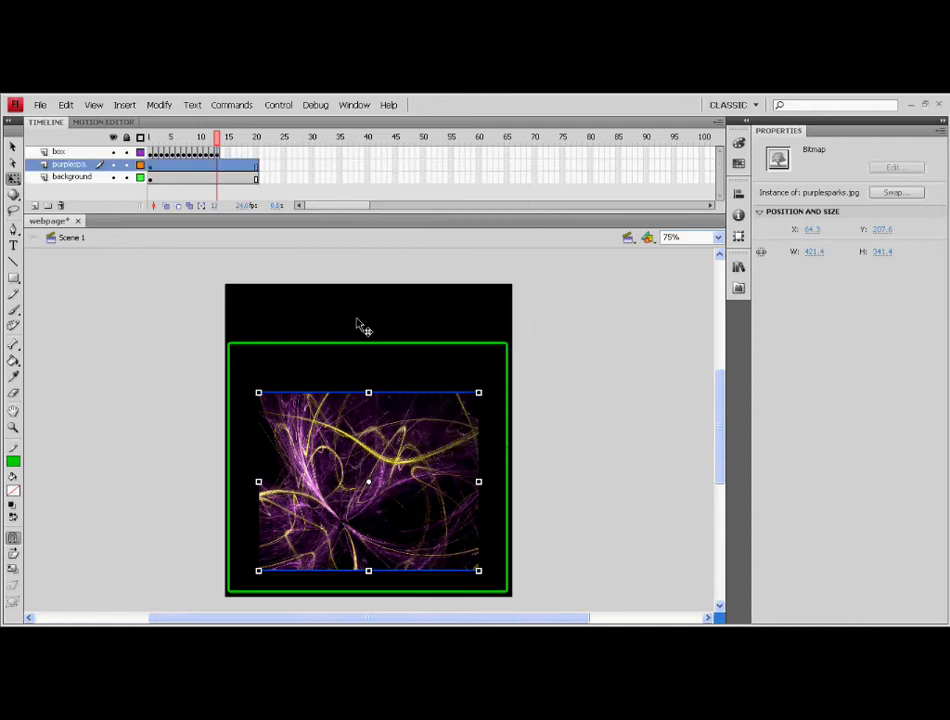
{"action": "double_click", "coordinate": [70, 165]}
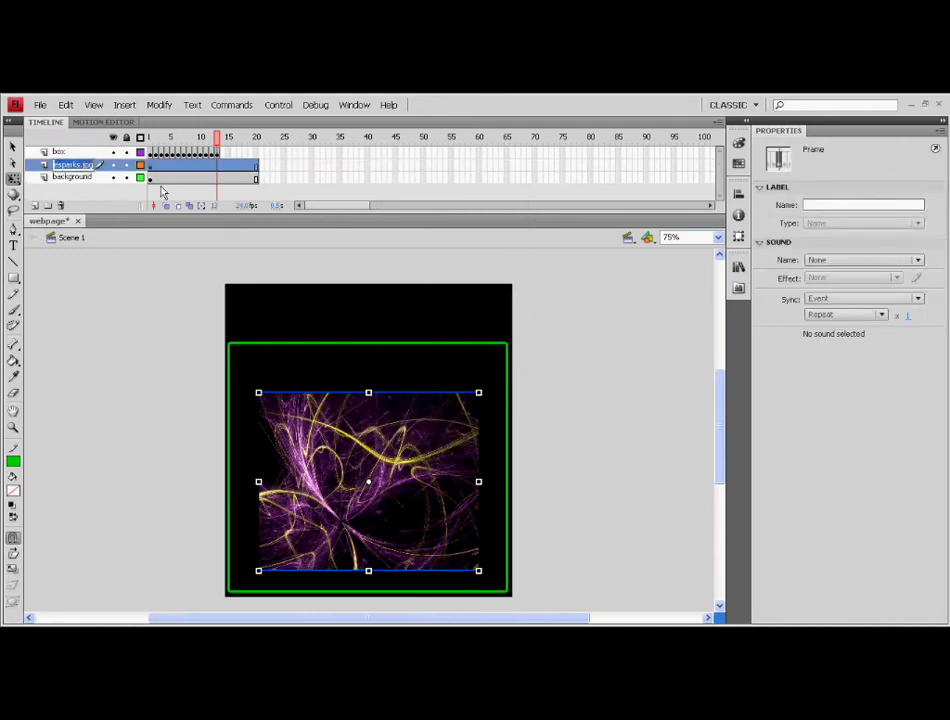
{"action": "type", "text": "bit"}
{"action": "left_click", "coordinate": [163, 192]}
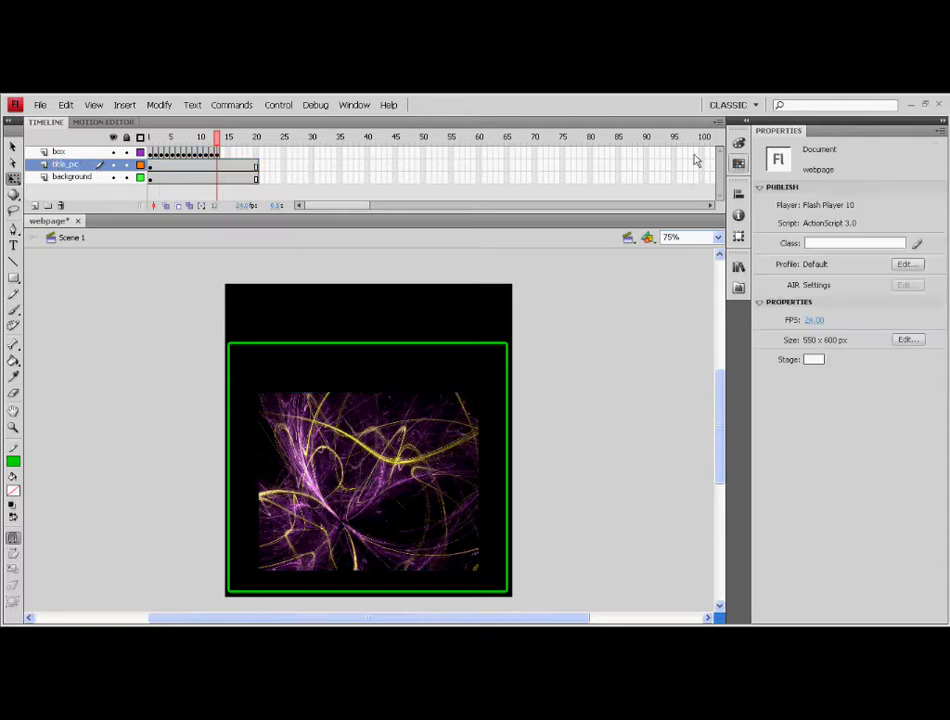
- Add a text box about 417 px wide above the image, reading "welcome to poly-bg :)" in 30 pt Ravie
{"action": "left_click", "coordinate": [13, 245]}
{"action": "left_click_drag", "start_coordinate": [258, 371], "coordinate": [474, 366]}
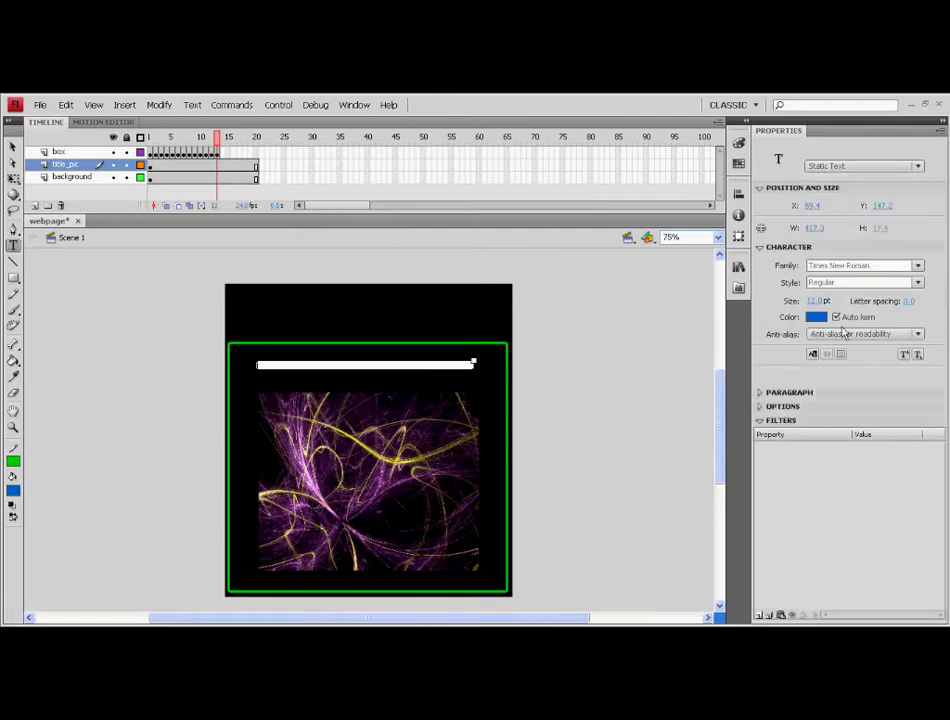
{"action": "left_click", "coordinate": [816, 301]}
{"action": "type", "text": "30"}
{"action": "key", "text": "Return"}
{"action": "left_click", "coordinate": [918, 266]}
{"action": "scroll", "coordinate": [913, 364], "scroll_direction": "up", "scroll_amount": 5}
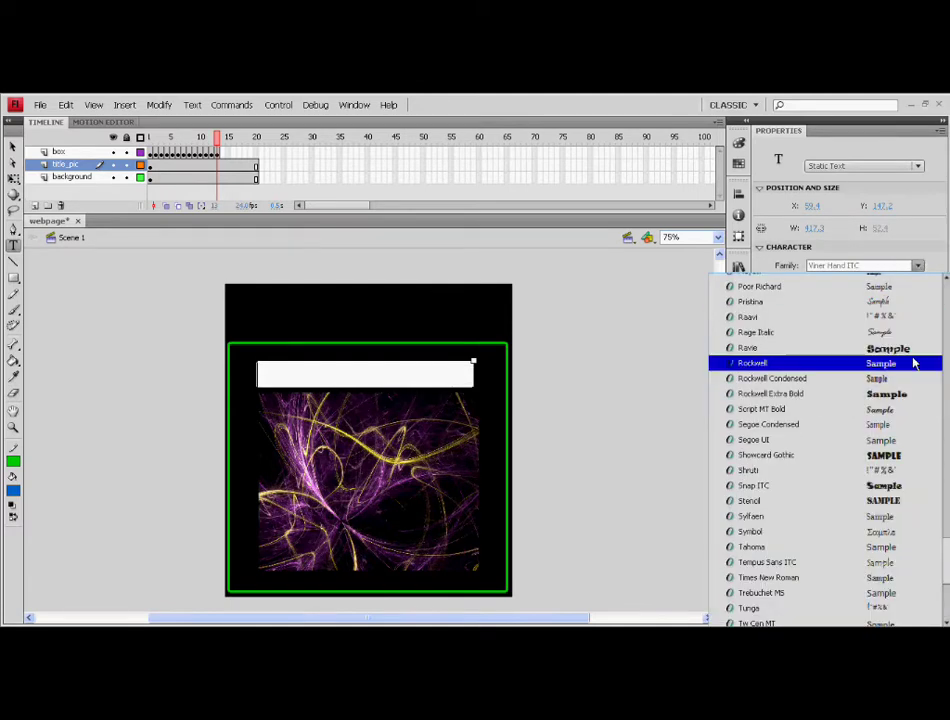
{"action": "left_click", "coordinate": [917, 350]}
{"action": "type", "text": "elcome to poly"}
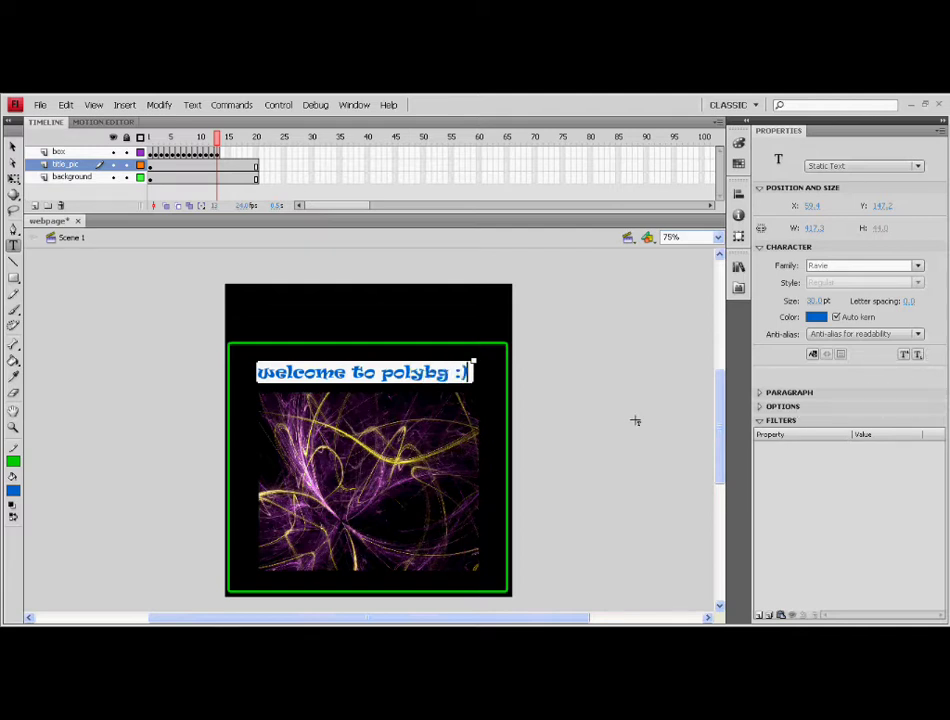
{"action": "type", "text": "-"}
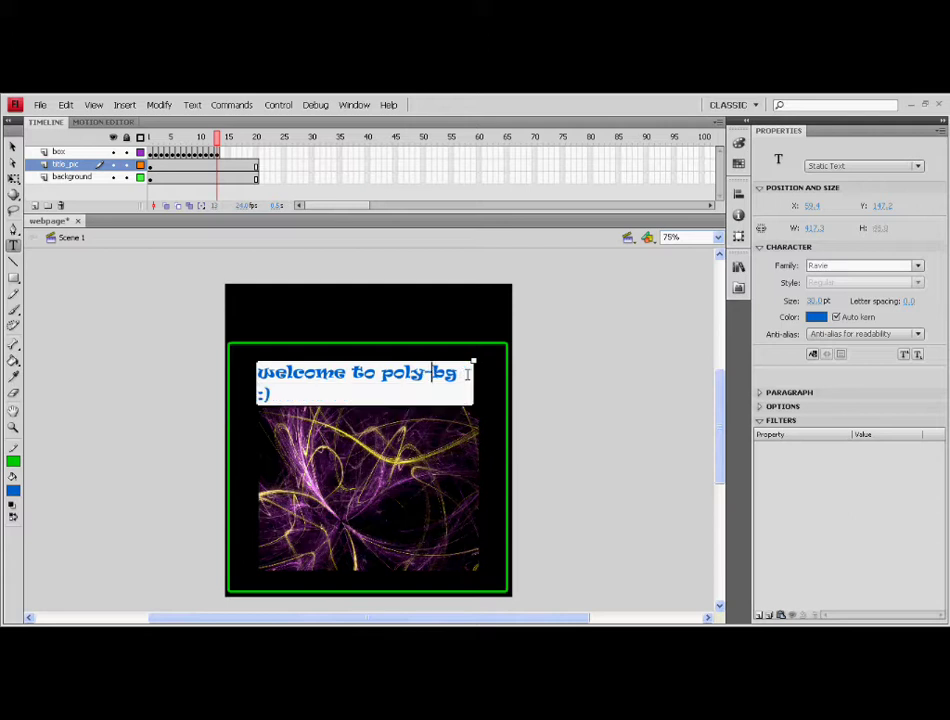
{"action": "key", "text": "Escape"}
- Set the welcome text to 28 pt in a lighter blue and shift it slightly to centre it above the image
{"action": "left_click", "coordinate": [815, 302]}
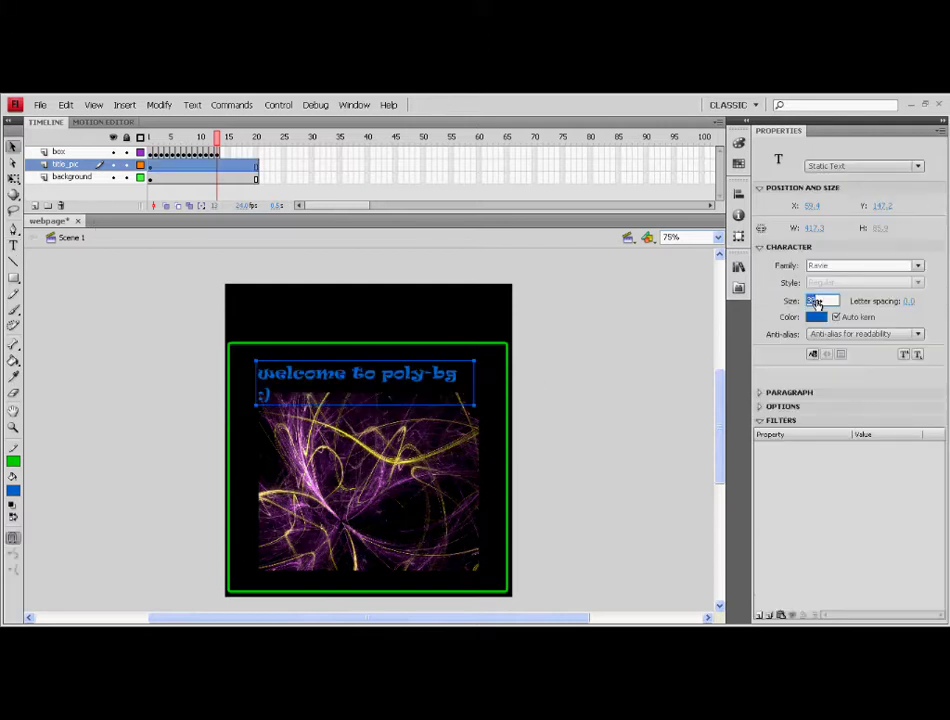
{"action": "type", "text": "28"}
{"action": "key", "text": "Return"}
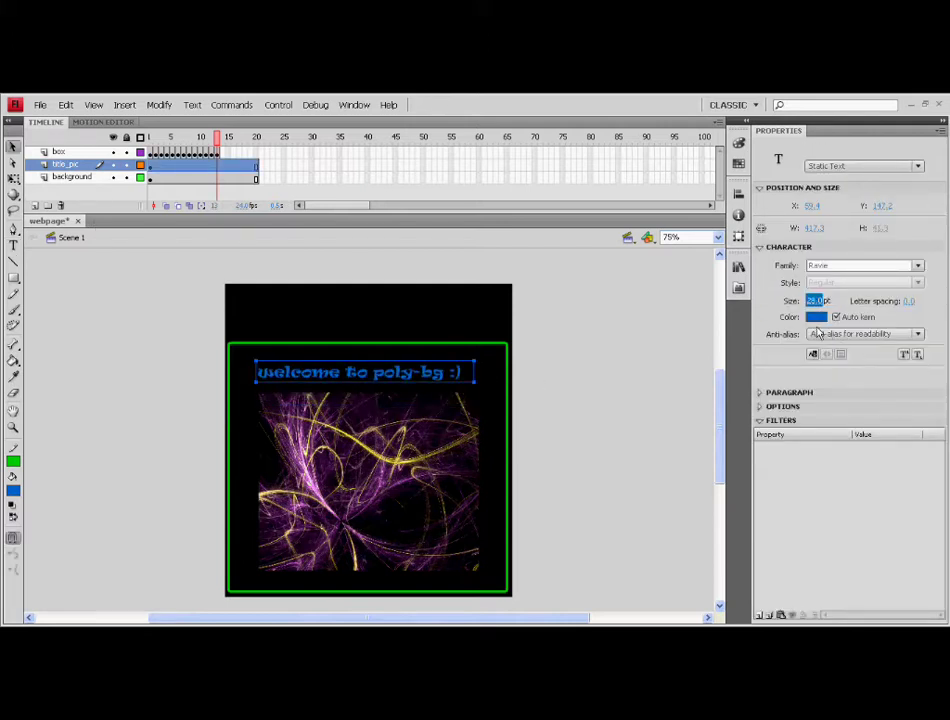
{"action": "left_click", "coordinate": [816, 317]}
{"action": "left_click", "coordinate": [798, 381]}
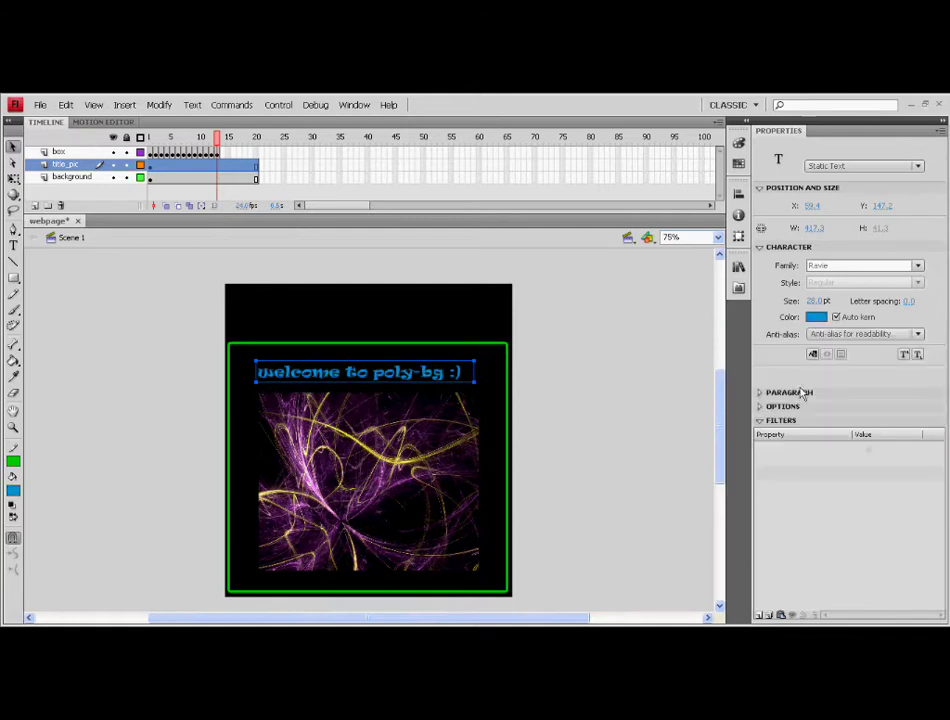
{"action": "left_click", "coordinate": [610, 415]}
{"action": "left_click_drag", "start_coordinate": [372, 375], "coordinate": [378, 380]}
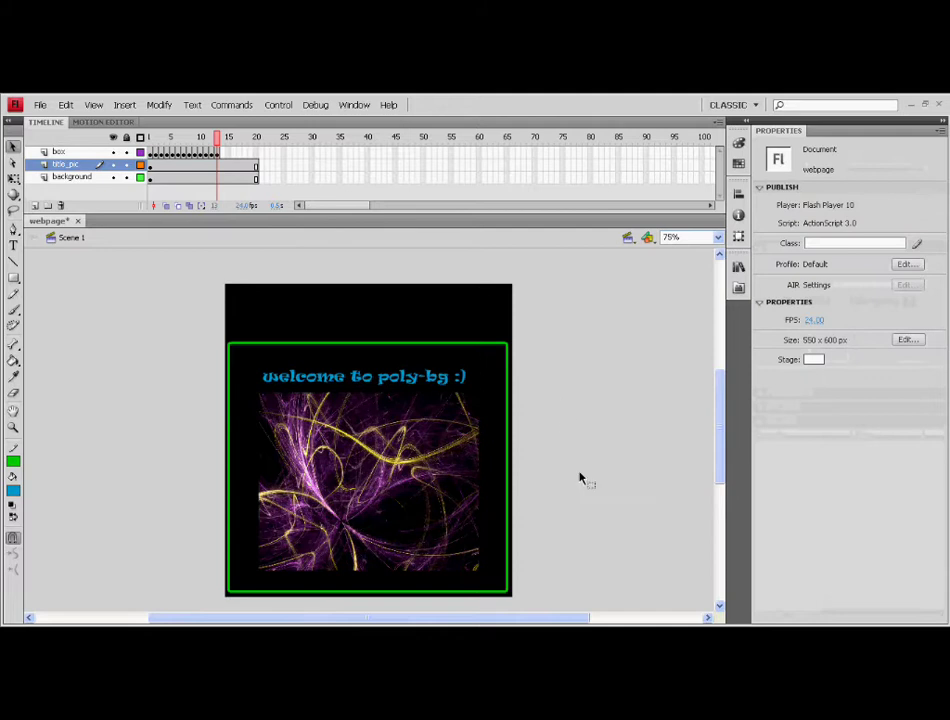
- Add a text box about 189 px wide in the stage's upper left corner, reading "Menu" in Century Gothic
{"action": "left_click", "coordinate": [13, 244]}
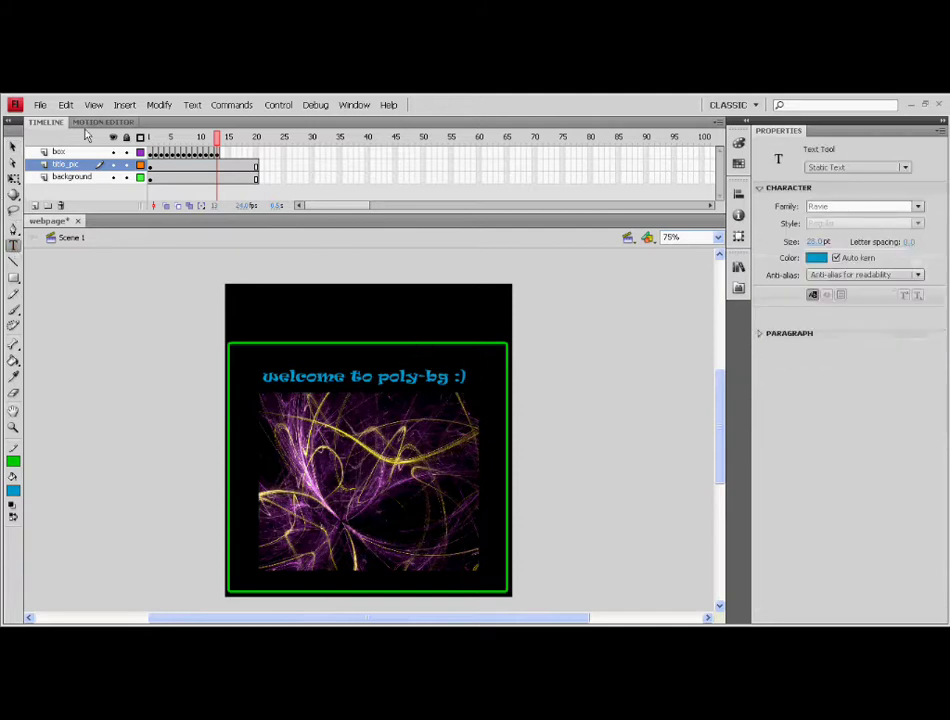
{"action": "left_click_drag", "start_coordinate": [229, 303], "coordinate": [329, 322]}
{"action": "left_click", "coordinate": [885, 264]}
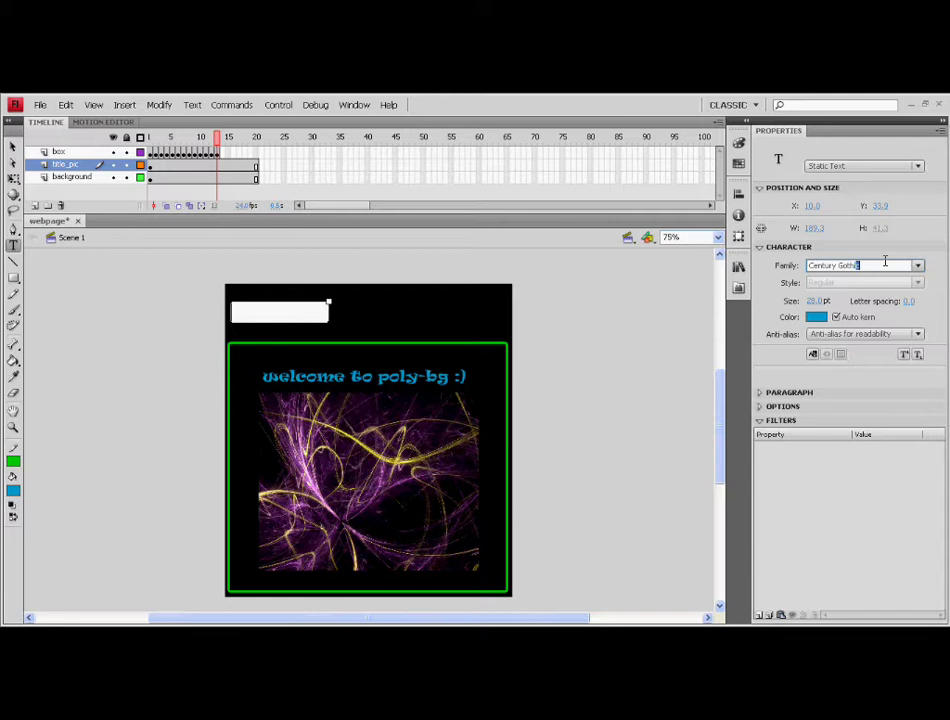
{"action": "key", "text": "Return"}
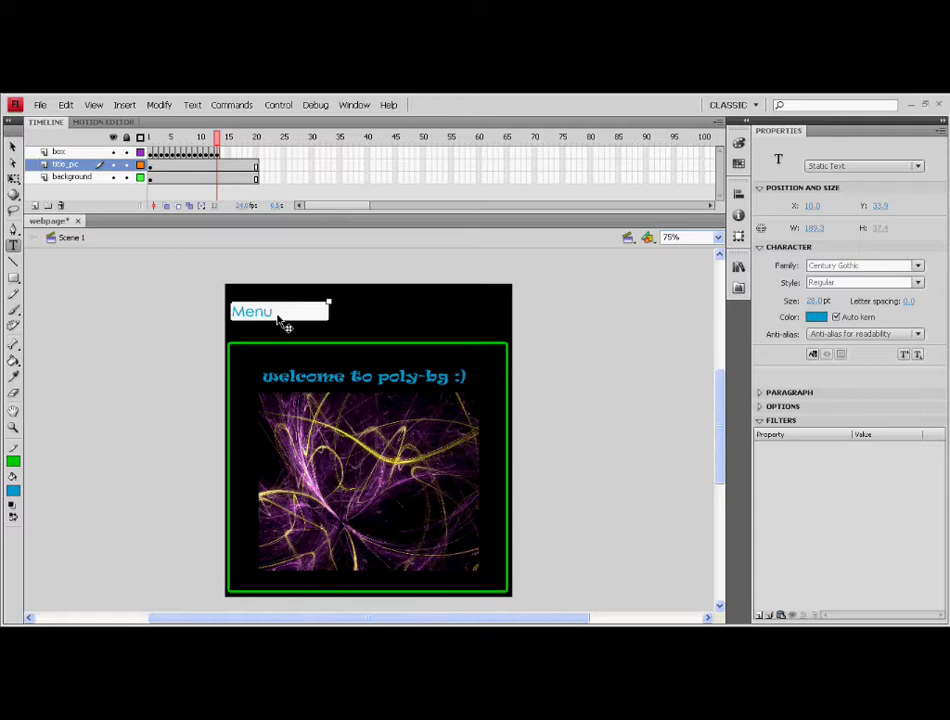
{"action": "key", "text": "Escape"}
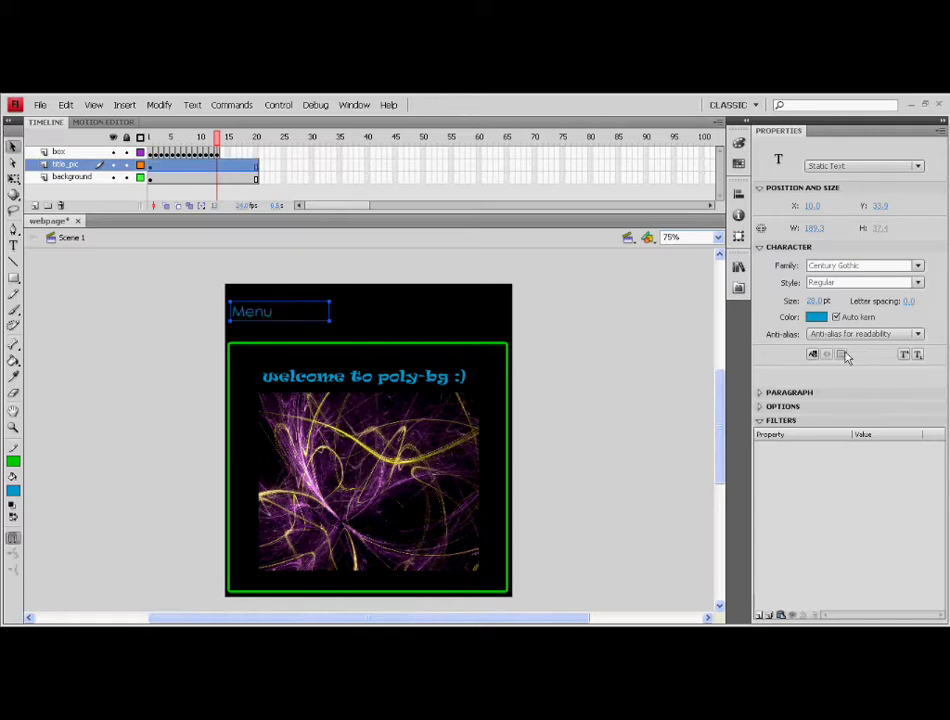
- Format the Menu text as superscript, centre-aligned and 50 pt
{"action": "left_click", "coordinate": [903, 354]}
{"action": "left_click", "coordinate": [820, 393]}
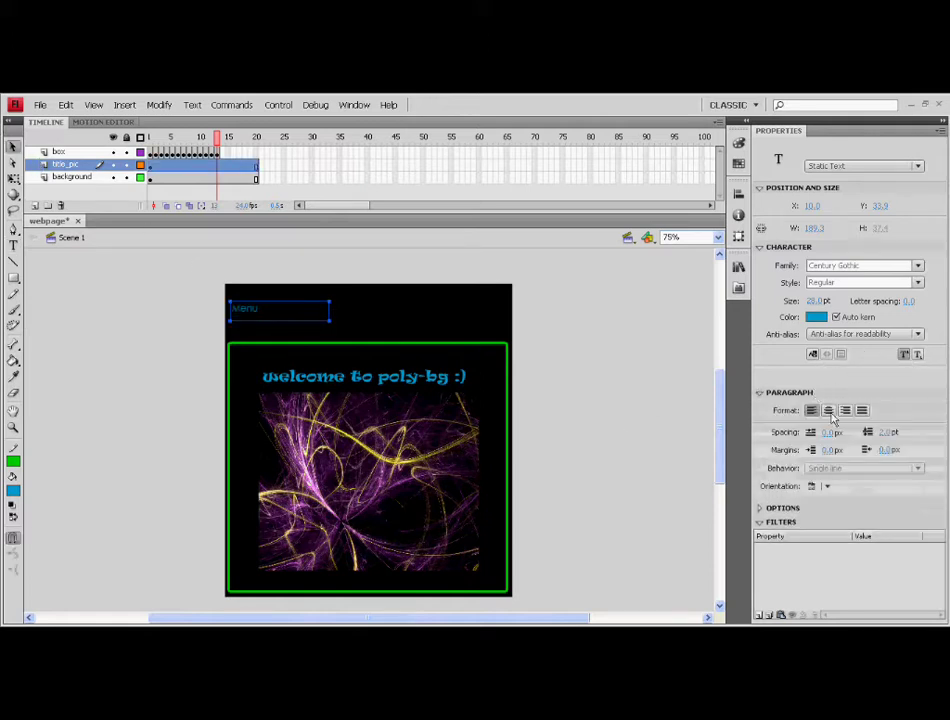
{"action": "left_click", "coordinate": [829, 411]}
{"action": "left_click", "coordinate": [569, 405]}
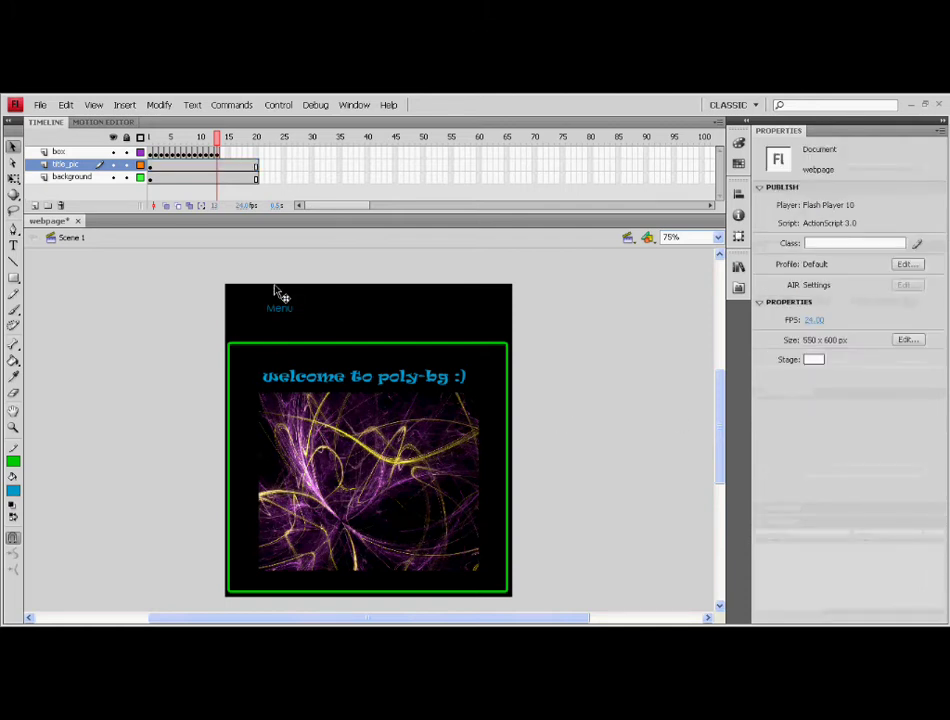
{"action": "left_click", "coordinate": [282, 310]}
{"action": "left_click", "coordinate": [815, 301]}
{"action": "type", "text": "50"}
{"action": "key", "text": "Return"}
{"action": "left_click", "coordinate": [467, 339]}
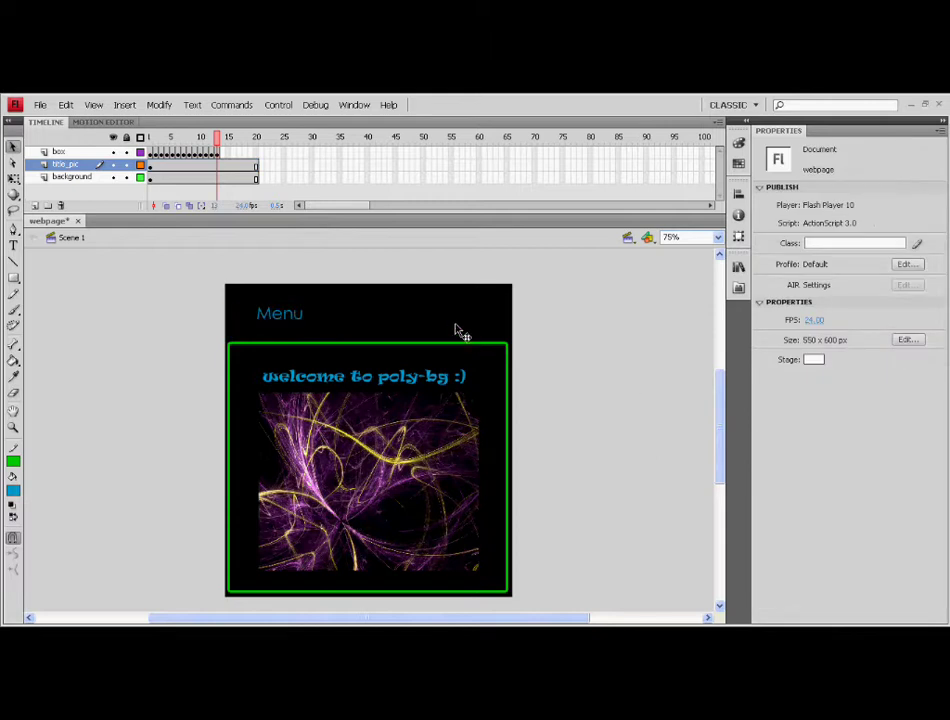
- Move the Menu text to just above the green box's upper left corner, at about X -16, Y 66
{"action": "left_click", "coordinate": [307, 326]}
{"action": "left_click_drag", "start_coordinate": [307, 326], "coordinate": [331, 340]}
{"action": "key", "text": "Down"}
{"action": "key", "text": "Down"}
{"action": "key", "text": "Down"}
{"action": "key", "text": "Down"}
{"action": "key", "text": "Down"}
{"action": "key", "text": "Down"}
{"action": "key", "text": "Down"}
{"action": "key", "text": "Down"}
{"action": "key", "text": "Down"}
{"action": "key", "text": "Down"}
{"action": "key", "text": "Down"}
{"action": "key", "text": "Down"}
{"action": "key", "text": "Down"}
{"action": "key", "text": "Down"}
{"action": "key", "text": "Down"}
{"action": "key", "text": "Down"}
{"action": "key", "text": "Down"}
{"action": "key", "text": "Down"}
{"action": "key", "text": "Down"}
{"action": "key", "text": "Down"}
{"action": "key", "text": "Left"}
{"action": "key", "text": "Left"}
{"action": "key", "text": "Left"}
{"action": "key", "text": "Left"}
{"action": "key", "text": "Left"}
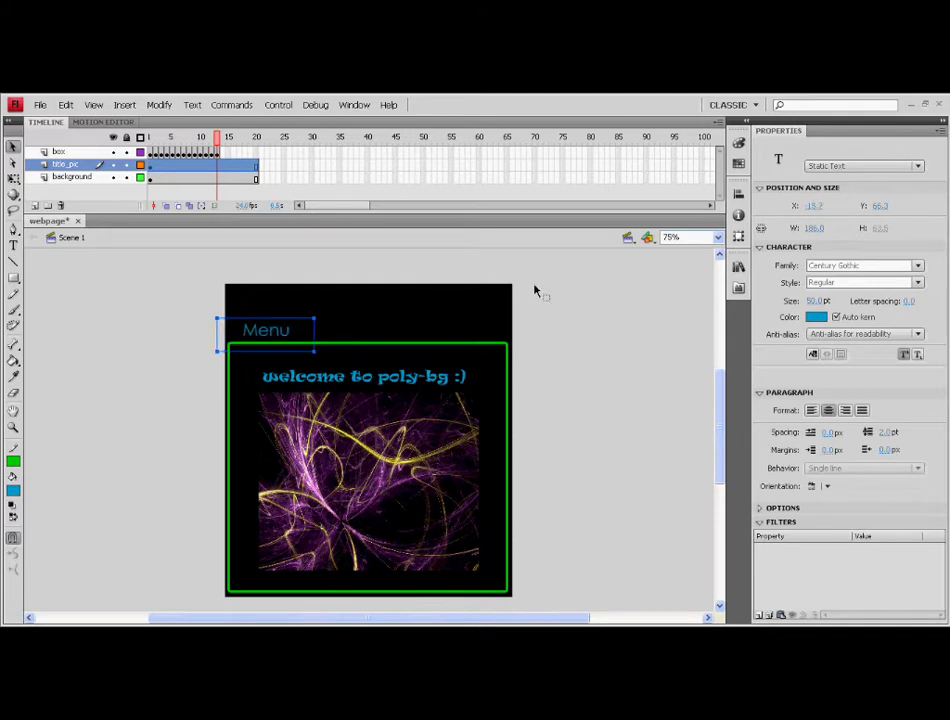
{"action": "left_click", "coordinate": [621, 305]}
- Duplicate the Menu text to its right at about X 98, Y 66 and change the copy to "Samples"
{"action": "left_click_drag", "start_coordinate": [278, 337], "coordinate": [320, 336]}
{"action": "left_click", "coordinate": [13, 245]}
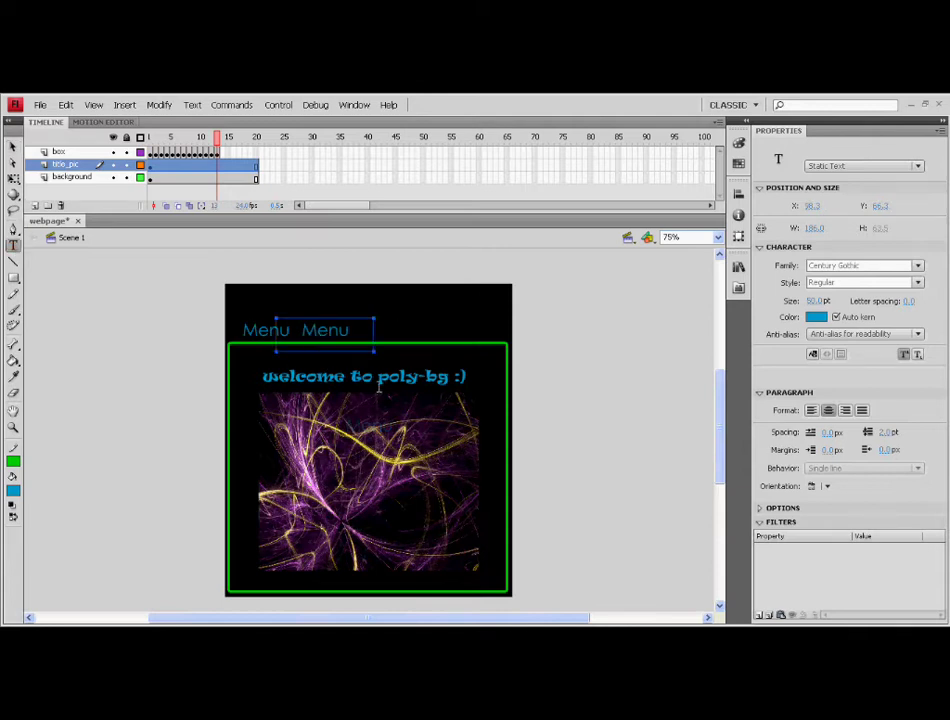
{"action": "double_click", "coordinate": [322, 331]}
{"action": "type", "text": "Samples"}
{"action": "left_click", "coordinate": [601, 307]}
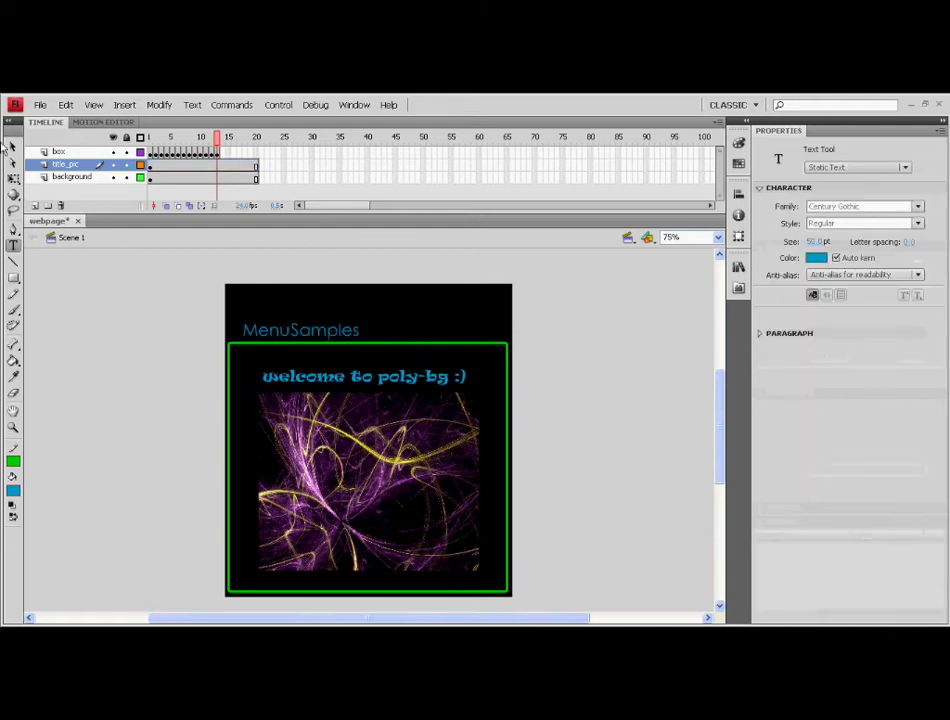
- Copy the Samples text, place the copy to its right in the menu row and change it to "About Us"
{"action": "left_click", "coordinate": [13, 147]}
{"action": "left_click", "coordinate": [329, 333]}
{"action": "key", "text": "ctrl+c"}
{"action": "key", "text": "ctrl+v"}
{"action": "left_click_drag", "start_coordinate": [391, 425], "coordinate": [360, 331]}
{"action": "type", "text": "About Us"}
{"action": "left_click", "coordinate": [144, 345]}
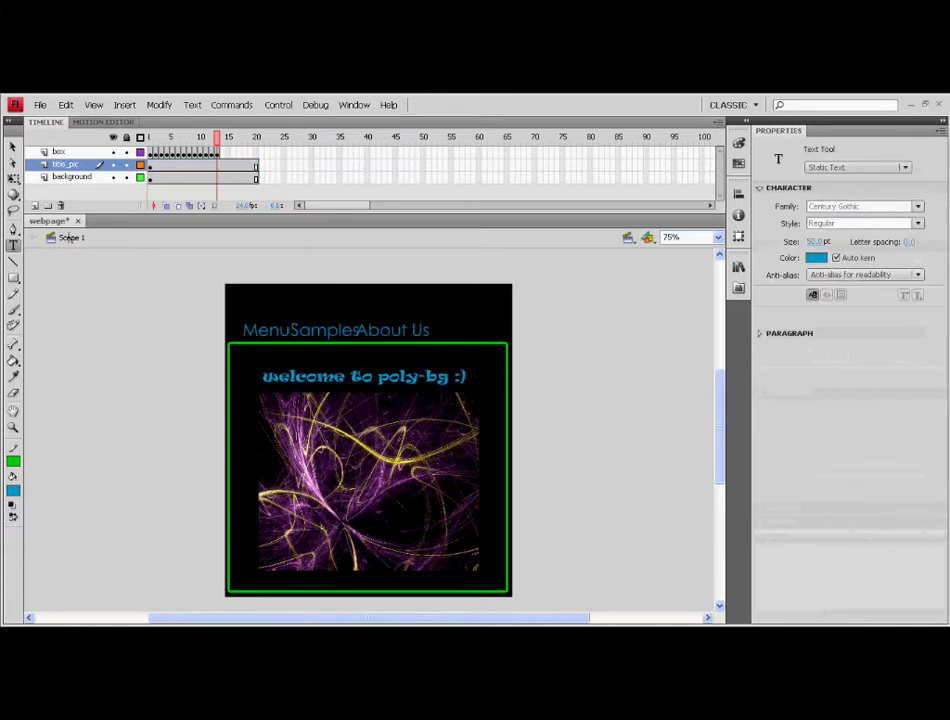
- Paste another copy of the Samples text on the title_pic layer and change it to "Contact Us"
{"action": "left_click", "coordinate": [65, 165]}
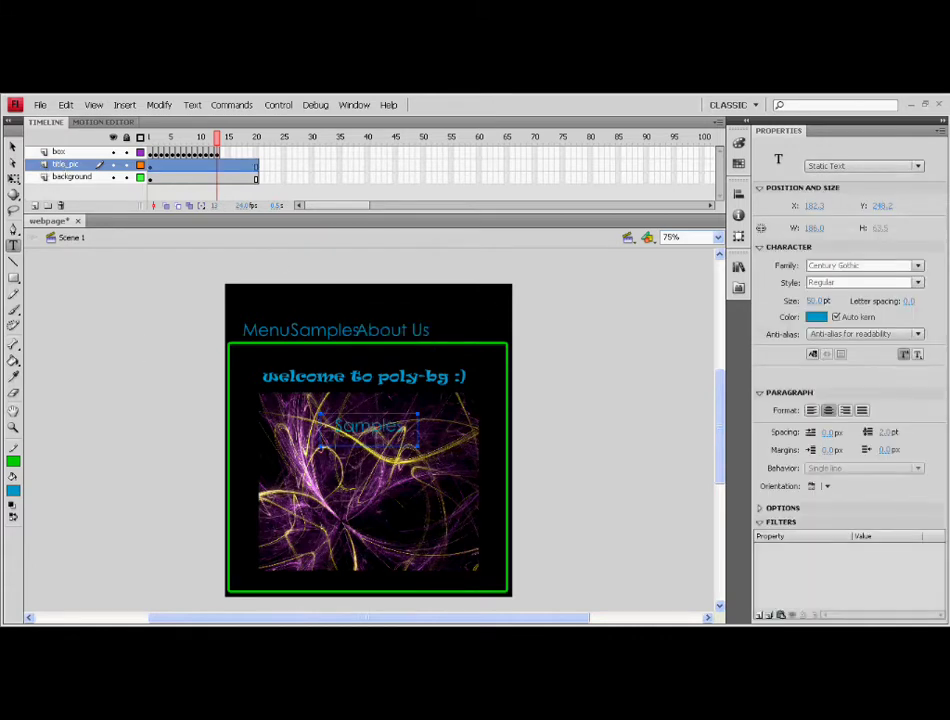
{"action": "double_click", "coordinate": [403, 425]}
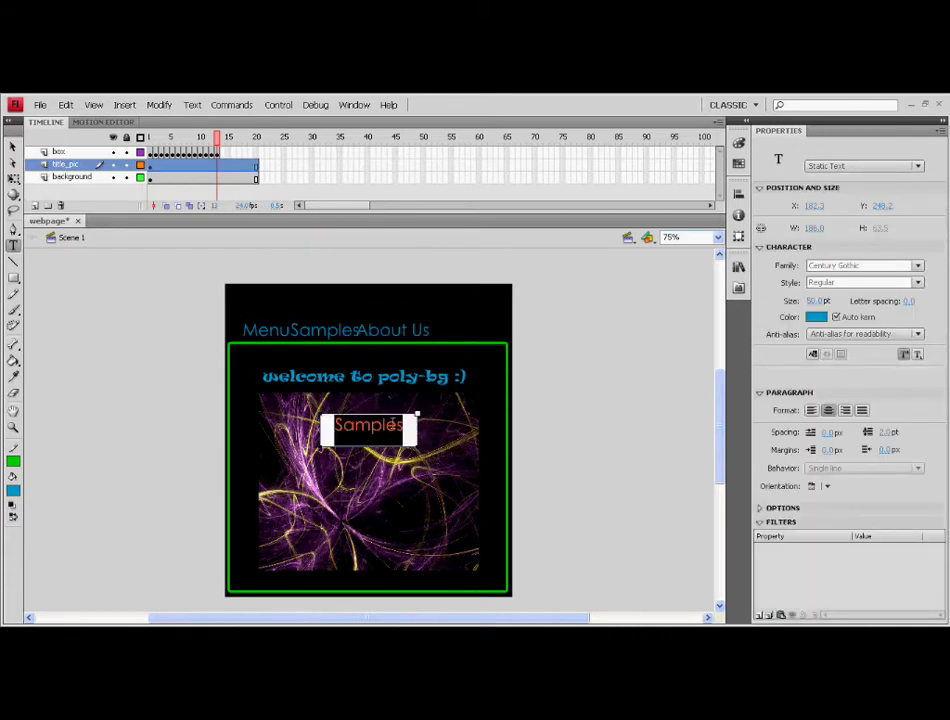
{"action": "type", "text": "Co"}
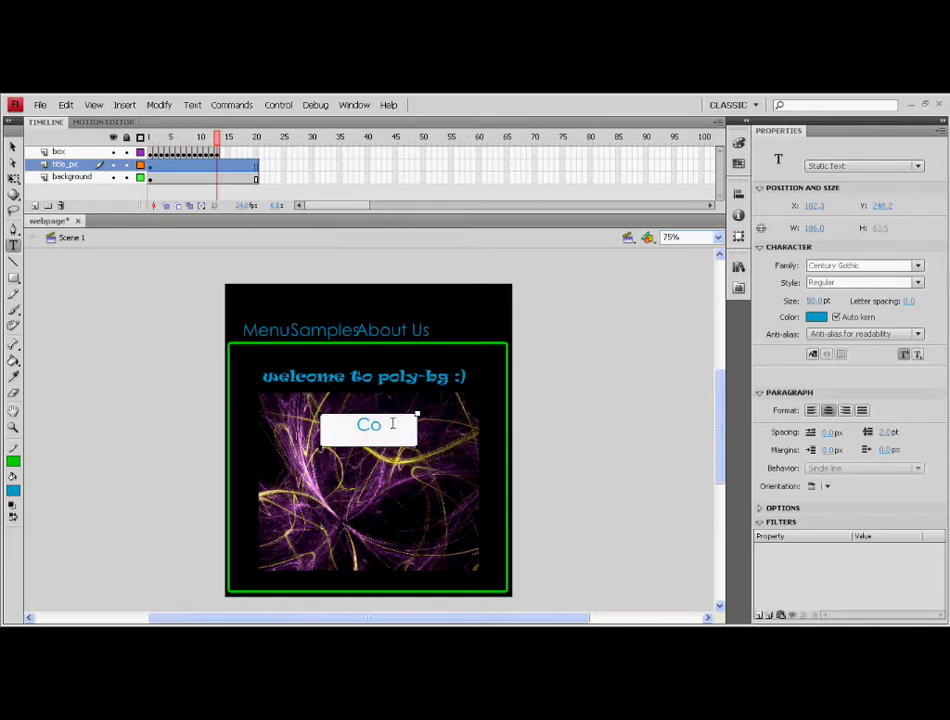
{"action": "type", "text": "ntact Us"}
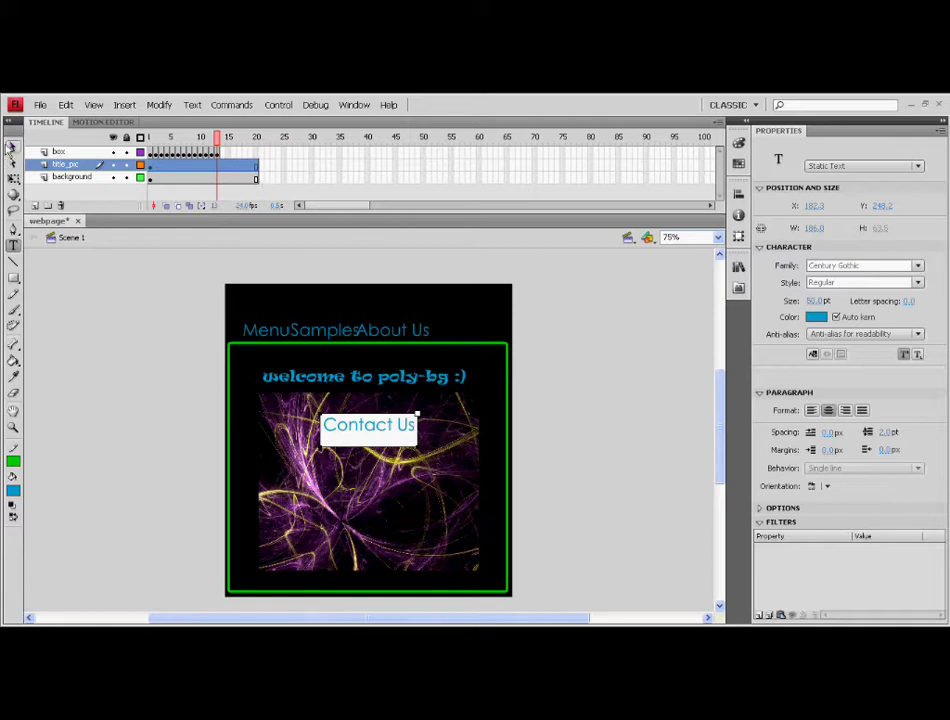
- Move the Contact Us text to the page's upper right corner and set all four menu labels to 45 pt
{"action": "left_click", "coordinate": [10, 147]}
{"action": "left_click_drag", "start_coordinate": [381, 432], "coordinate": [472, 312]}
{"action": "left_click", "coordinate": [259, 334]}
{"action": "left_click", "coordinate": [336, 335], "text": "shift"}
{"action": "left_click", "coordinate": [395, 334], "text": "shift"}
{"action": "left_click", "coordinate": [471, 316], "text": "shift"}
{"action": "left_click", "coordinate": [816, 302]}
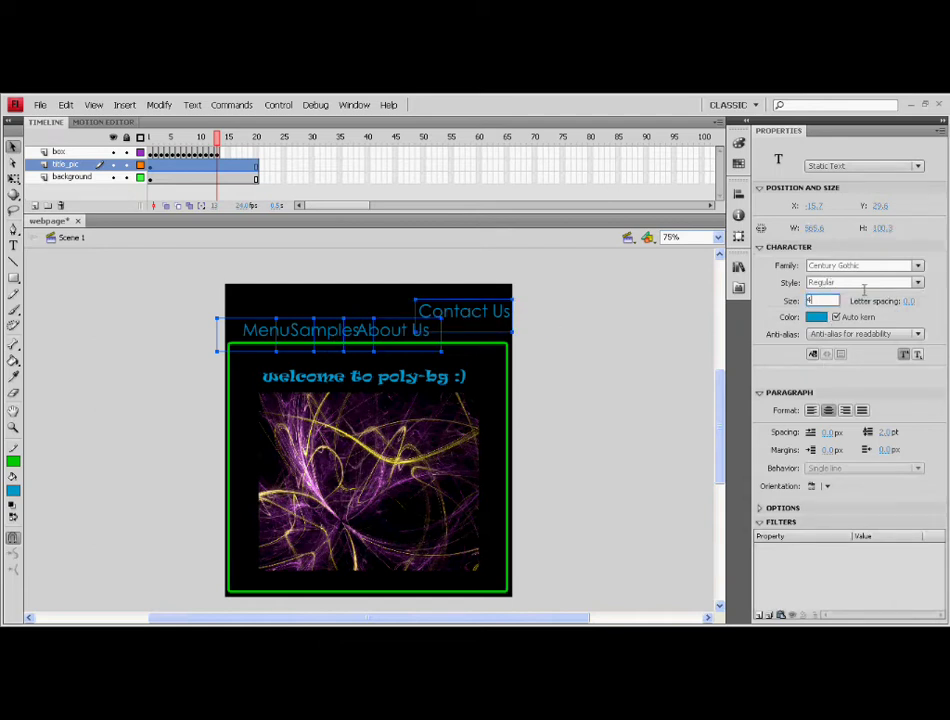
{"action": "left_click", "coordinate": [620, 428]}
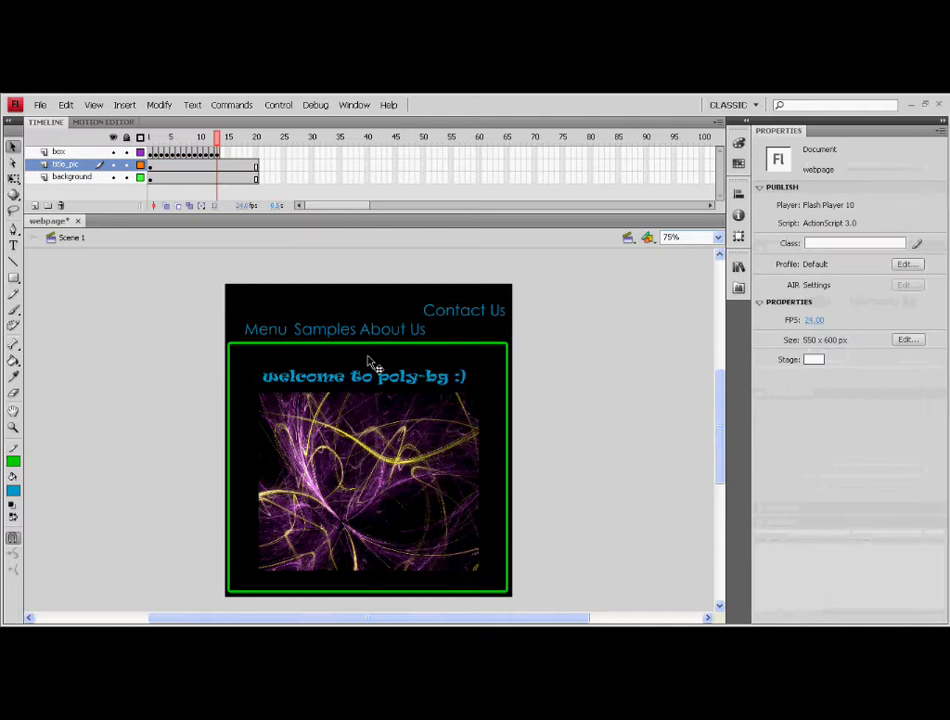
- Raise the Samples label above the Menu and About Us labels and nudge Menu left to about X -21, Y 66
{"action": "left_click_drag", "start_coordinate": [272, 342], "coordinate": [335, 335]}
{"action": "key", "text": "shift+Up"}
{"action": "key", "text": "shift+Up"}
{"action": "key", "text": "shift+Left"}
{"action": "key", "text": "shift+Up"}
{"action": "key", "text": "shift+Right"}
- Position Contact Us at about X 364, nearly level with Samples, and nudge Samples to about X 97, Y 23
{"action": "left_click", "coordinate": [461, 310]}
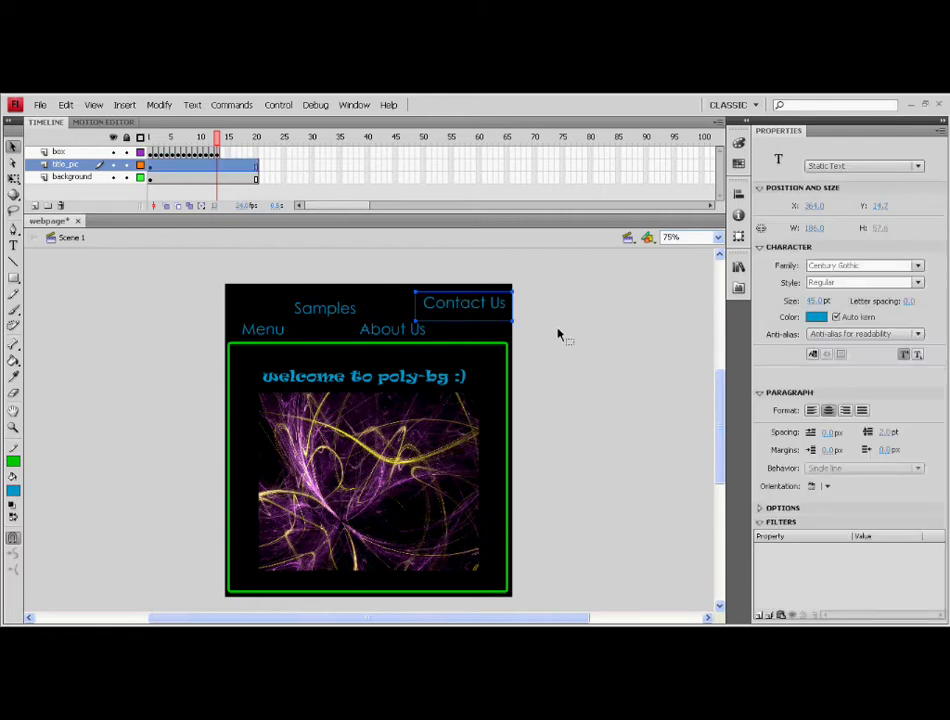
{"action": "left_click", "coordinate": [562, 335]}
{"action": "left_click", "coordinate": [458, 320]}
{"action": "left_click", "coordinate": [560, 367]}
{"action": "left_click", "coordinate": [330, 315]}
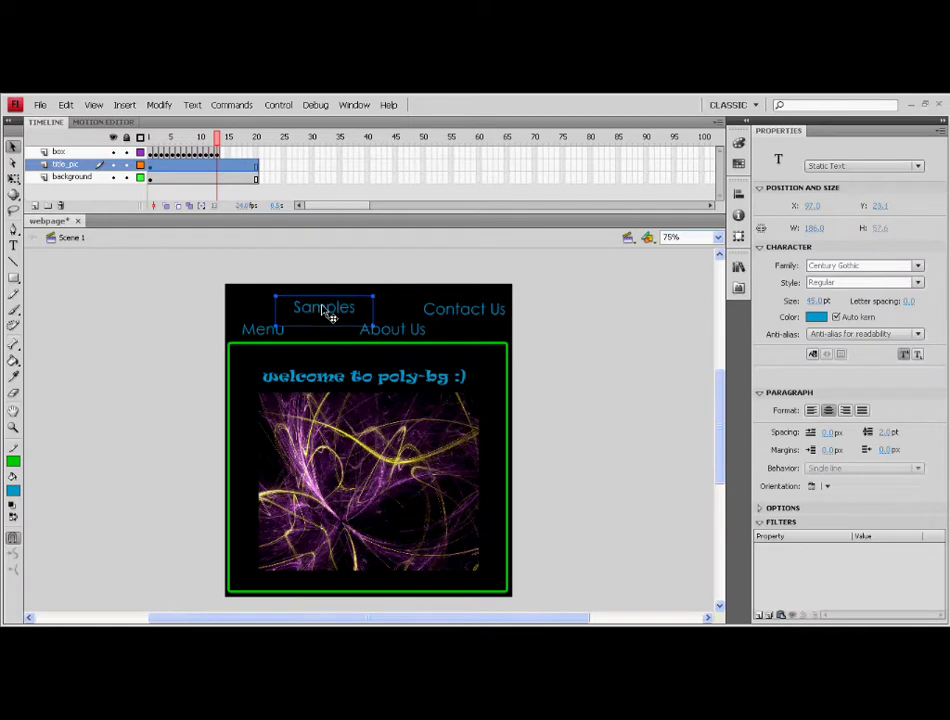
{"action": "left_click", "coordinate": [593, 393]}
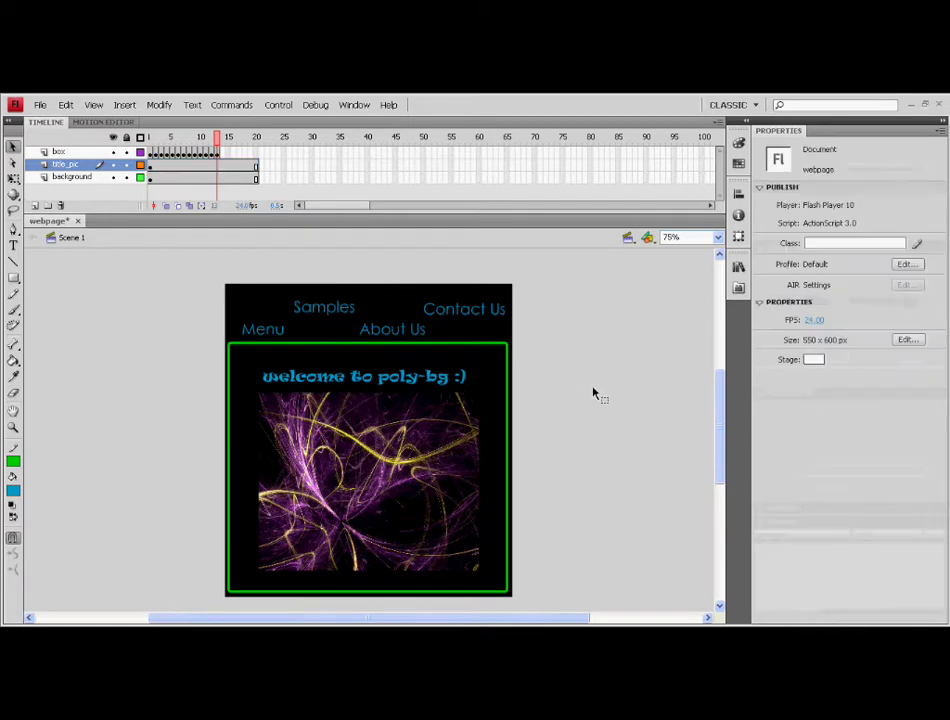
- Distribute the Menu, Samples, About Us and Contact Us texts onto layers of their own
{"action": "left_click", "coordinate": [280, 334]}
{"action": "right_click", "coordinate": [279, 334]}
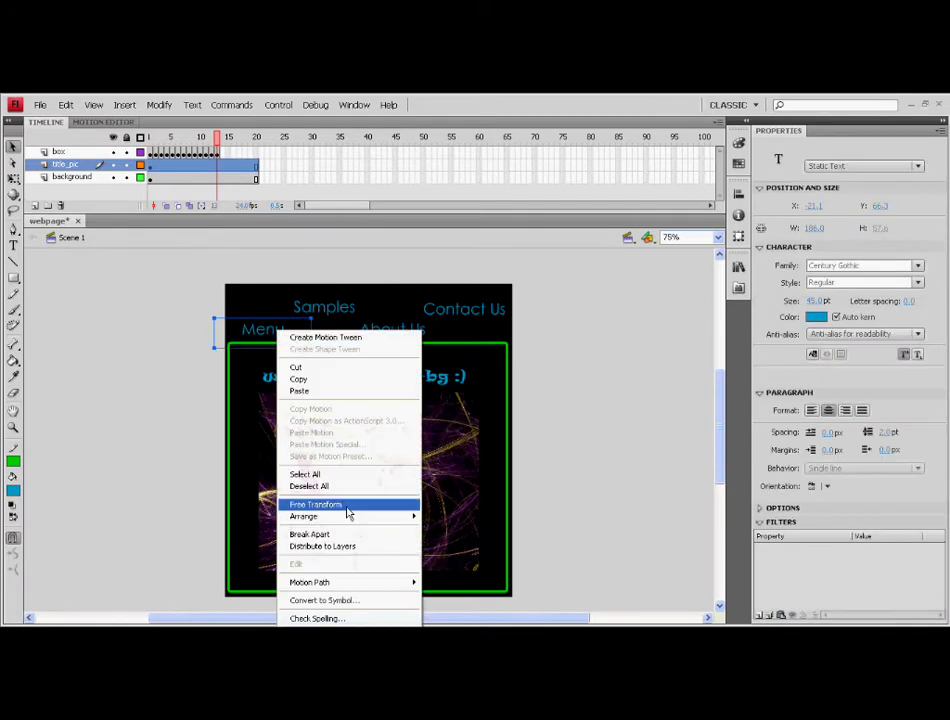
{"action": "left_click", "coordinate": [367, 553]}
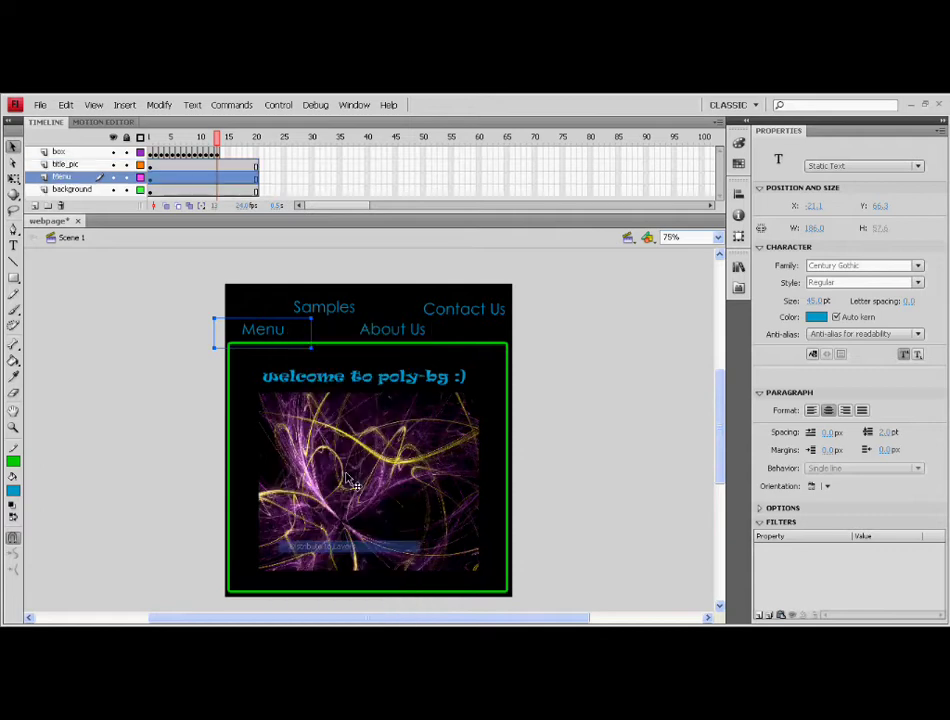
{"action": "right_click", "coordinate": [322, 314]}
{"action": "left_click", "coordinate": [383, 524]}
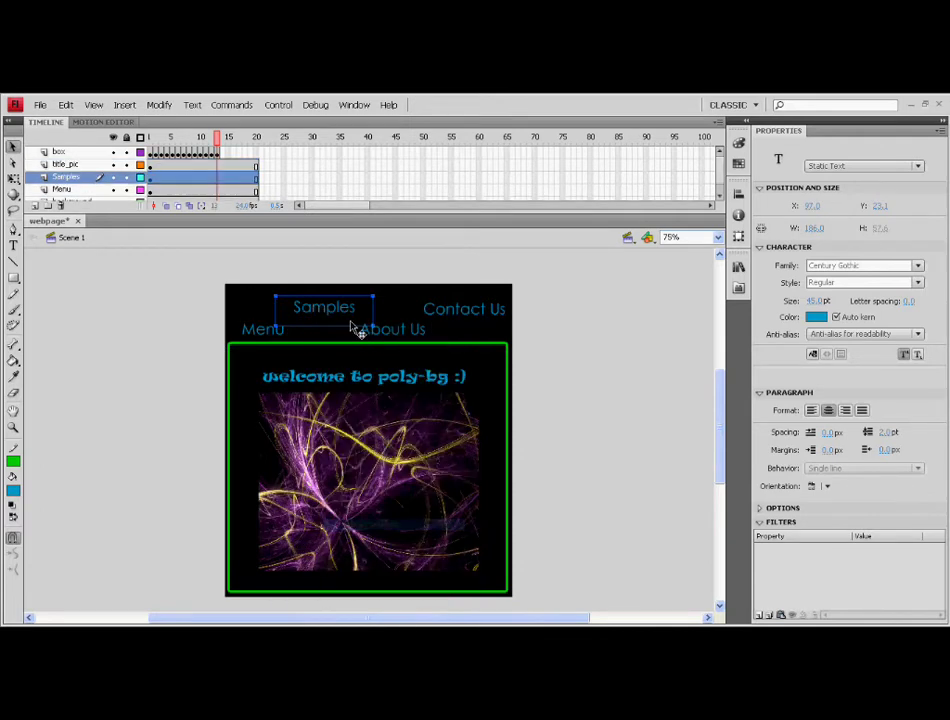
{"action": "right_click", "coordinate": [383, 331]}
{"action": "left_click", "coordinate": [450, 547]}
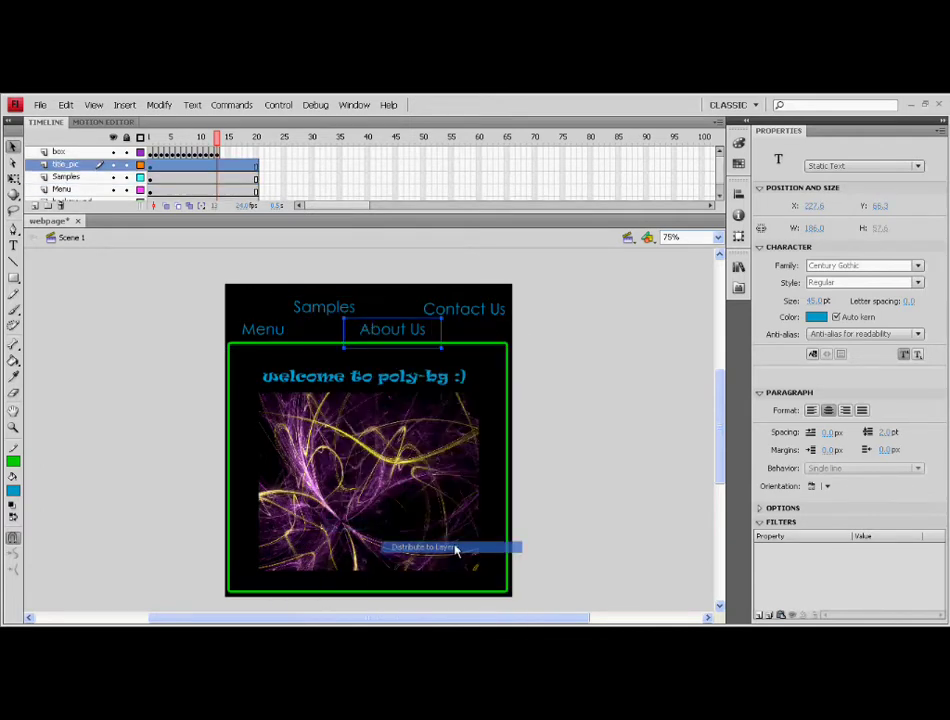
{"action": "right_click", "coordinate": [458, 317]}
{"action": "left_click", "coordinate": [556, 534]}
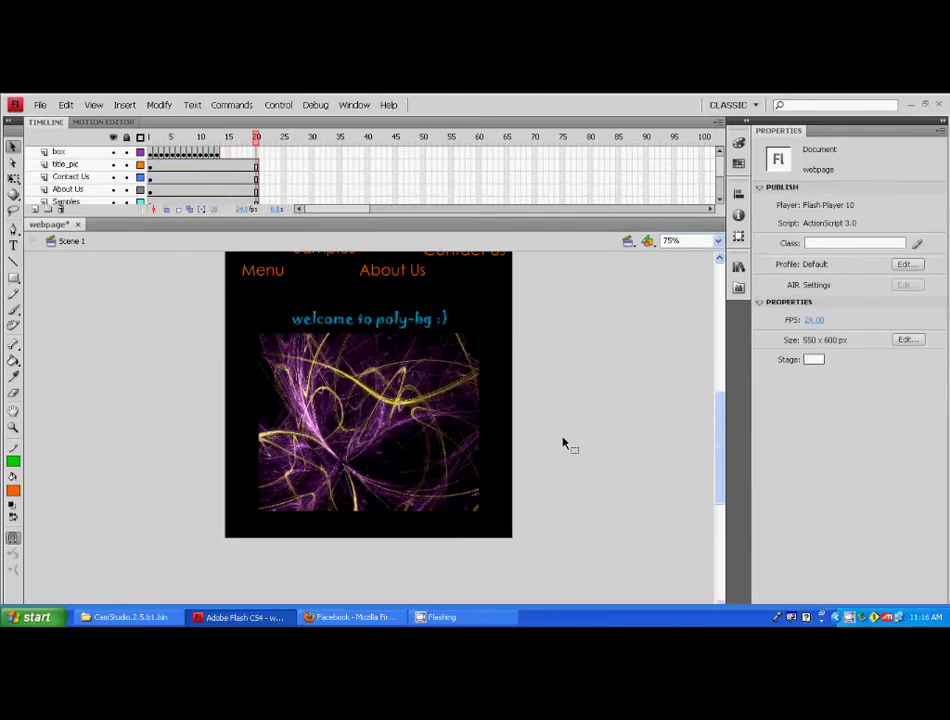
- Change the Menu label's text to "Home" and rename its layer Home
{"action": "scroll", "coordinate": [556, 339], "scroll_direction": "down", "scroll_amount": 1}
{"action": "scroll", "coordinate": [553, 341], "scroll_direction": "up", "scroll_amount": 2}
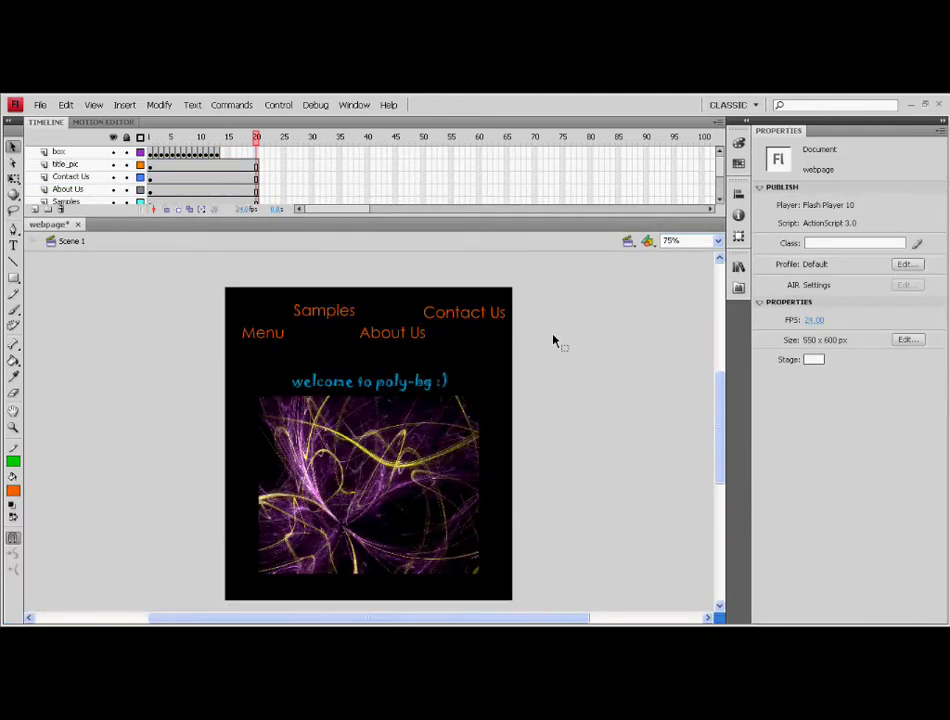
{"action": "left_click", "coordinate": [276, 342]}
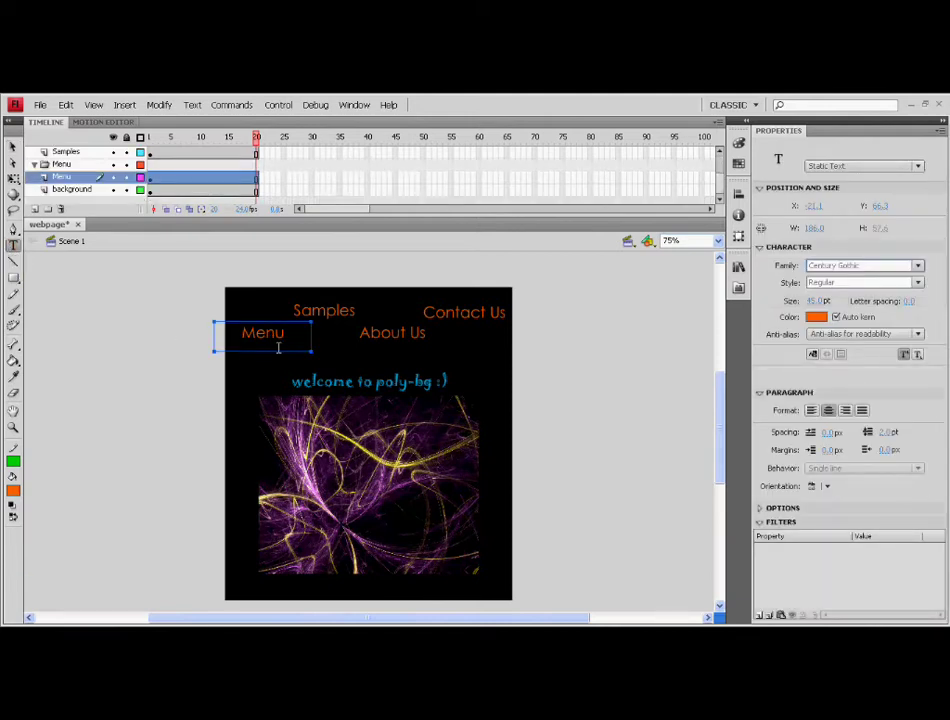
{"action": "left_click", "coordinate": [282, 340]}
{"action": "left_click_drag", "start_coordinate": [278, 335], "coordinate": [233, 335]}
{"action": "type", "text": "G"}
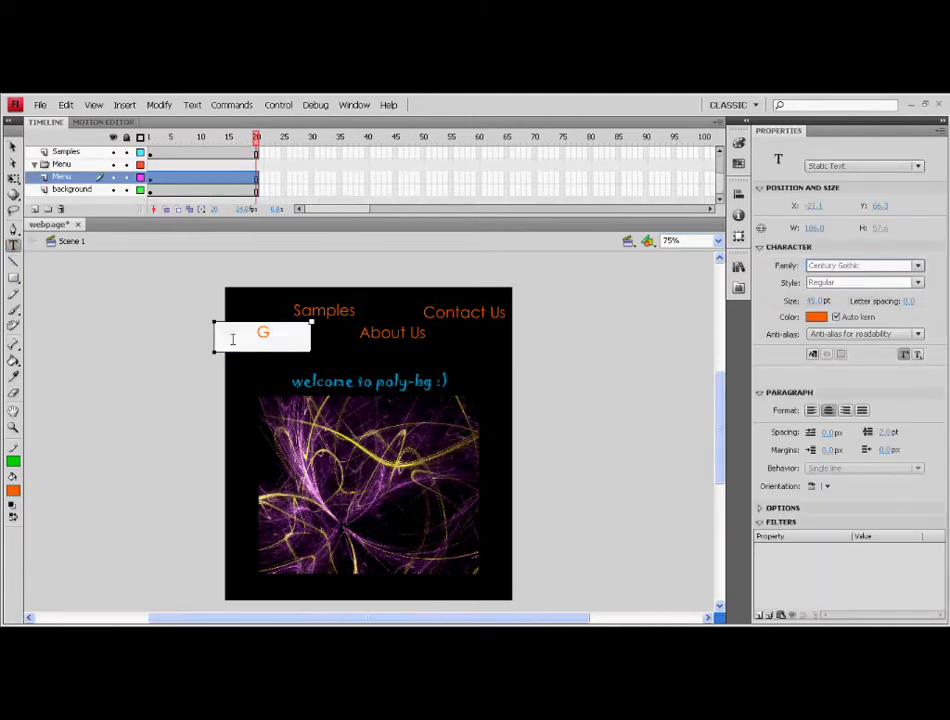
{"action": "type", "text": "e"}
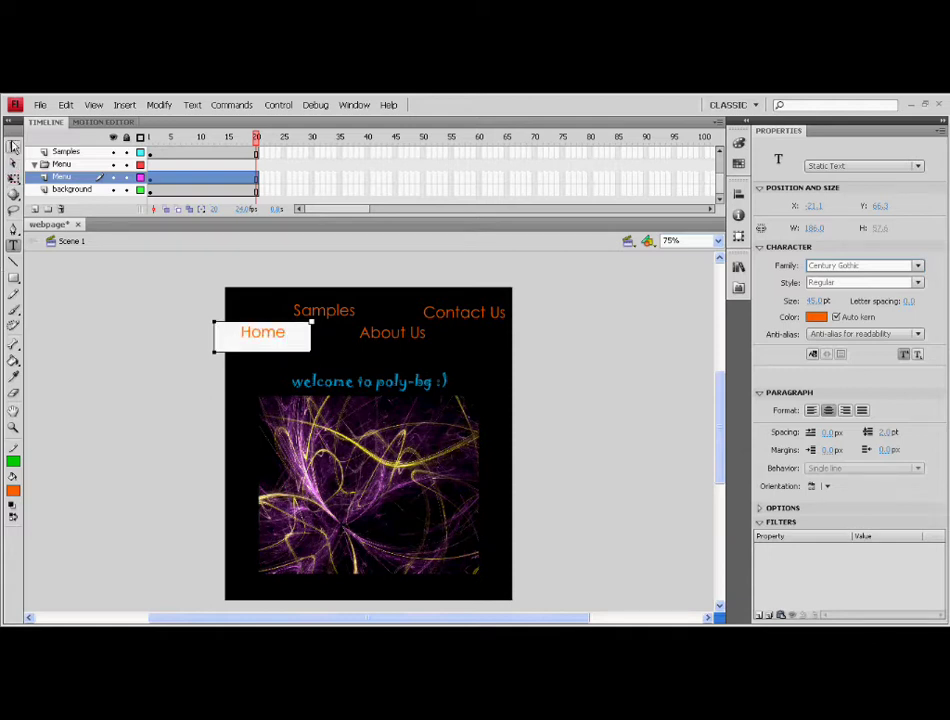
{"action": "key", "text": "Escape"}
{"action": "double_click", "coordinate": [64, 181]}
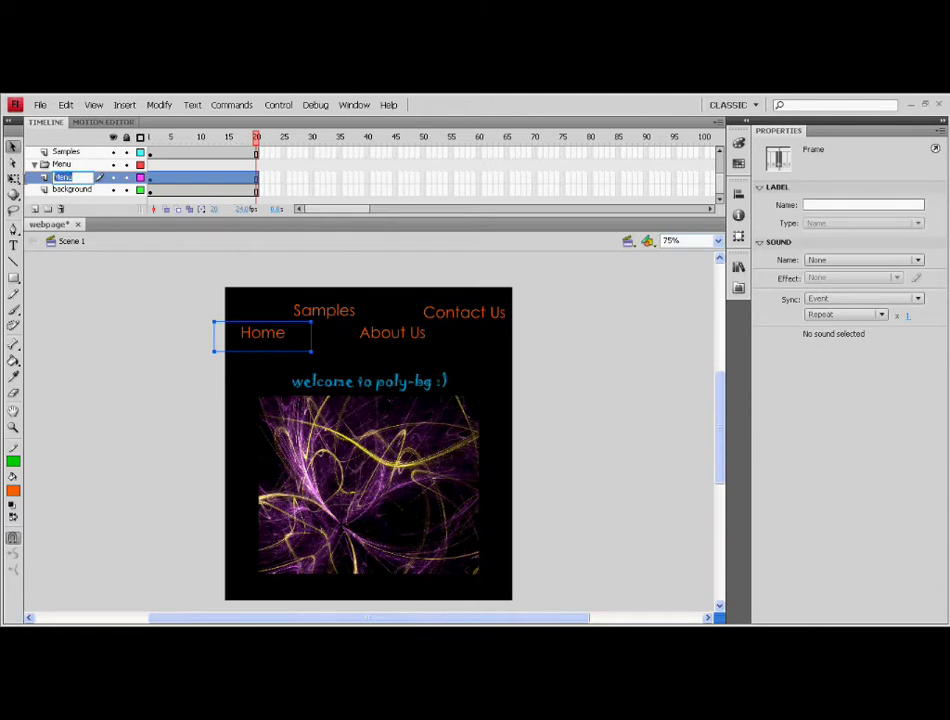
{"action": "left_click", "coordinate": [160, 275]}
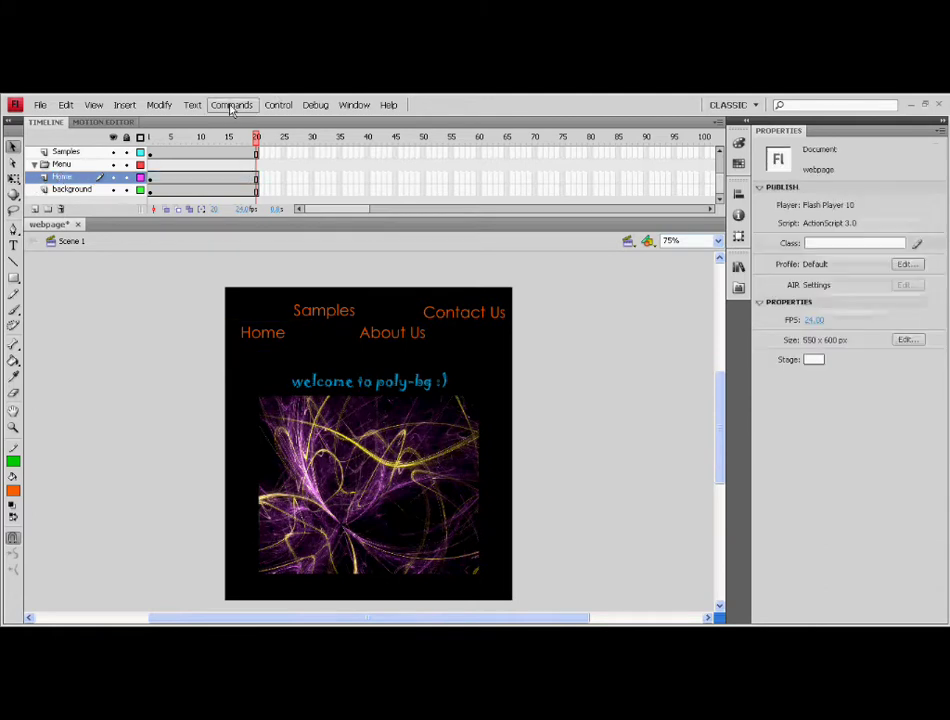
{"action": "left_click", "coordinate": [71, 165]}
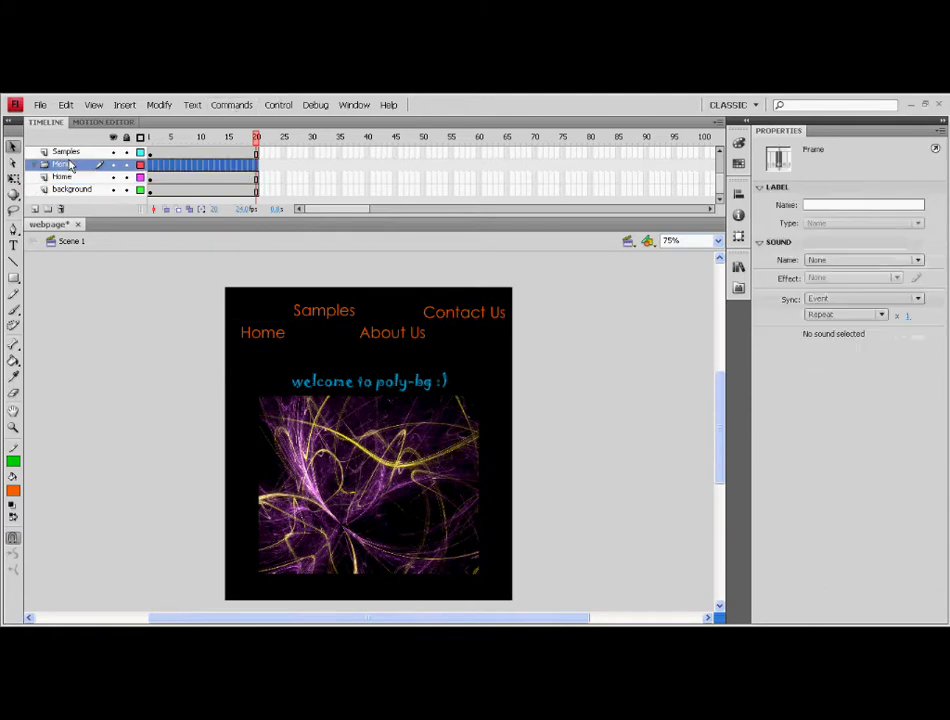
{"action": "left_click", "coordinate": [47, 209]}
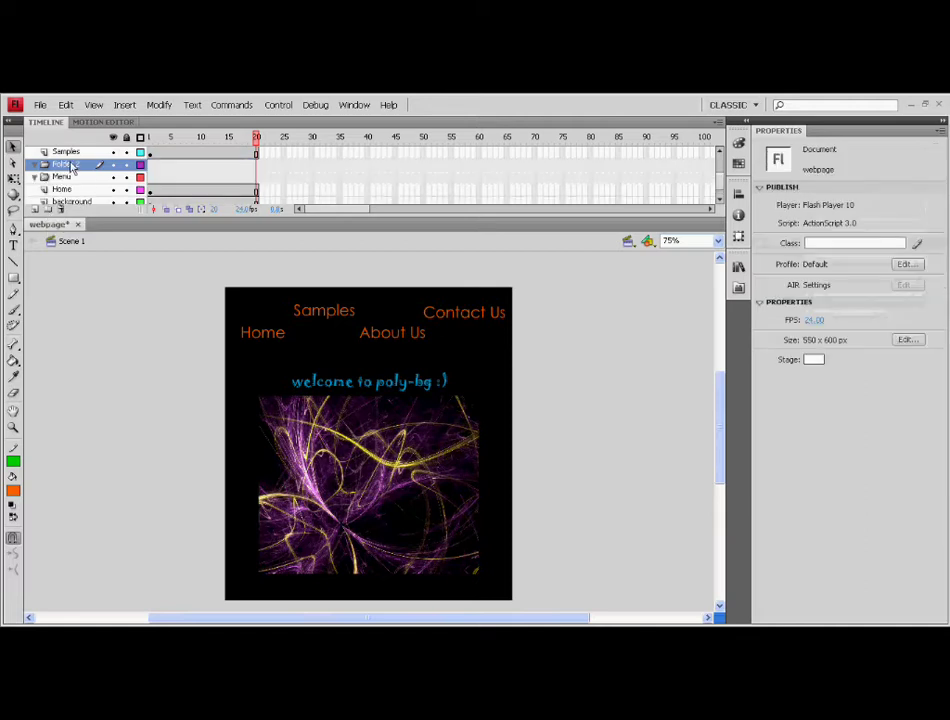
{"action": "right_click", "coordinate": [65, 166]}
{"action": "left_click", "coordinate": [139, 316]}
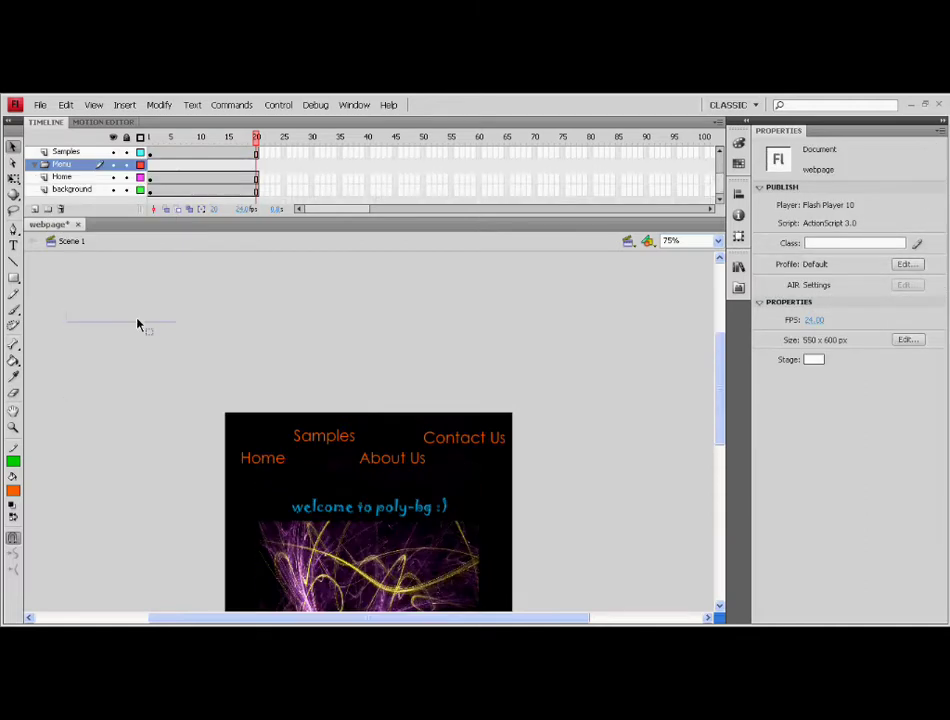
- Move the Home, Samples, About Us and Contact Us layers into the Menu folder
{"action": "scroll", "coordinate": [134, 318], "scroll_direction": "down", "scroll_amount": 3}
{"action": "left_click", "coordinate": [62, 177]}
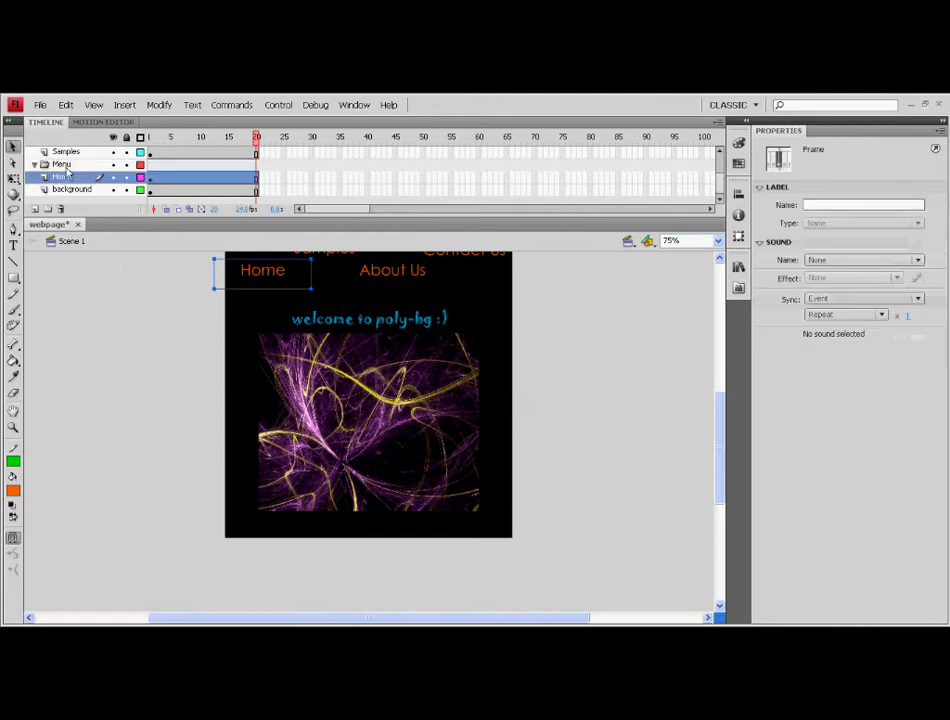
{"action": "left_click", "coordinate": [70, 156], "text": "ctrl"}
{"action": "scroll", "coordinate": [70, 156], "scroll_direction": "up", "scroll_amount": 1}
{"action": "left_click", "coordinate": [67, 151]}
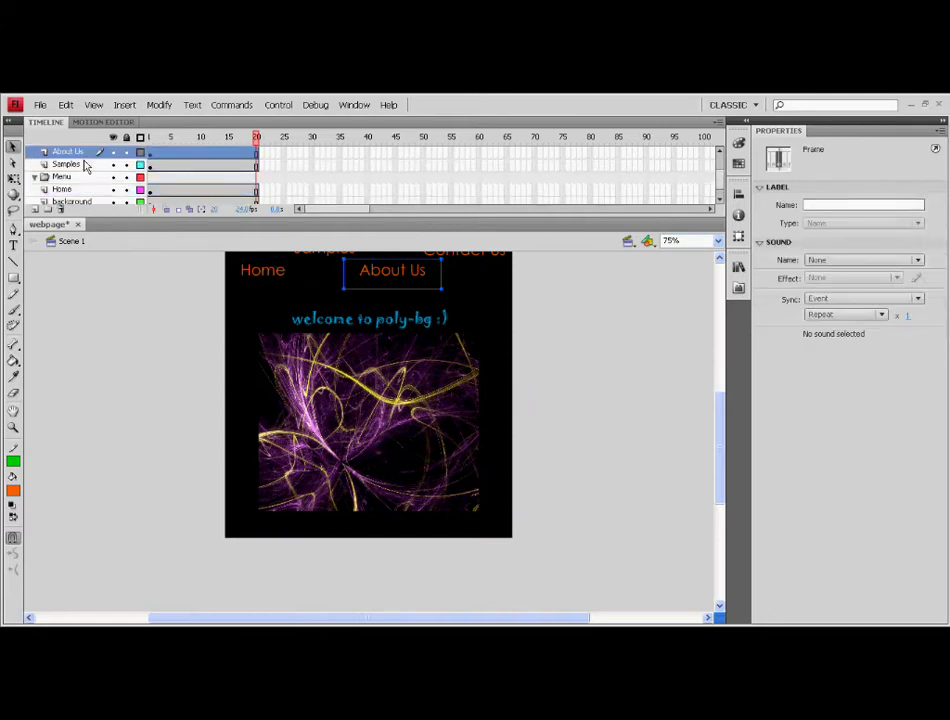
{"action": "left_click", "coordinate": [64, 190], "text": "ctrl"}
{"action": "left_click", "coordinate": [66, 164], "text": "ctrl"}
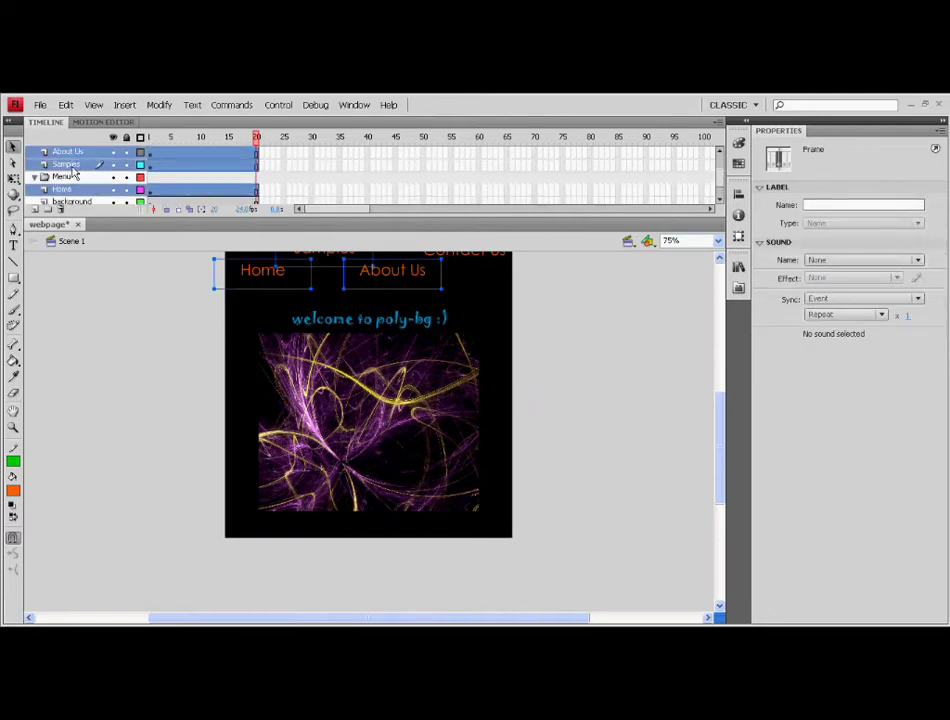
{"action": "scroll", "coordinate": [72, 175], "scroll_direction": "up", "scroll_amount": 1}
{"action": "left_click", "coordinate": [85, 152], "text": "ctrl"}
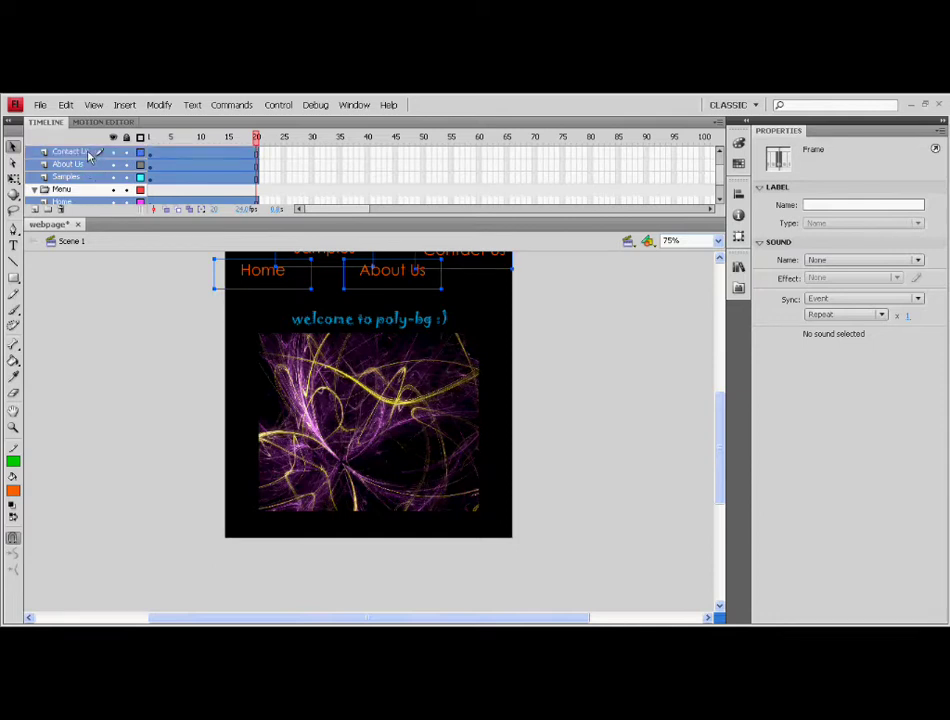
{"action": "left_click_drag", "start_coordinate": [88, 155], "coordinate": [72, 193]}
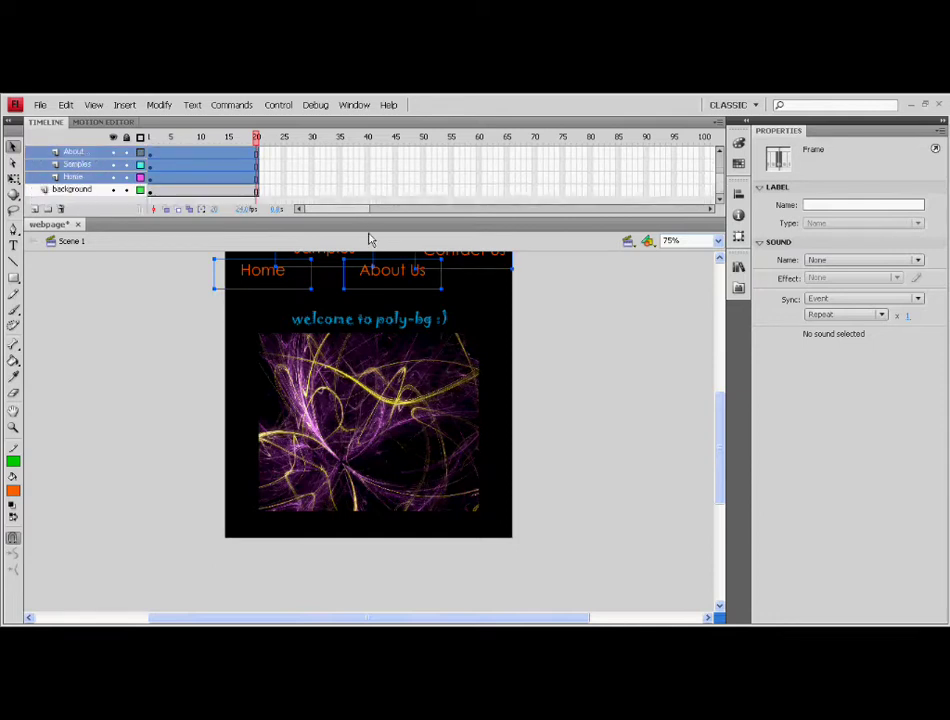
- Enlarge the timeline to show every layer and extend the box layer to frame 20
{"action": "left_click_drag", "start_coordinate": [283, 211], "coordinate": [278, 292]}
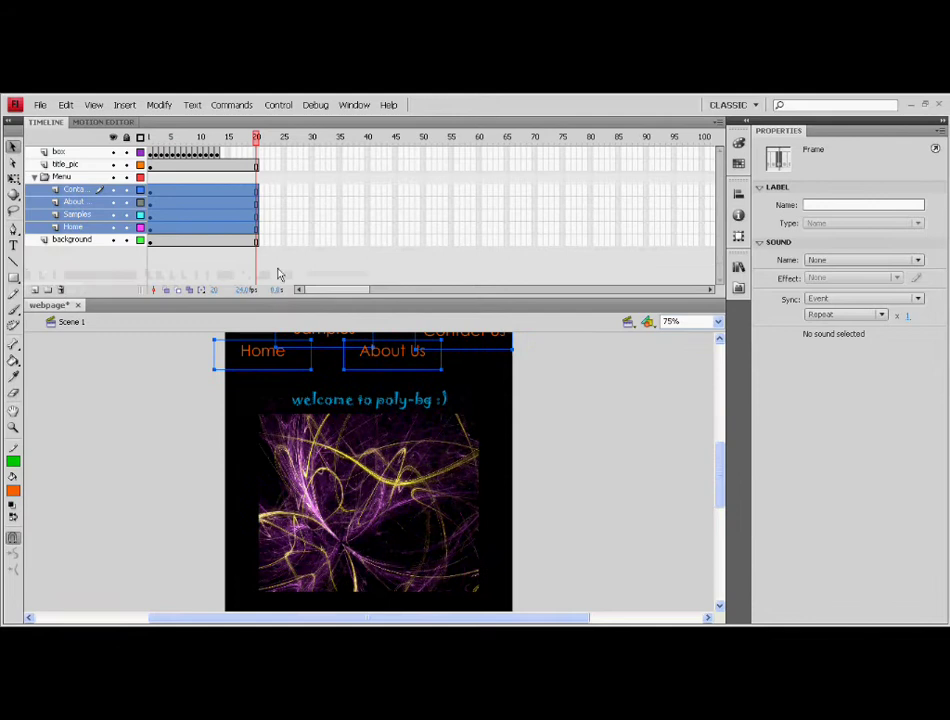
{"action": "left_click", "coordinate": [284, 228]}
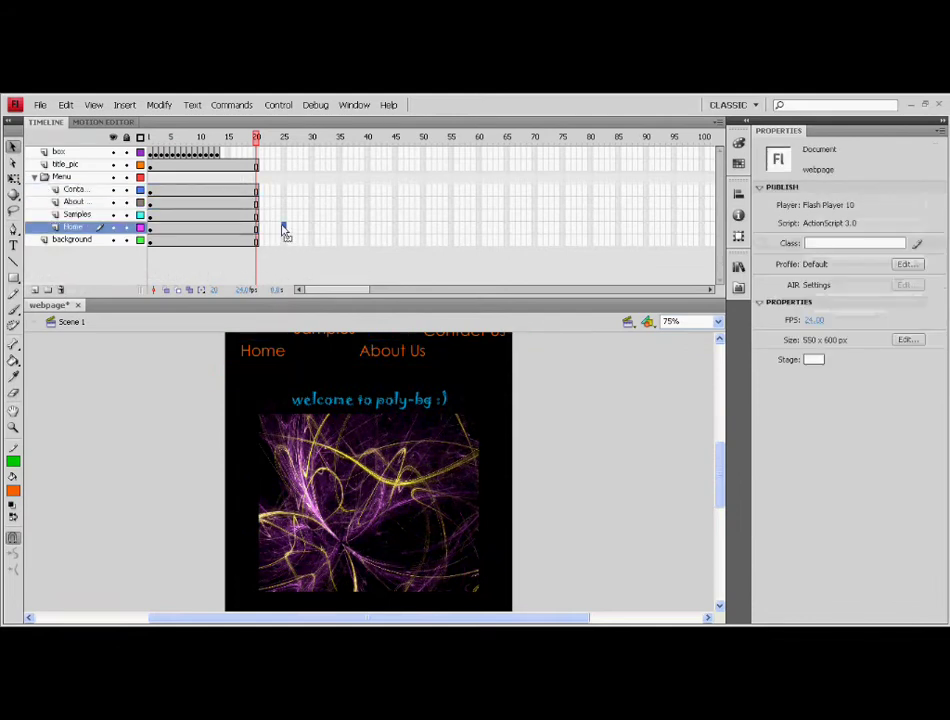
{"action": "left_click", "coordinate": [256, 153]}
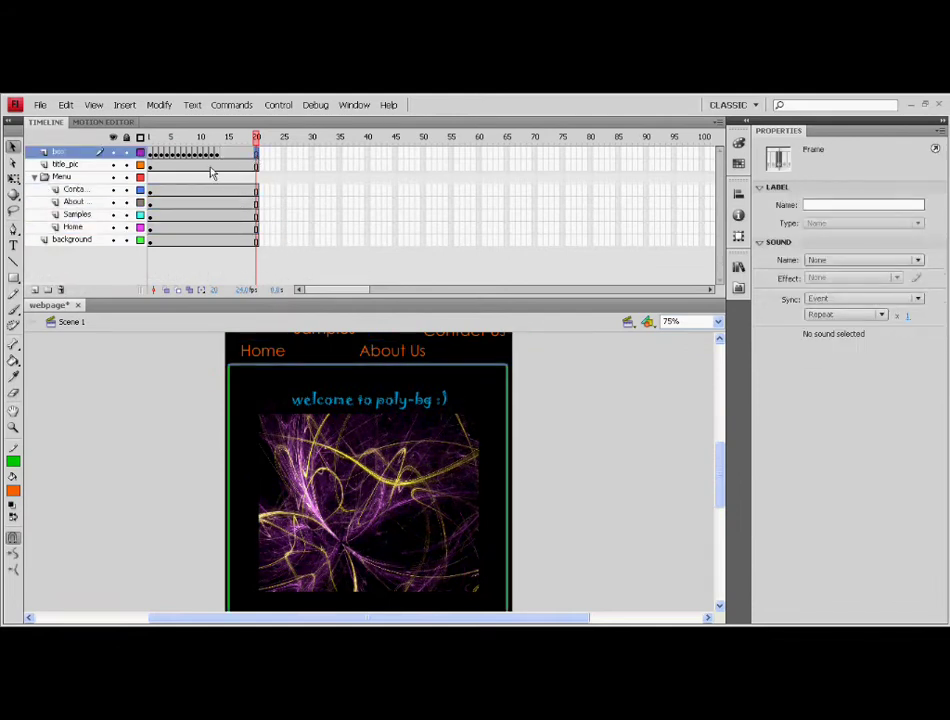
- Distribute the "welcome to poly-bg :)" text from the title_pic layer onto its own layer
{"action": "left_click", "coordinate": [211, 166]}
{"action": "left_click", "coordinate": [187, 407]}
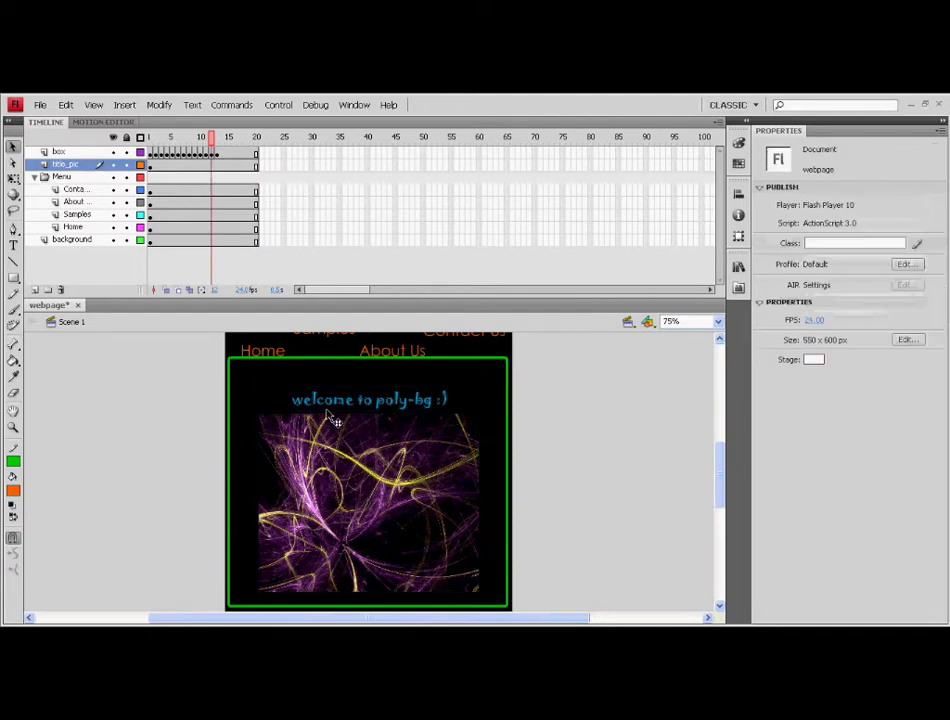
{"action": "left_click", "coordinate": [340, 405]}
{"action": "right_click", "coordinate": [340, 405]}
{"action": "left_click", "coordinate": [390, 316]}
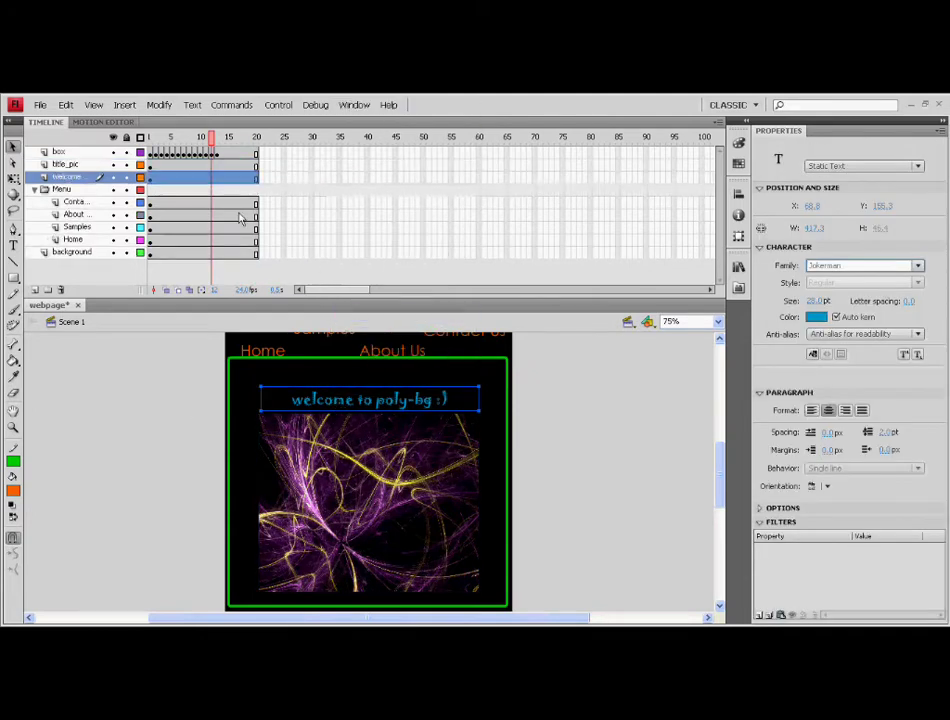
- Rename the welcome text's layer as title_text
{"action": "left_click", "coordinate": [75, 177]}
{"action": "double_click", "coordinate": [77, 178]}
{"action": "type", "text": "S"}
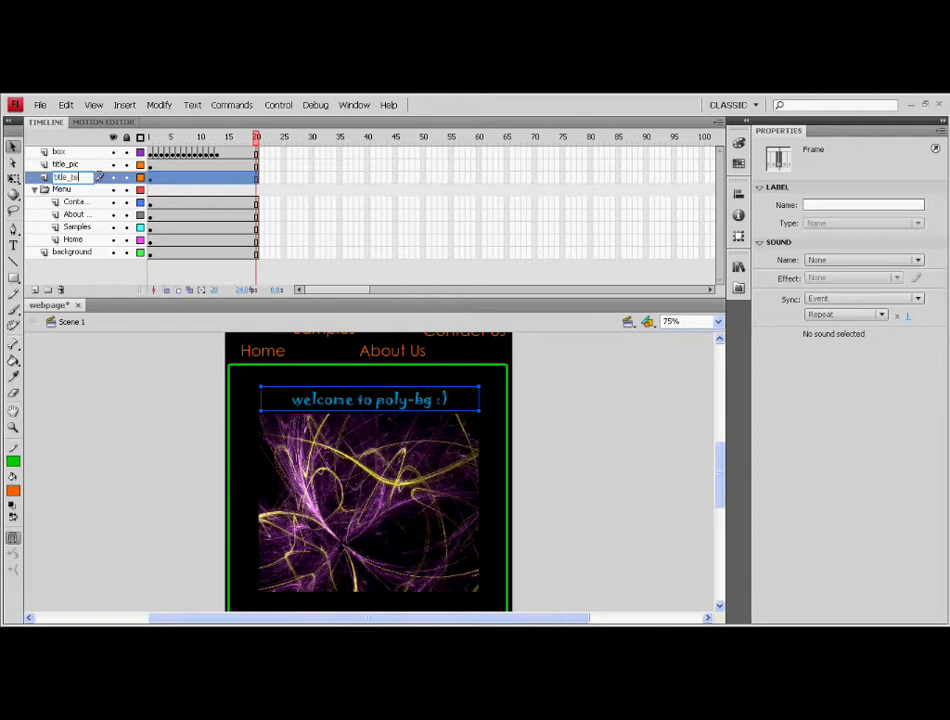
{"action": "left_click", "coordinate": [367, 273]}
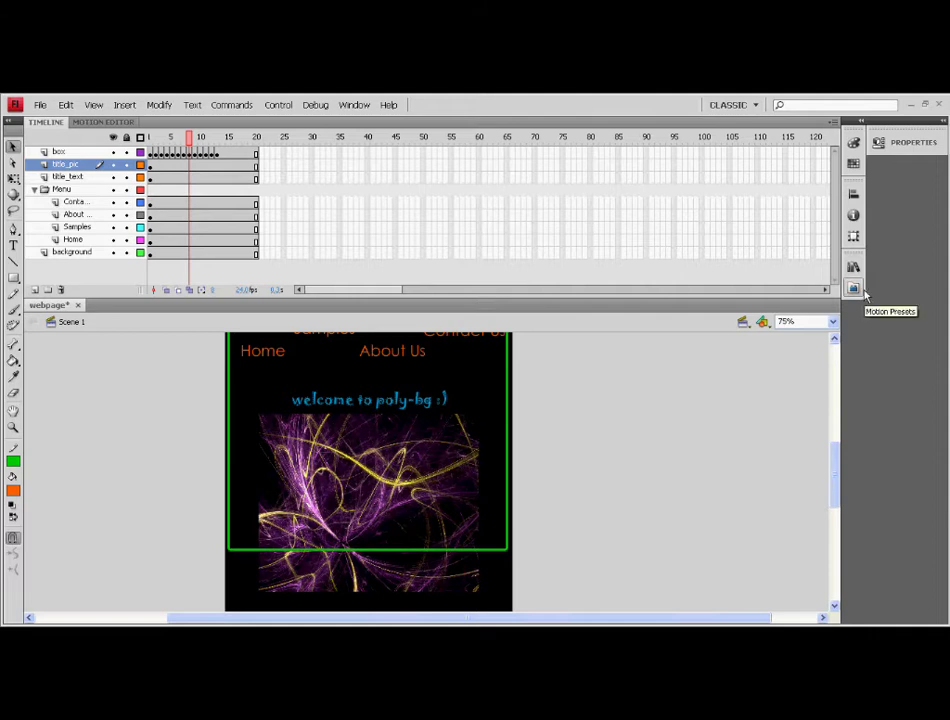
- Apply the fly-in-blur-bottom default motion preset to the title picture, converting the picture to a symbol for the tween
{"action": "left_click", "coordinate": [855, 289]}
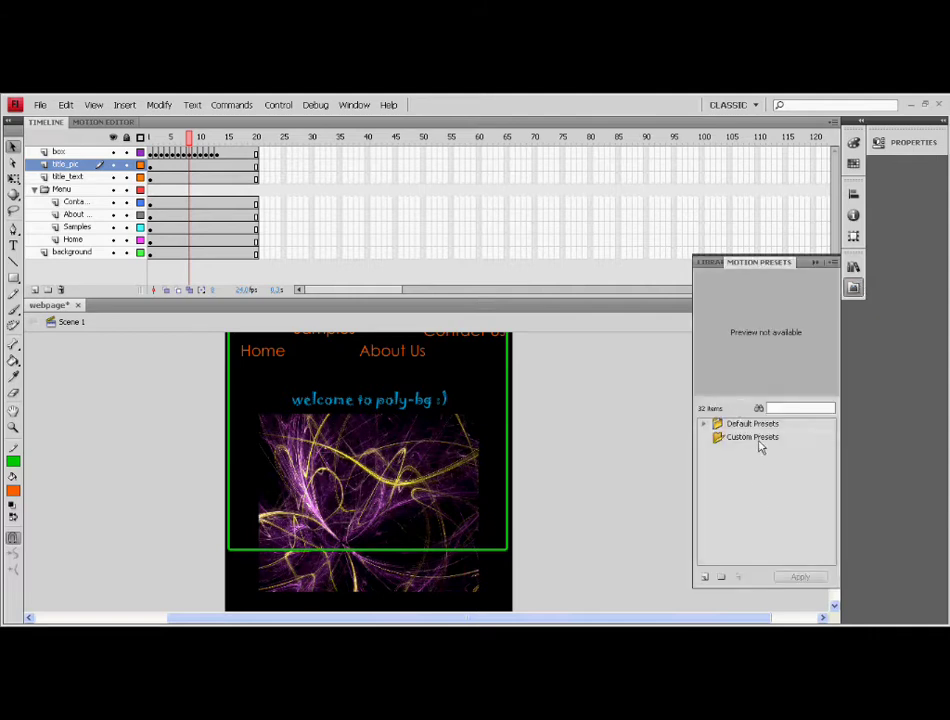
{"action": "left_click", "coordinate": [435, 456]}
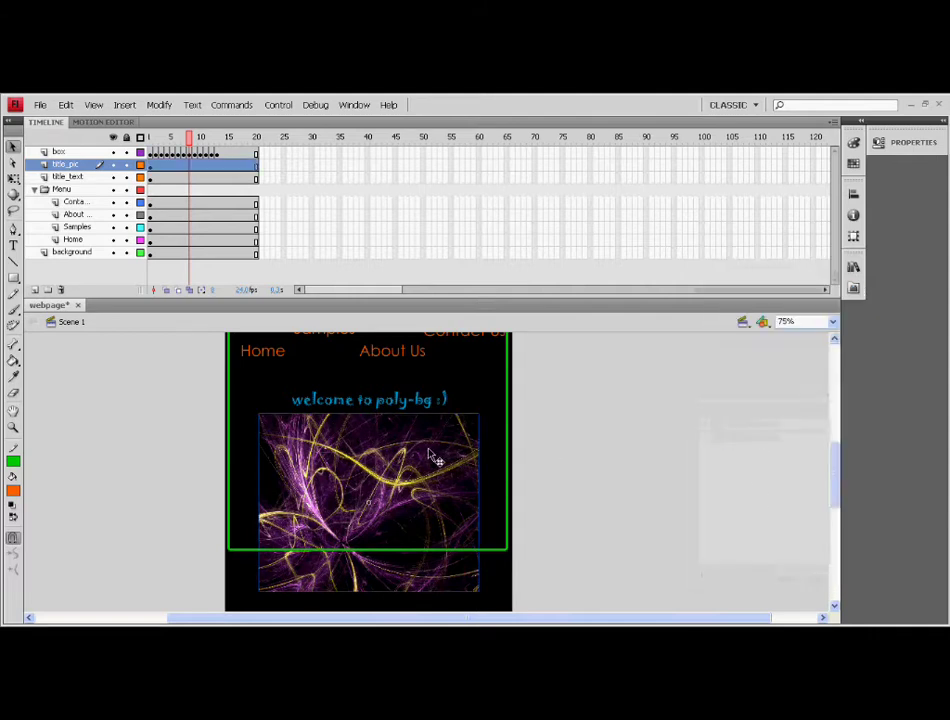
{"action": "left_click", "coordinate": [853, 289]}
{"action": "double_click", "coordinate": [734, 430]}
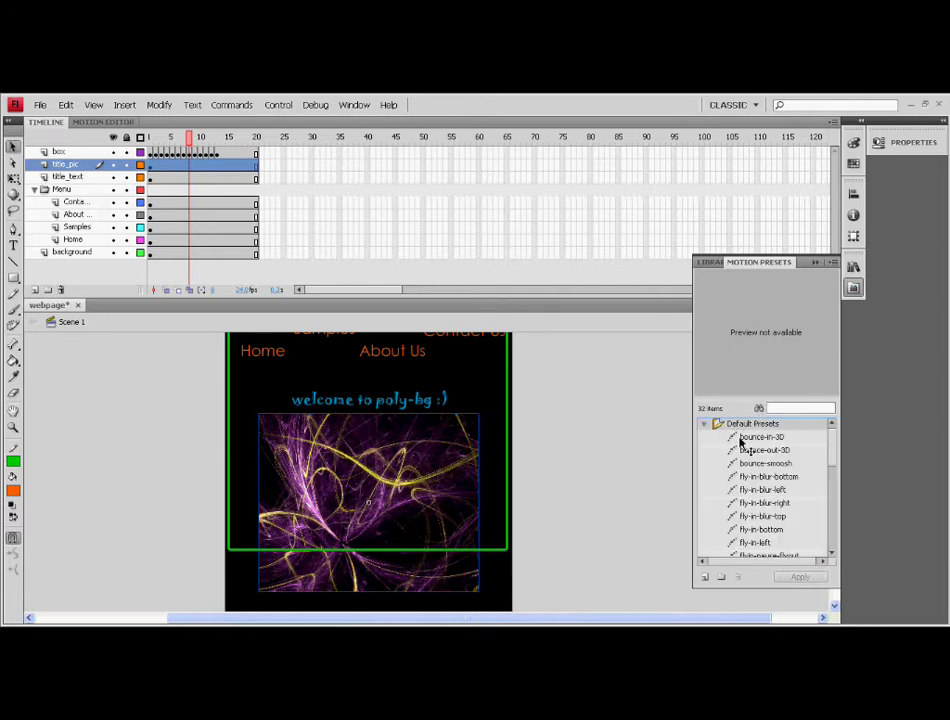
{"action": "left_click", "coordinate": [750, 438]}
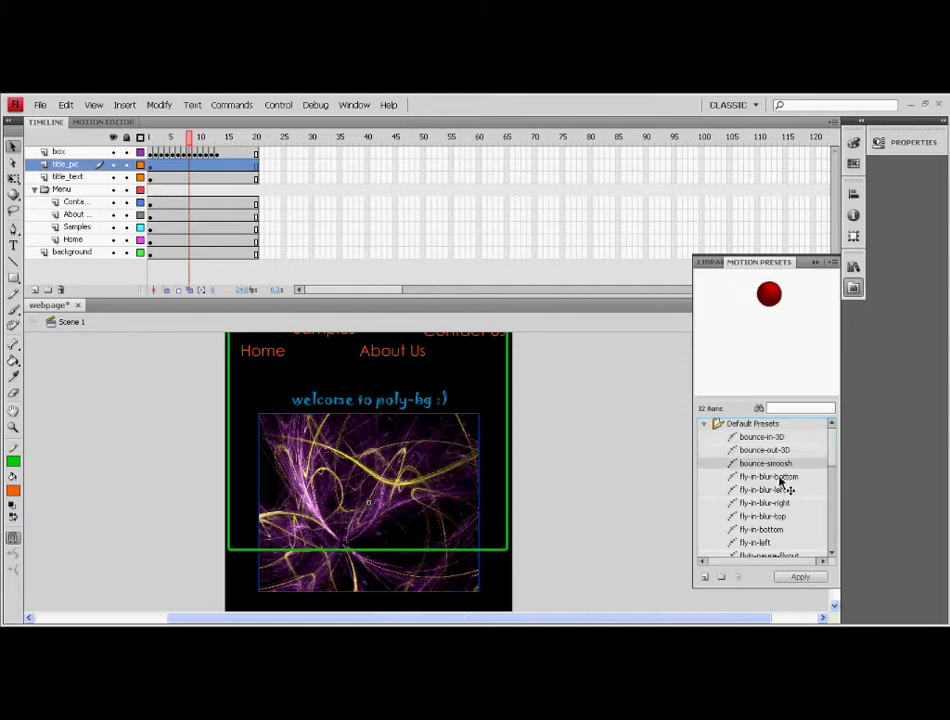
{"action": "left_click", "coordinate": [781, 478]}
{"action": "scroll", "coordinate": [790, 485], "scroll_direction": "down", "scroll_amount": 1}
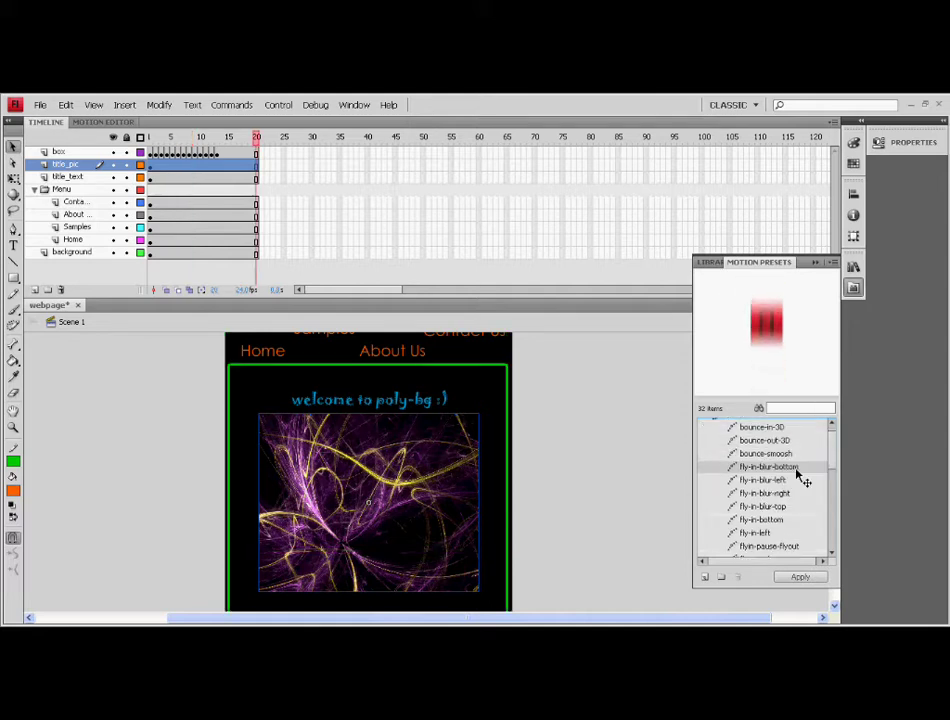
{"action": "left_click", "coordinate": [801, 577]}
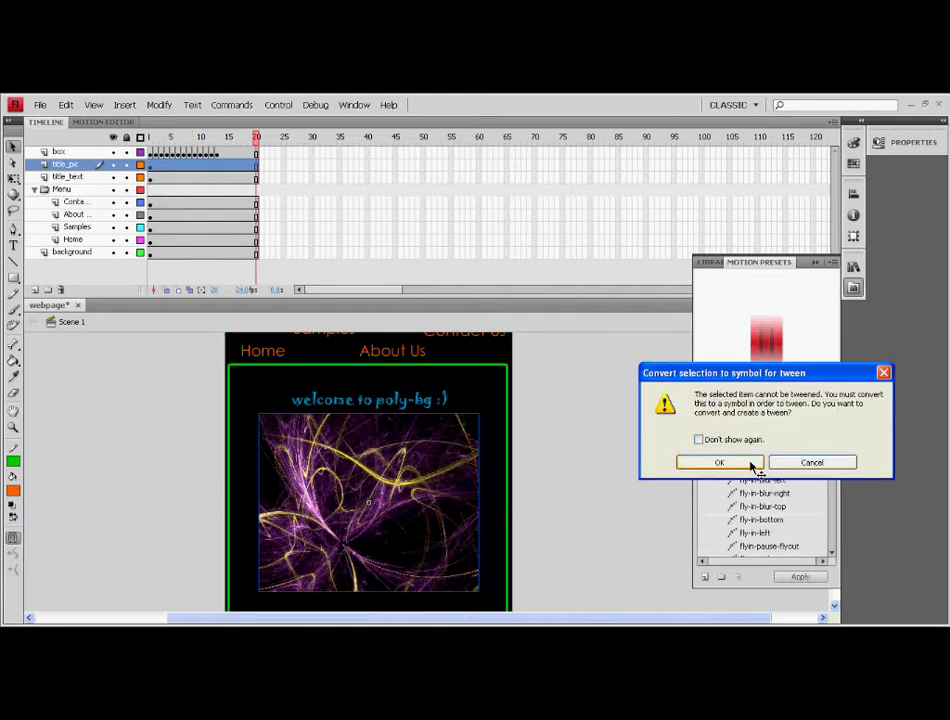
{"action": "left_click", "coordinate": [712, 461]}
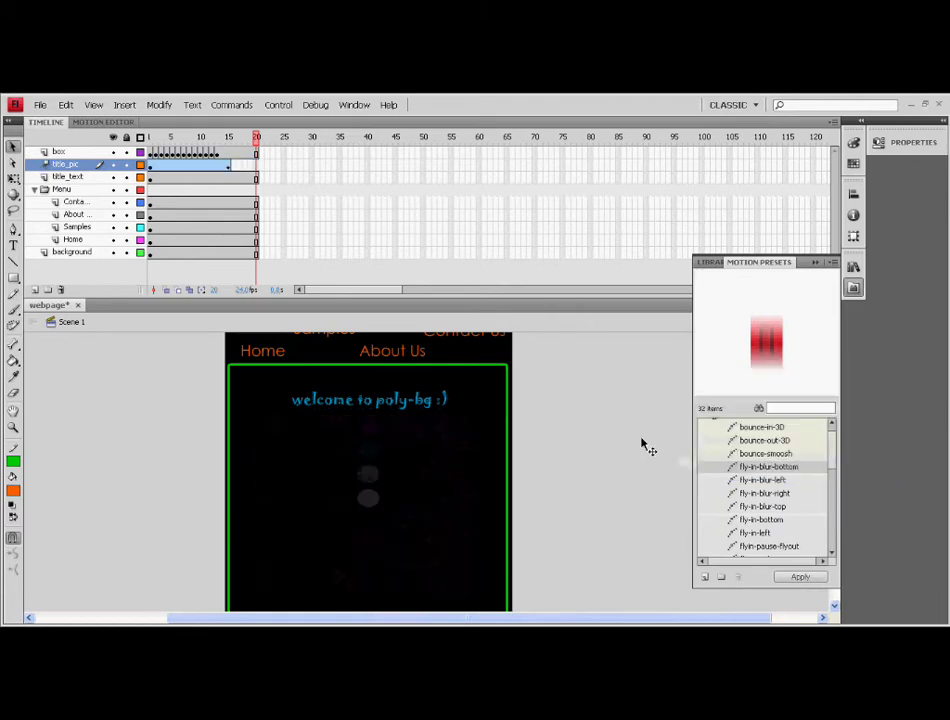
- Move the title picture's motion path down so that the picture ends below the welcome text at frame 15, and test the movie
{"action": "left_click_drag", "start_coordinate": [257, 139], "coordinate": [201, 176]}
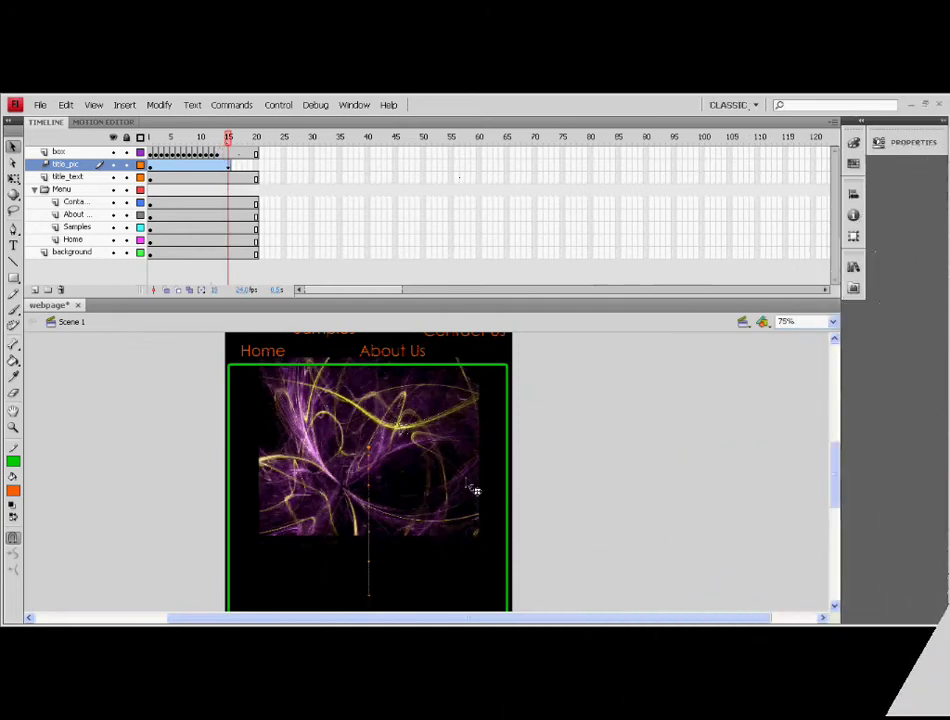
{"action": "scroll", "coordinate": [475, 491], "scroll_direction": "down", "scroll_amount": 3}
{"action": "left_click_drag", "start_coordinate": [370, 386], "coordinate": [369, 448]}
{"action": "left_click", "coordinate": [377, 450]}
{"action": "left_click_drag", "start_coordinate": [371, 447], "coordinate": [372, 448]}
{"action": "left_click", "coordinate": [378, 456]}
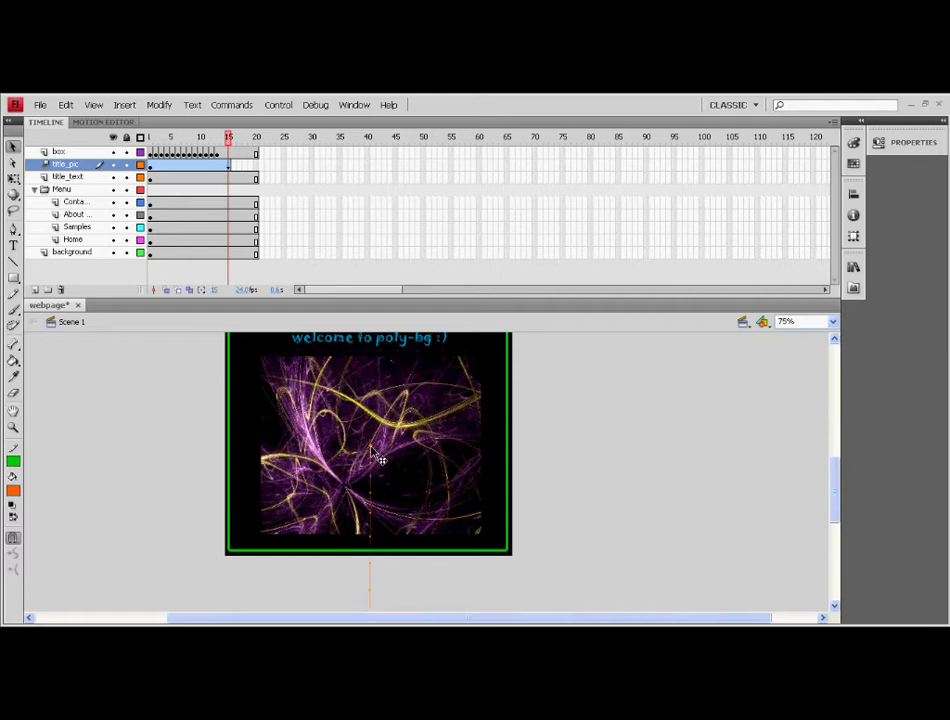
{"action": "left_click", "coordinate": [380, 459]}
{"action": "scroll", "coordinate": [610, 490], "scroll_direction": "down", "scroll_amount": 4}
{"action": "scroll", "coordinate": [610, 485], "scroll_direction": "up", "scroll_amount": 5}
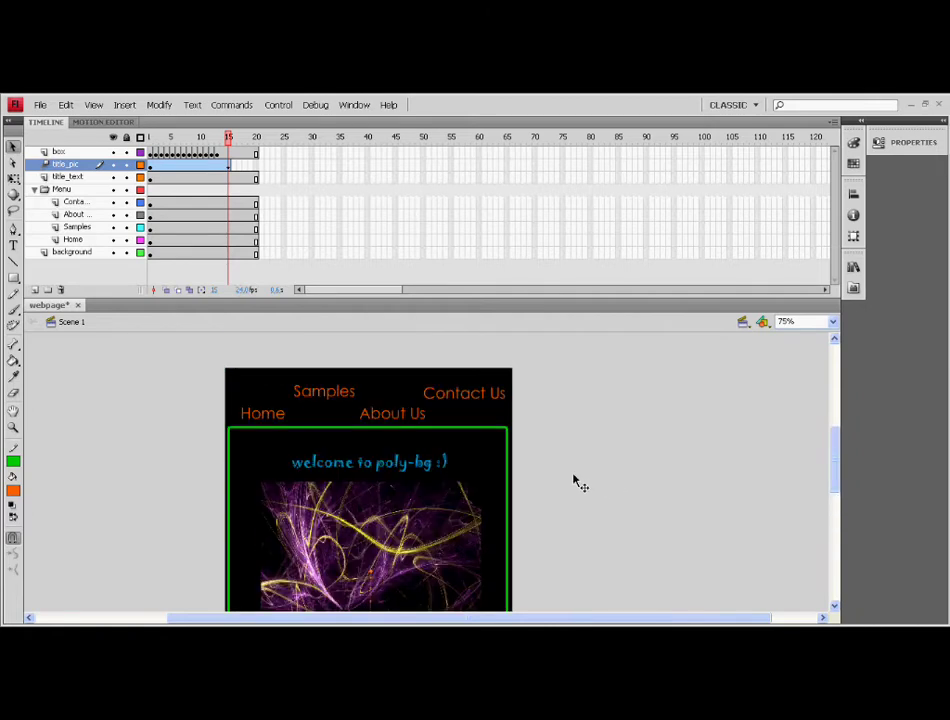
{"action": "scroll", "coordinate": [598, 502], "scroll_direction": "down", "scroll_amount": 1}
{"action": "key", "text": "ctrl+Return"}
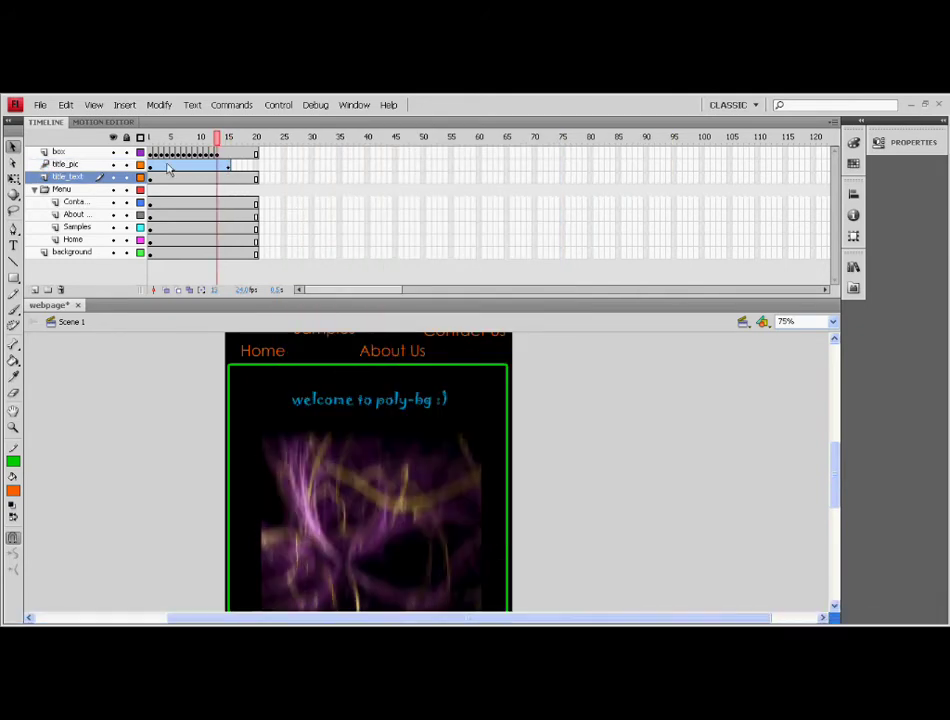
- Move the title_pic layer's tween span along the timeline so that it starts at frame 15
{"action": "left_click", "coordinate": [170, 169]}
{"action": "left_click", "coordinate": [172, 164]}
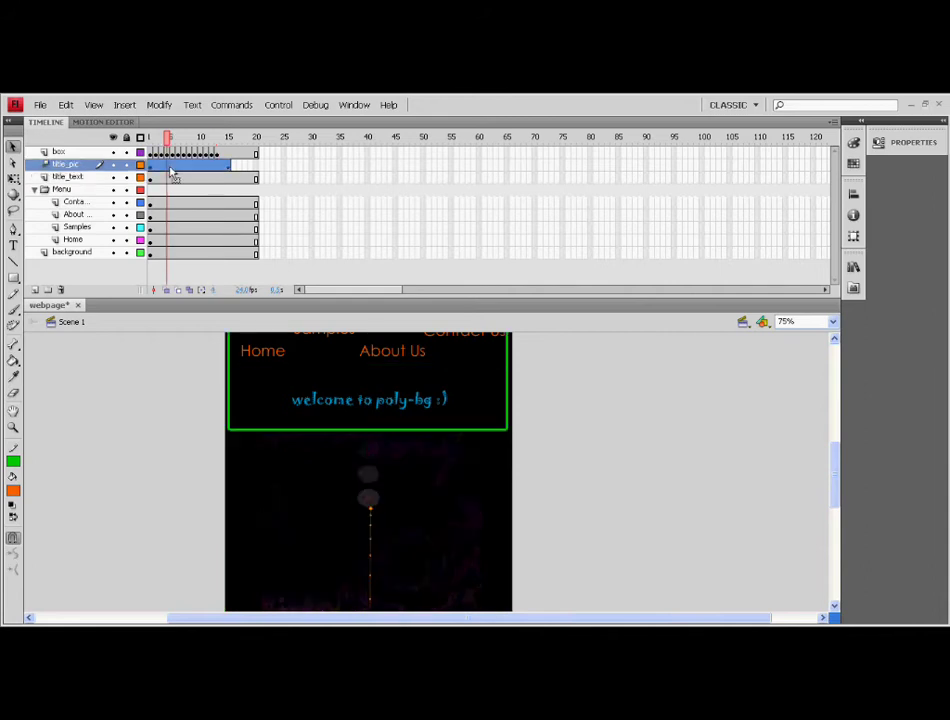
{"action": "left_click_drag", "start_coordinate": [175, 165], "coordinate": [233, 172]}
- Extend the box, title_text and background layers to frame 29
{"action": "left_click", "coordinate": [306, 153]}
{"action": "key", "text": "F5"}
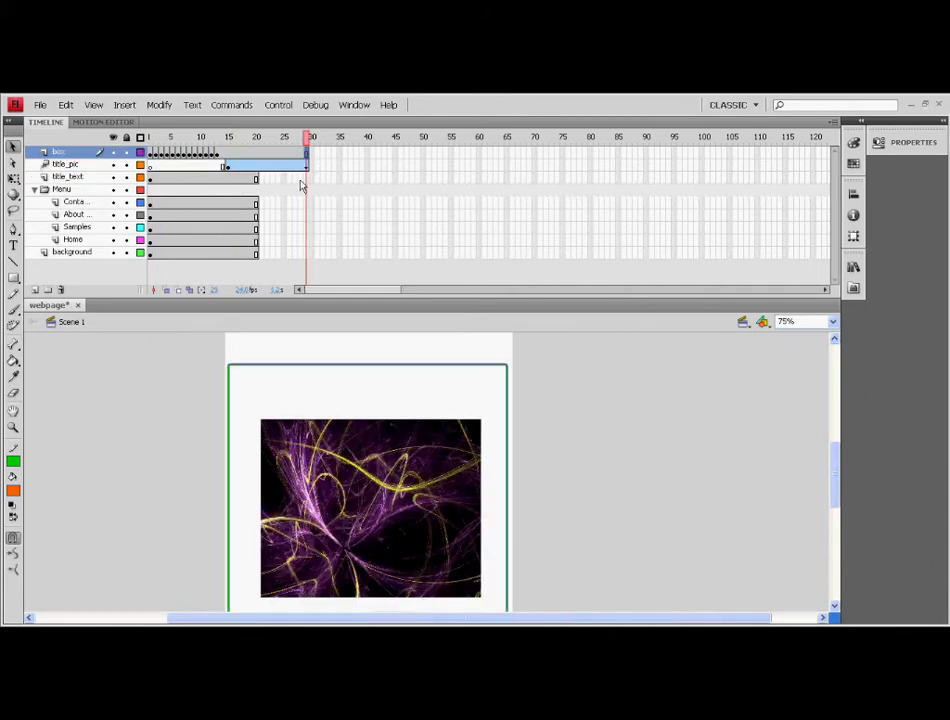
{"action": "left_click", "coordinate": [308, 180]}
{"action": "key", "text": "F5"}
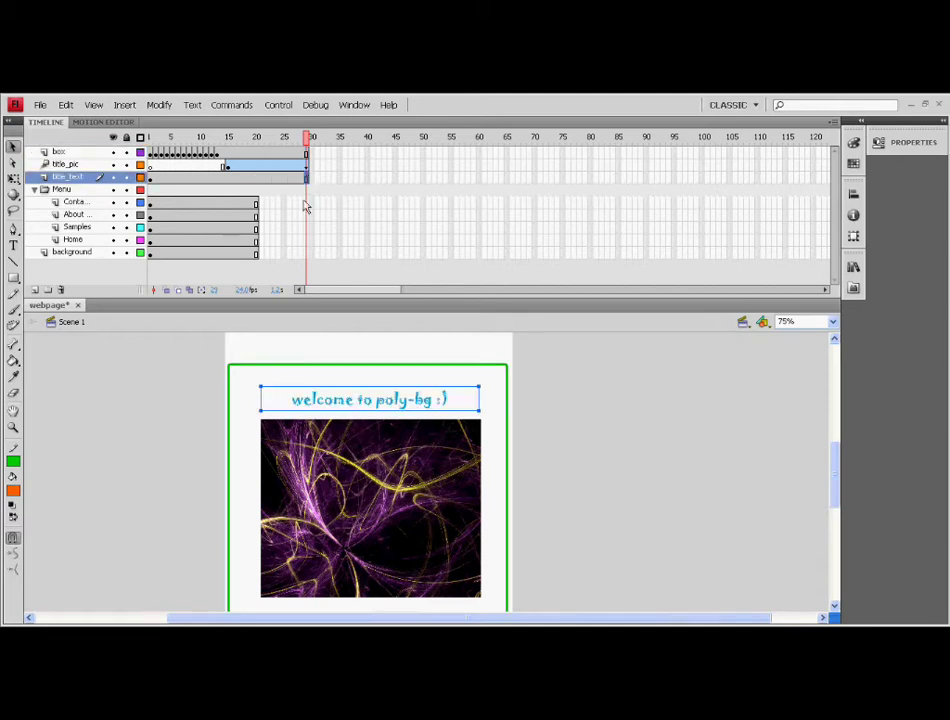
{"action": "left_click", "coordinate": [307, 253]}
{"action": "key", "text": "F5"}
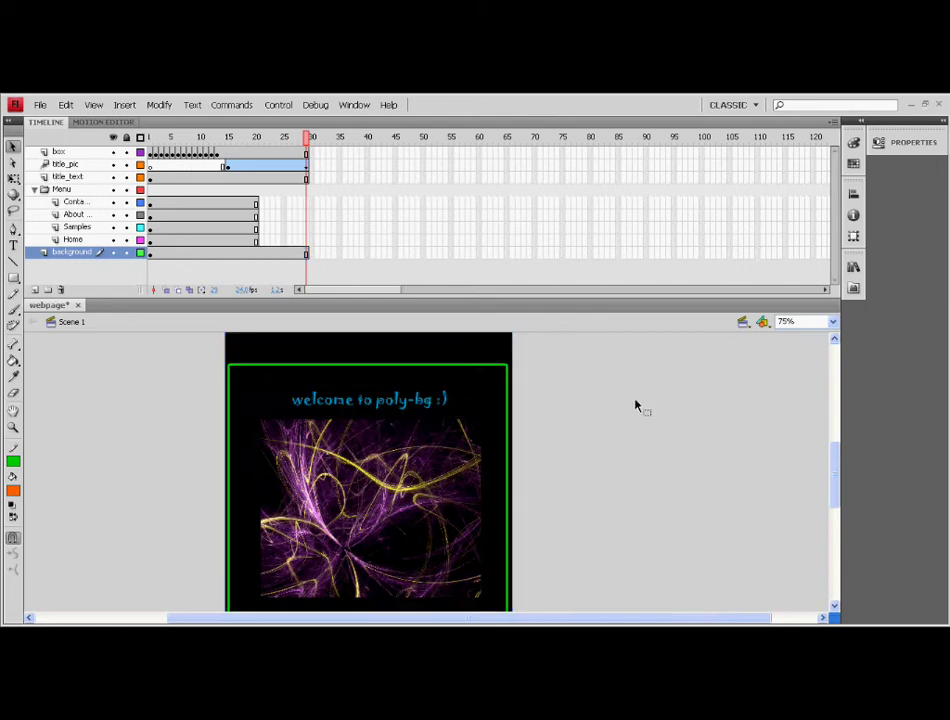
- Copy the title picture from the end of its tween at frame 29
{"action": "left_click", "coordinate": [280, 167]}
{"action": "left_click_drag", "start_coordinate": [281, 148], "coordinate": [310, 148]}
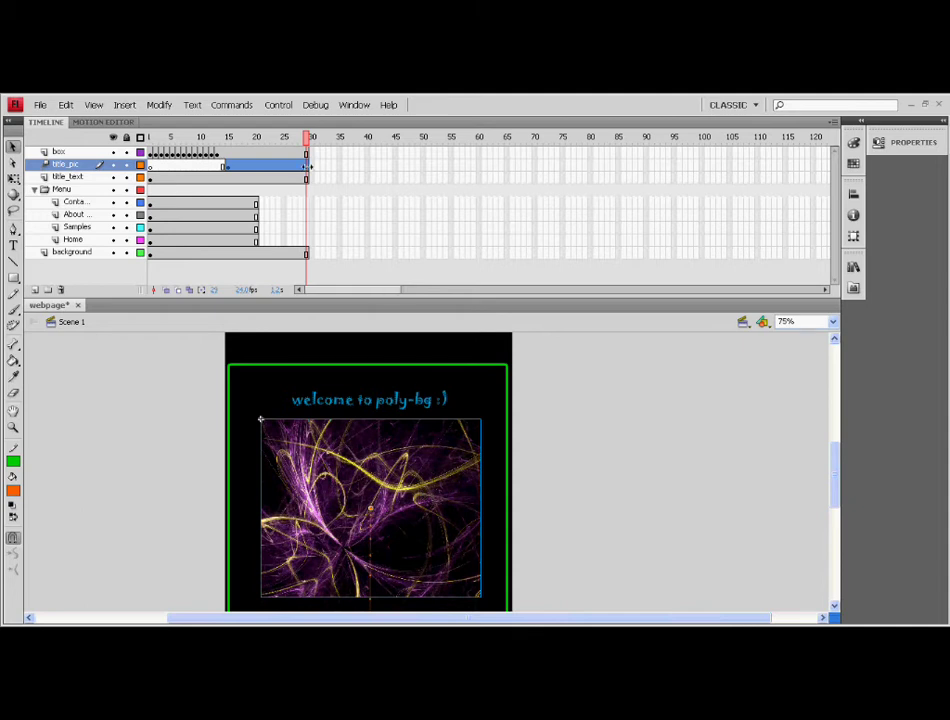
- Try to paste the copied title picture on the title_pic layer, replacing the existing tween target
{"action": "left_click", "coordinate": [312, 166]}
{"action": "key", "text": "ctrl+v"}
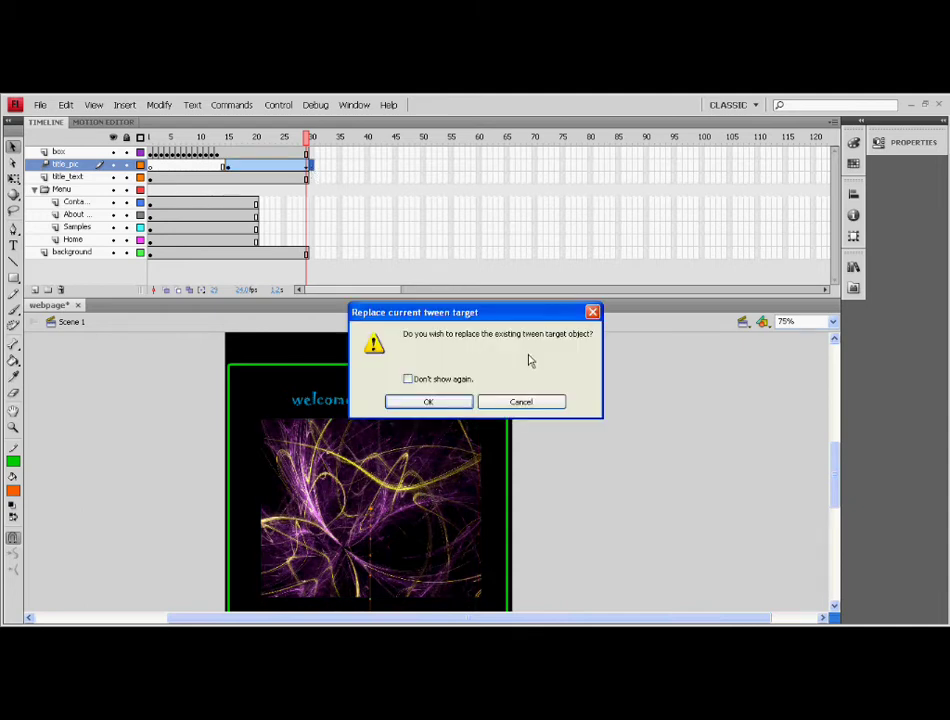
{"action": "left_click", "coordinate": [449, 403]}
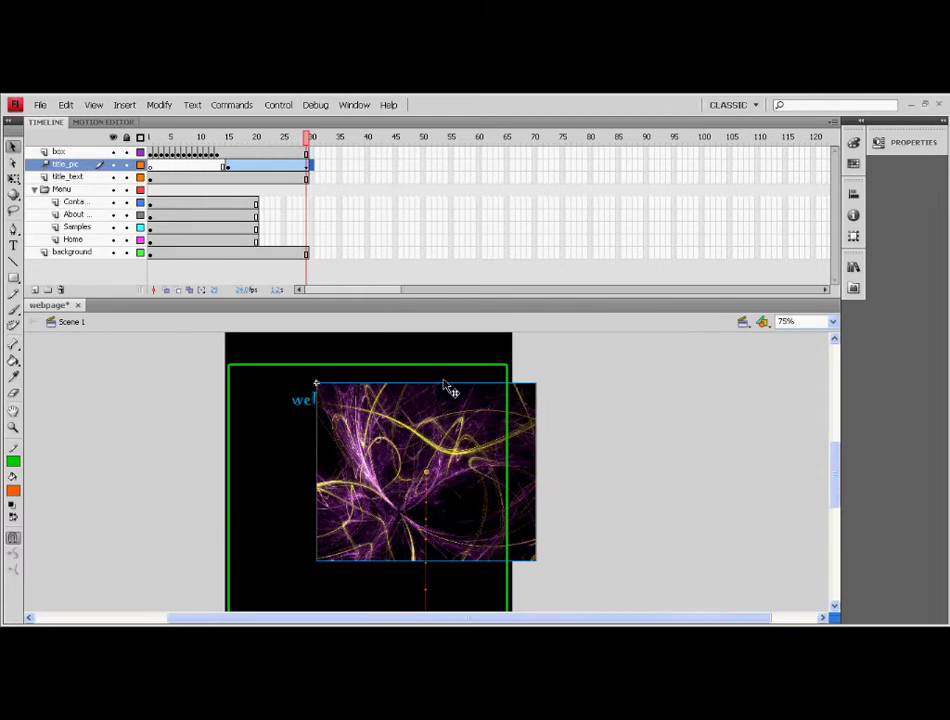
{"action": "right_click", "coordinate": [630, 434]}
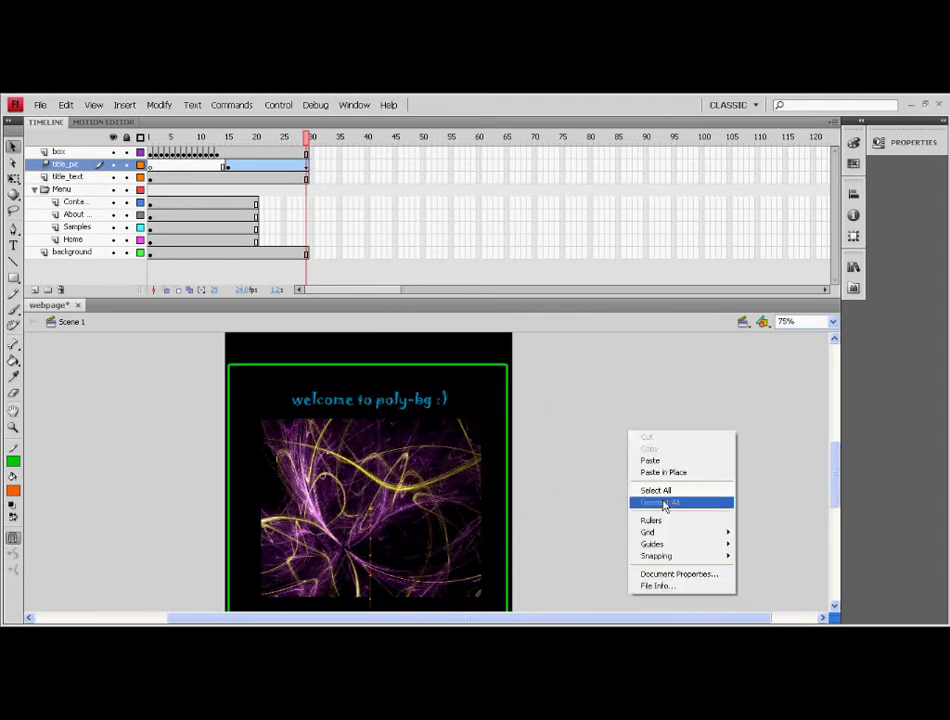
- Paste the copied title picture in place on frame 30 of the title_pic layer
{"action": "left_click", "coordinate": [316, 166]}
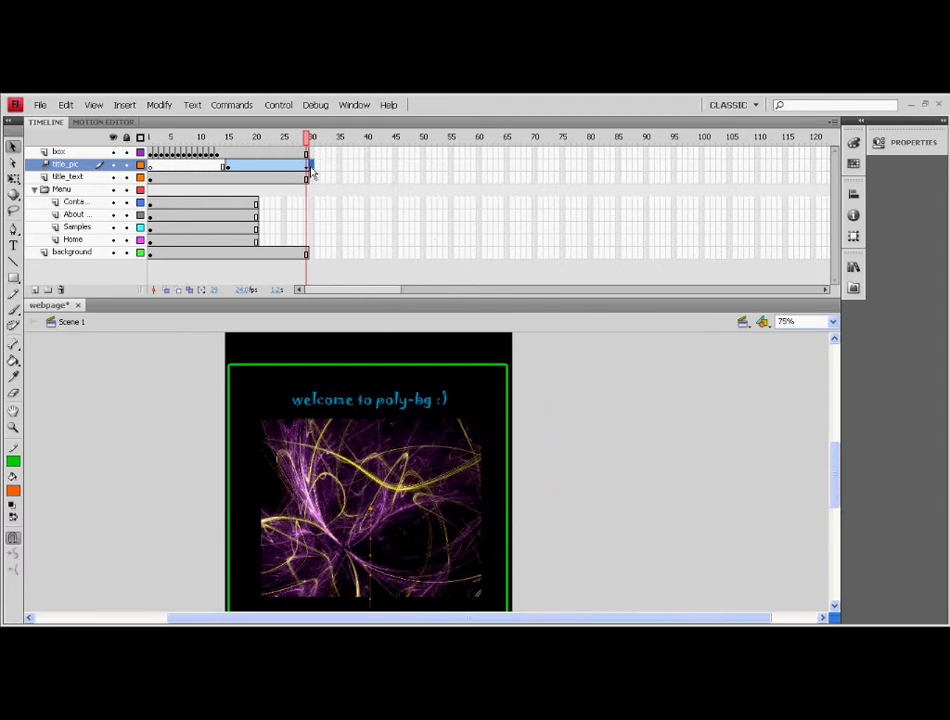
{"action": "right_click", "coordinate": [579, 394]}
{"action": "left_click", "coordinate": [640, 437]}
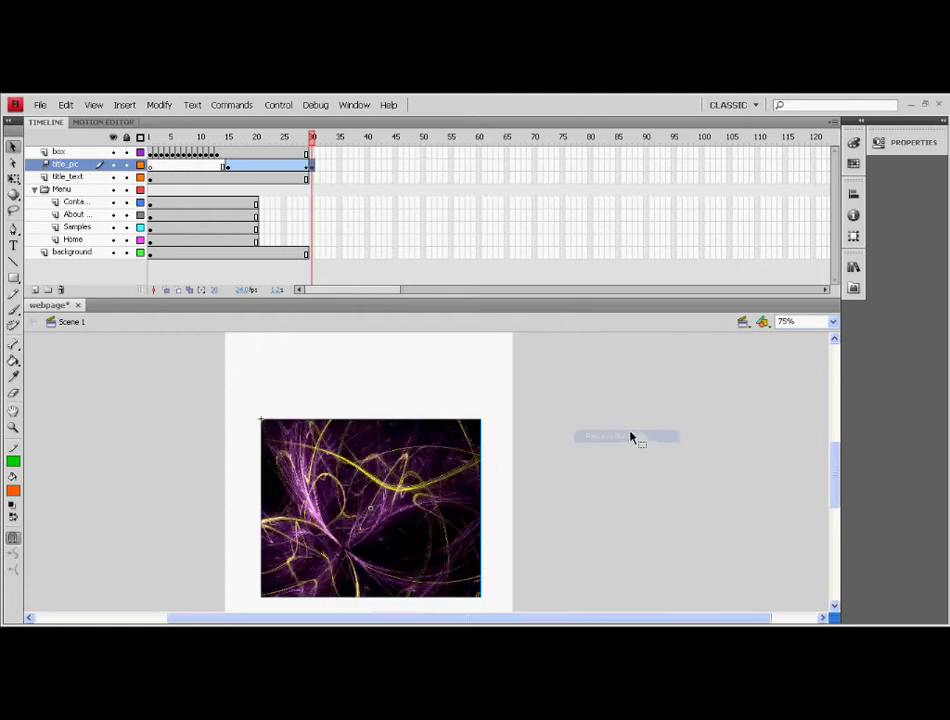
- Extend the box, background and title_text layers to frame 30
{"action": "left_click", "coordinate": [311, 154]}
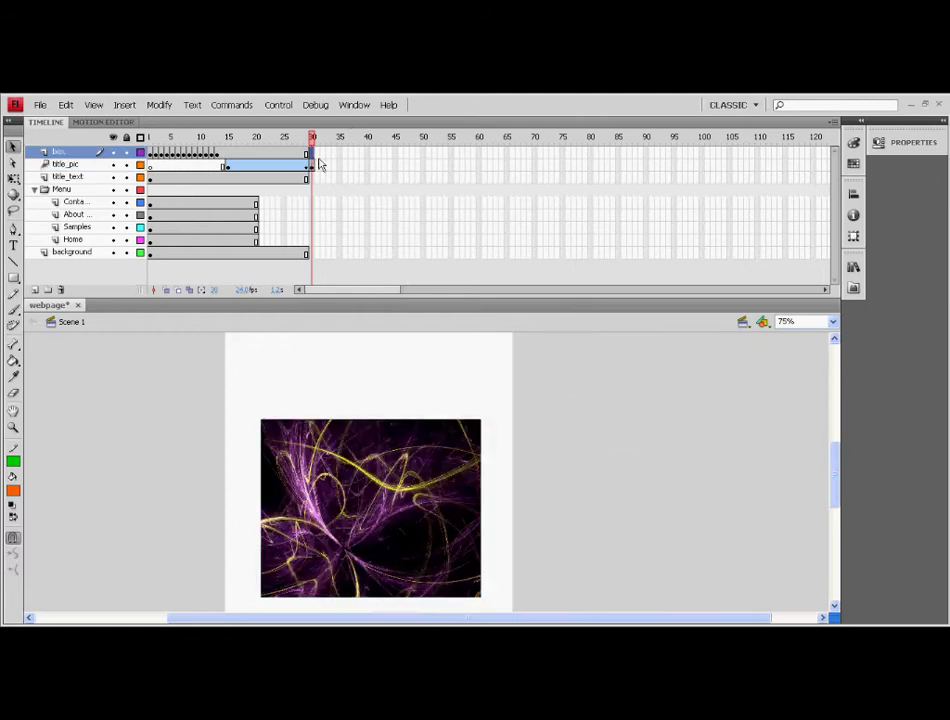
{"action": "left_click", "coordinate": [311, 253]}
{"action": "key", "text": "F5"}
{"action": "left_click", "coordinate": [311, 177]}
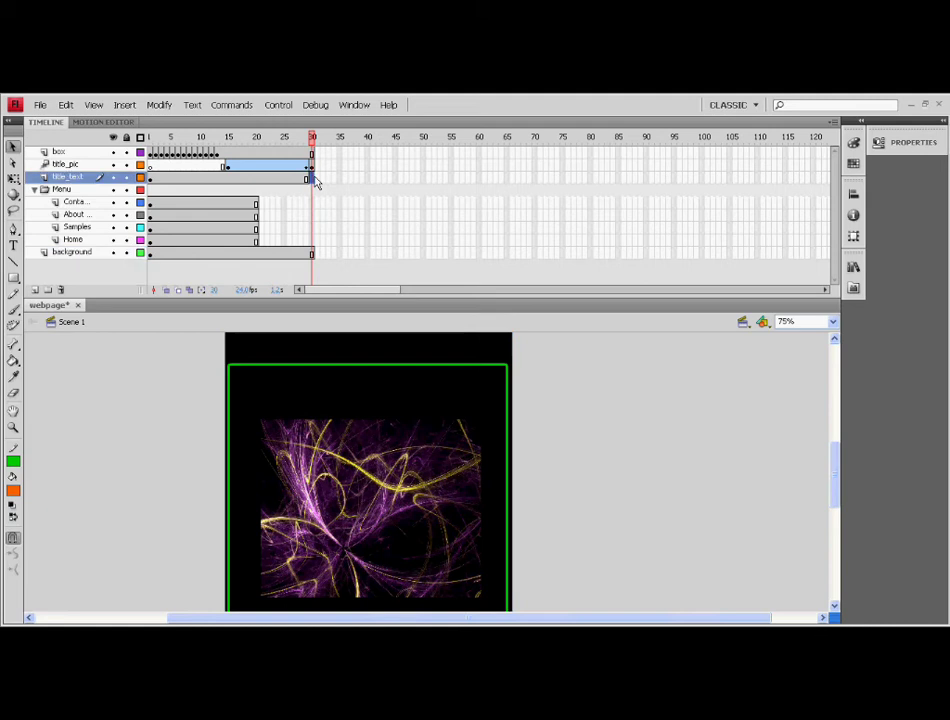
{"action": "key", "text": "F5"}
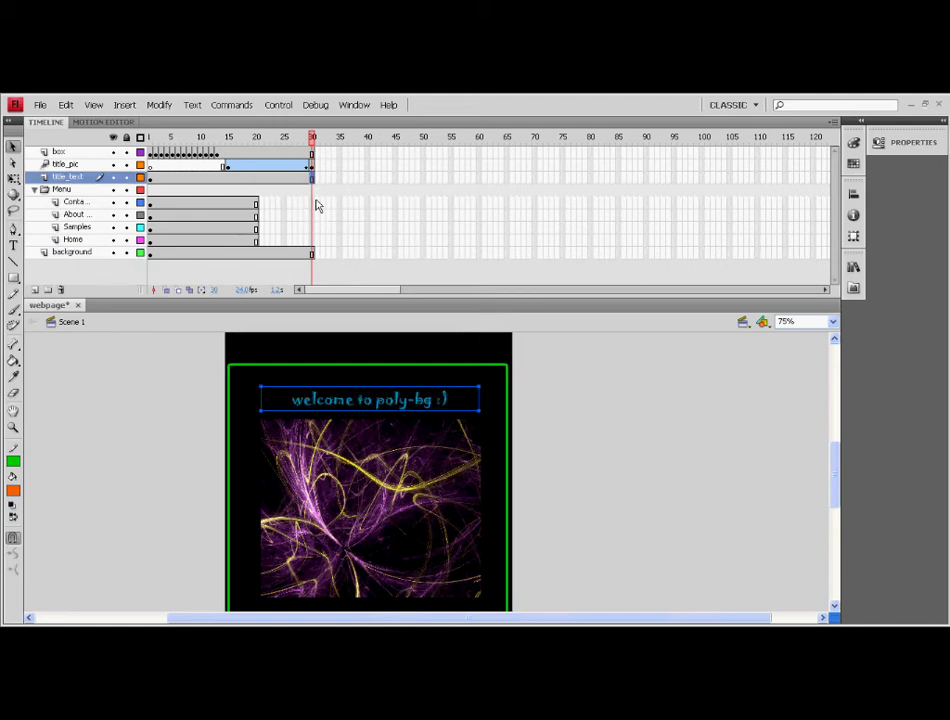
- Move all frames of the title_text layer along the timeline so that the text starts at frame 31
{"action": "left_click", "coordinate": [204, 185]}
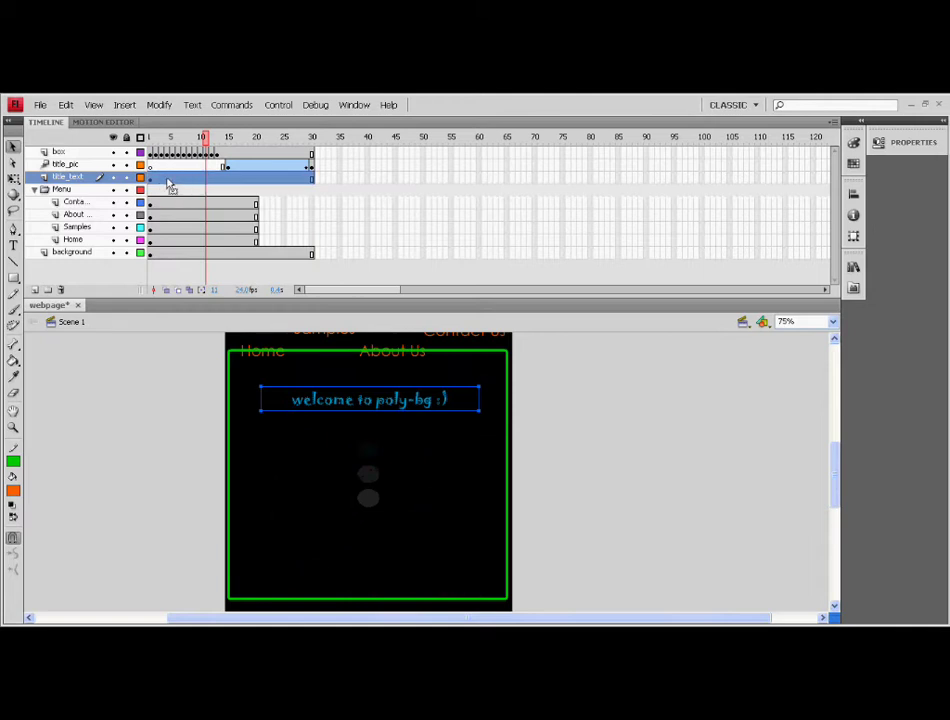
{"action": "left_click_drag", "start_coordinate": [170, 185], "coordinate": [338, 187]}
{"action": "left_click", "coordinate": [335, 187]}
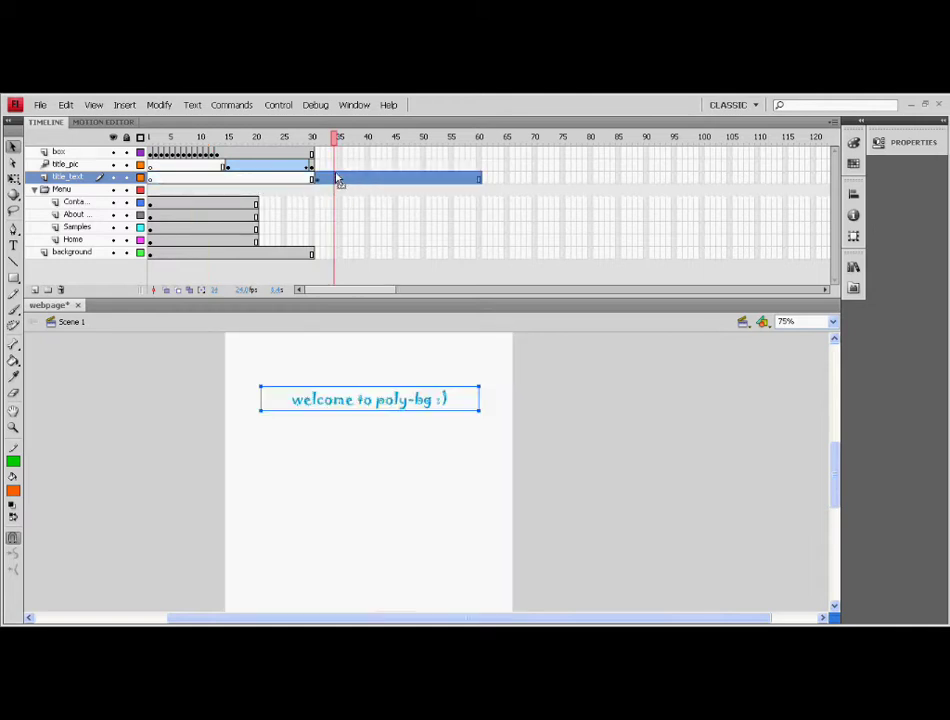
{"action": "left_click", "coordinate": [418, 229]}
- Insert a keyframe at frame 40 of the title_text layer and remove the frames after it
{"action": "left_click", "coordinate": [367, 181]}
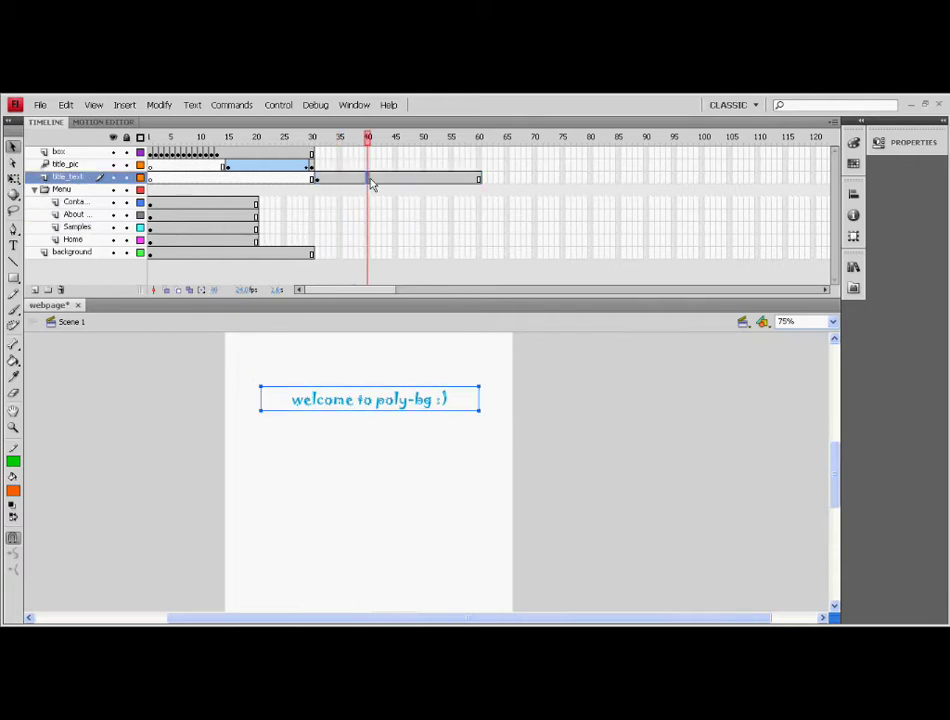
{"action": "key", "text": "F6"}
{"action": "left_click_drag", "start_coordinate": [376, 181], "coordinate": [472, 183]}
{"action": "right_click", "coordinate": [469, 184]}
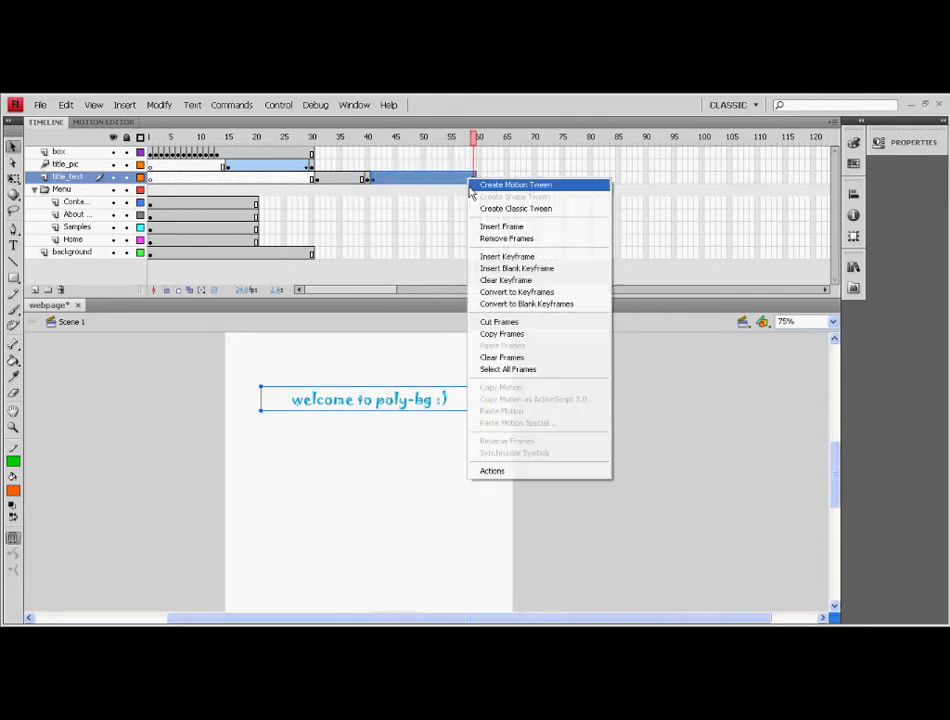
{"action": "left_click", "coordinate": [506, 238]}
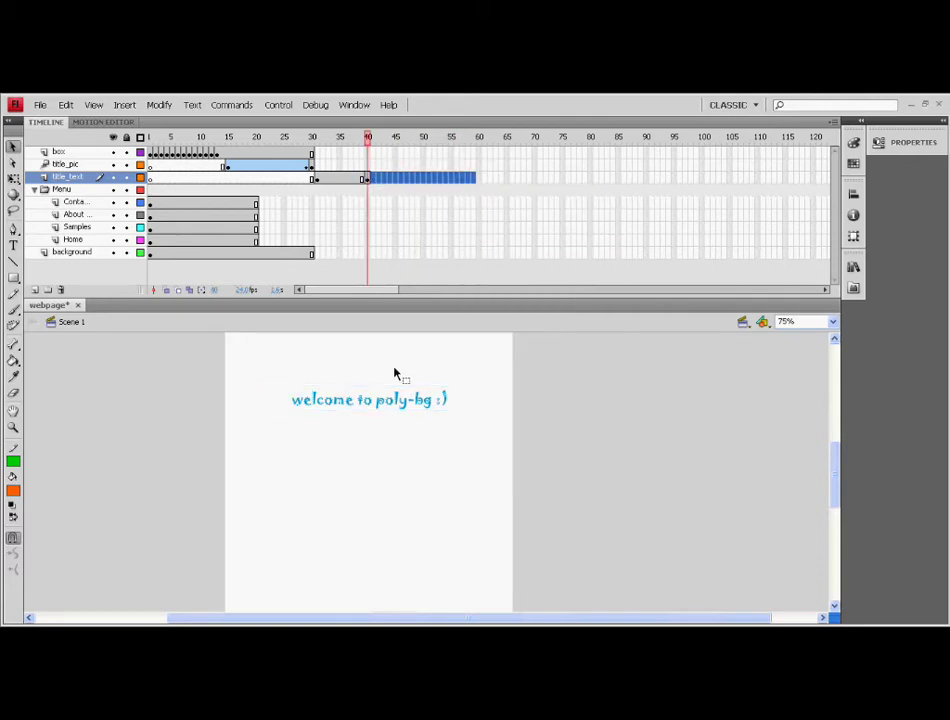
- At frame 31 of title_text, shift the welcome text horizontally to the left until its lettering is off the stage
{"action": "left_click", "coordinate": [399, 400]}
{"action": "left_click", "coordinate": [319, 180]}
{"action": "key", "text": "shift+Left"}
{"action": "key", "text": "shift+Left"}
{"action": "key", "text": "shift+Left"}
{"action": "key", "text": "shift+Left"}
{"action": "key", "text": "shift+Left"}
{"action": "key", "text": "shift+Left"}
{"action": "key", "text": "shift+Left"}
{"action": "key", "text": "shift+Left"}
{"action": "key", "text": "shift+Left"}
{"action": "key", "text": "shift+Left"}
{"action": "key", "text": "shift+Left"}
{"action": "key", "text": "shift+Left"}
{"action": "key", "text": "shift+Left"}
{"action": "key", "text": "shift+Left"}
{"action": "key", "text": "shift+Left"}
{"action": "key", "text": "shift+Left"}
{"action": "key", "text": "shift+Left"}
{"action": "key", "text": "shift+Left"}
{"action": "key", "text": "shift+Left"}
{"action": "key", "text": "shift+Left"}
{"action": "key", "text": "shift+Left"}
{"action": "key", "text": "shift+Left"}
{"action": "key", "text": "shift+Left"}
{"action": "key", "text": "shift+Left"}
{"action": "key", "text": "shift+Left"}
{"action": "key", "text": "shift+Left"}
{"action": "key", "text": "shift+Left"}
{"action": "key", "text": "shift+Left"}
{"action": "key", "text": "shift+Left"}
{"action": "key", "text": "shift+Left"}
{"action": "key", "text": "shift+Left"}
{"action": "key", "text": "shift+Left"}
{"action": "key", "text": "shift+Left"}
{"action": "key", "text": "shift+Left"}
{"action": "key", "text": "shift+Left"}
{"action": "key", "text": "shift+Left"}
{"action": "key", "text": "shift+Left"}
{"action": "key", "text": "shift+Right"}
{"action": "key", "text": "shift+Right"}
{"action": "key", "text": "shift+Right"}
{"action": "key", "text": "shift+Right"}
{"action": "key", "text": "shift+Right"}
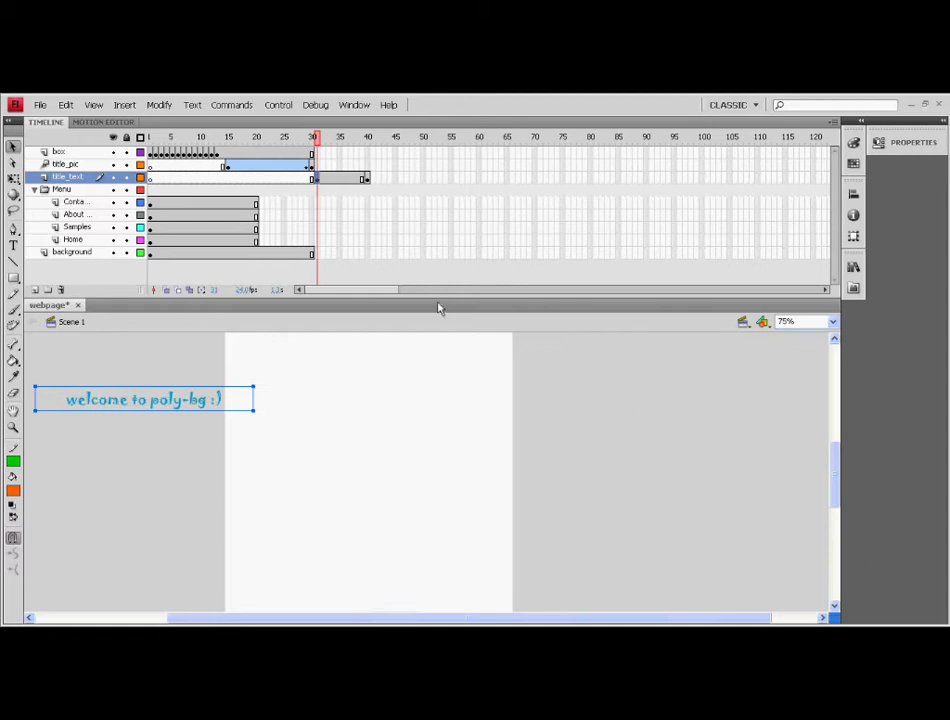
- Create a classic tween between frames 31 and 40 of the title_text layer and scrub through it
{"action": "left_click", "coordinate": [365, 179]}
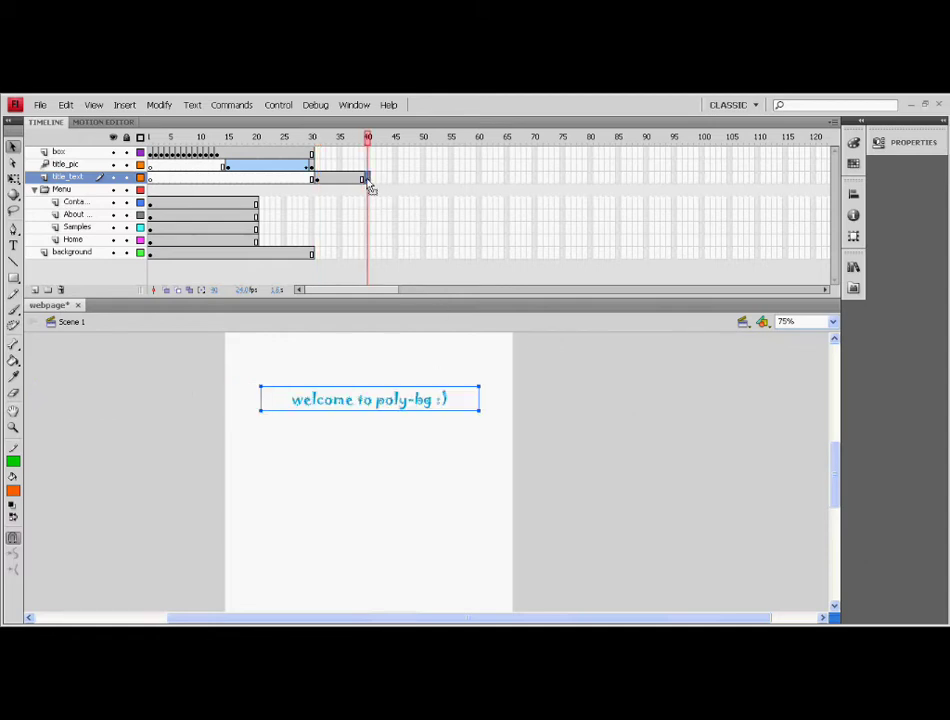
{"action": "right_click", "coordinate": [351, 179]}
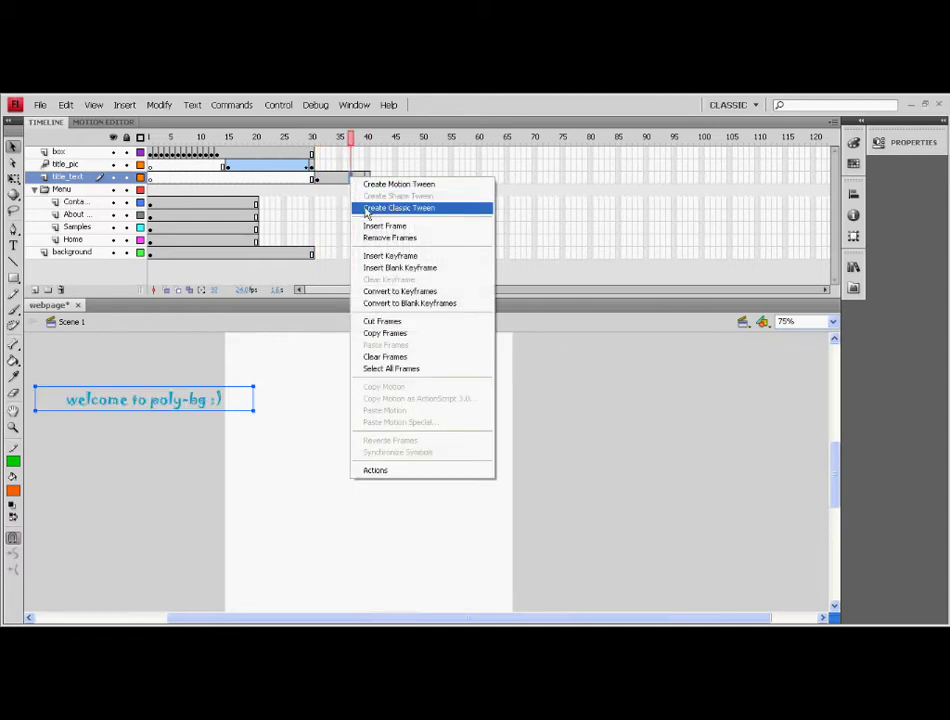
{"action": "left_click", "coordinate": [386, 208]}
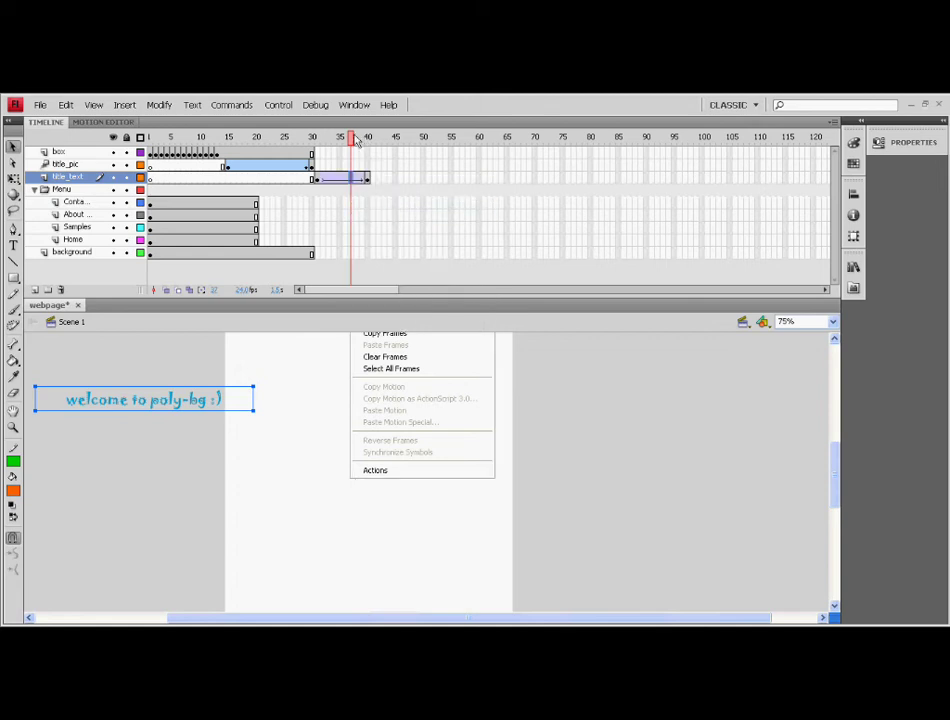
{"action": "left_click_drag", "start_coordinate": [330, 137], "coordinate": [366, 142]}
- Extend the title_pic, box and background layers to frame 40 and test the movie
{"action": "left_click", "coordinate": [369, 165]}
{"action": "key", "text": "F5"}
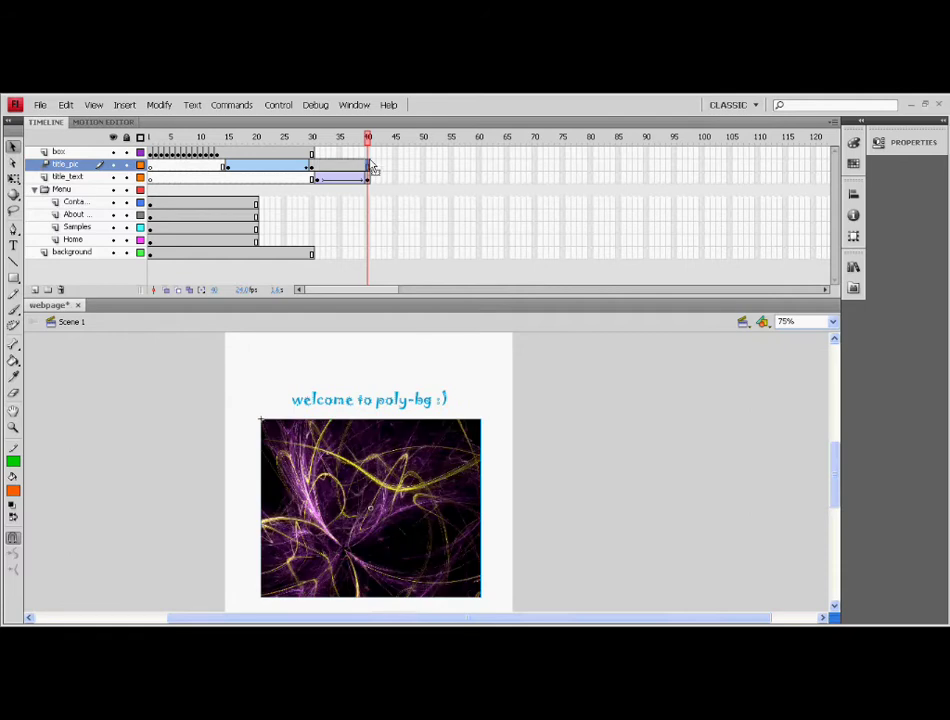
{"action": "left_click", "coordinate": [368, 155]}
{"action": "key", "text": "F5"}
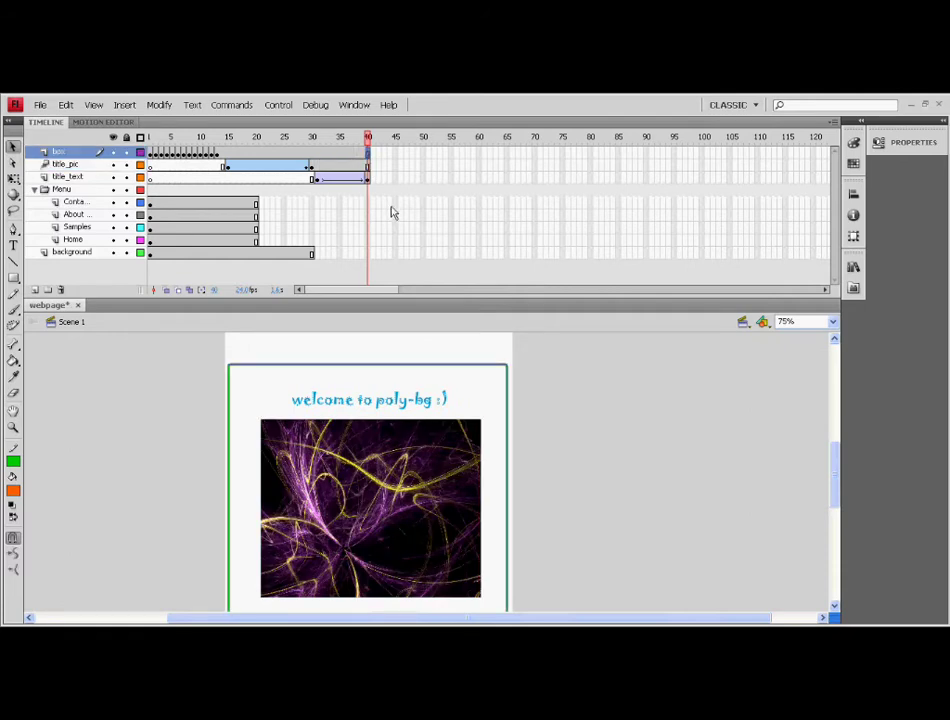
{"action": "left_click", "coordinate": [368, 253]}
{"action": "key", "text": "F5"}
{"action": "key", "text": "ctrl+Return"}
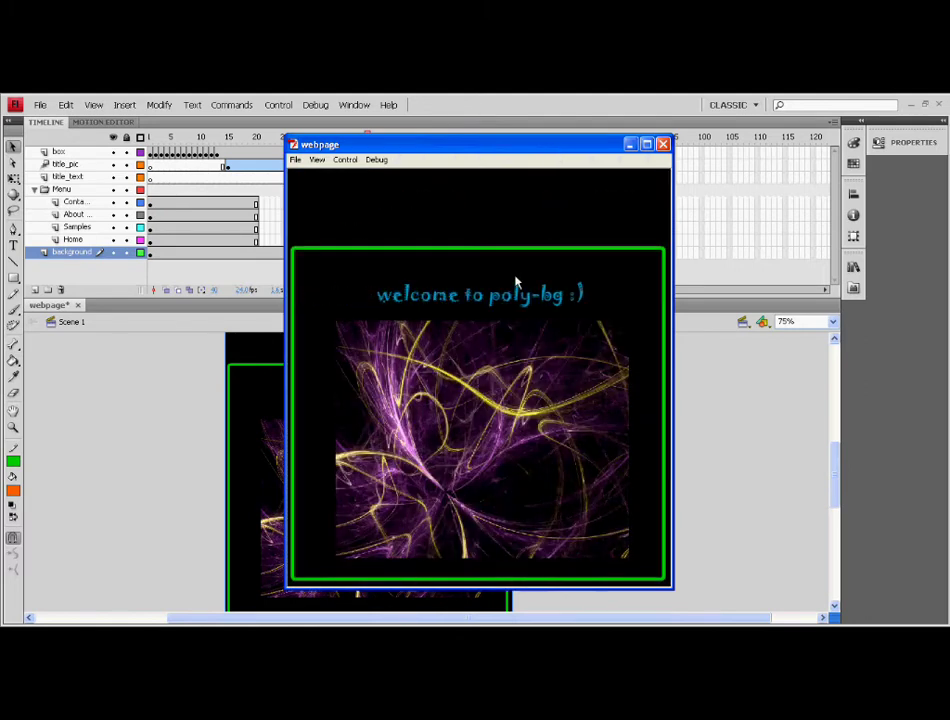
{"action": "left_click", "coordinate": [663, 144]}
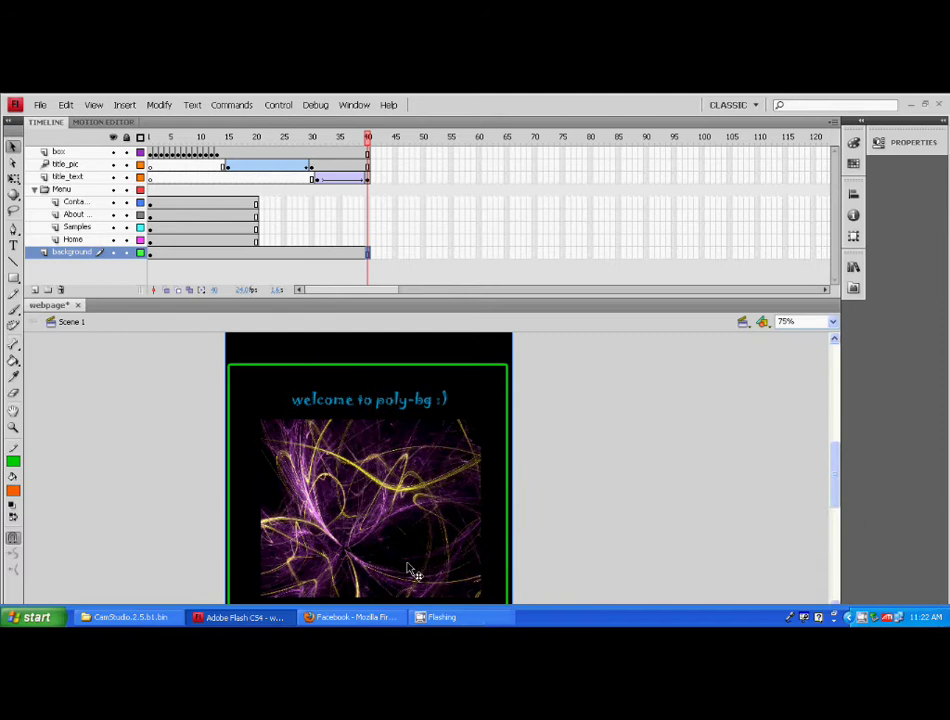
- Move all frames of the Contact Us, About Us, Samples and Home layers along the timeline so that they start at frame 41
{"action": "left_click", "coordinate": [197, 205]}
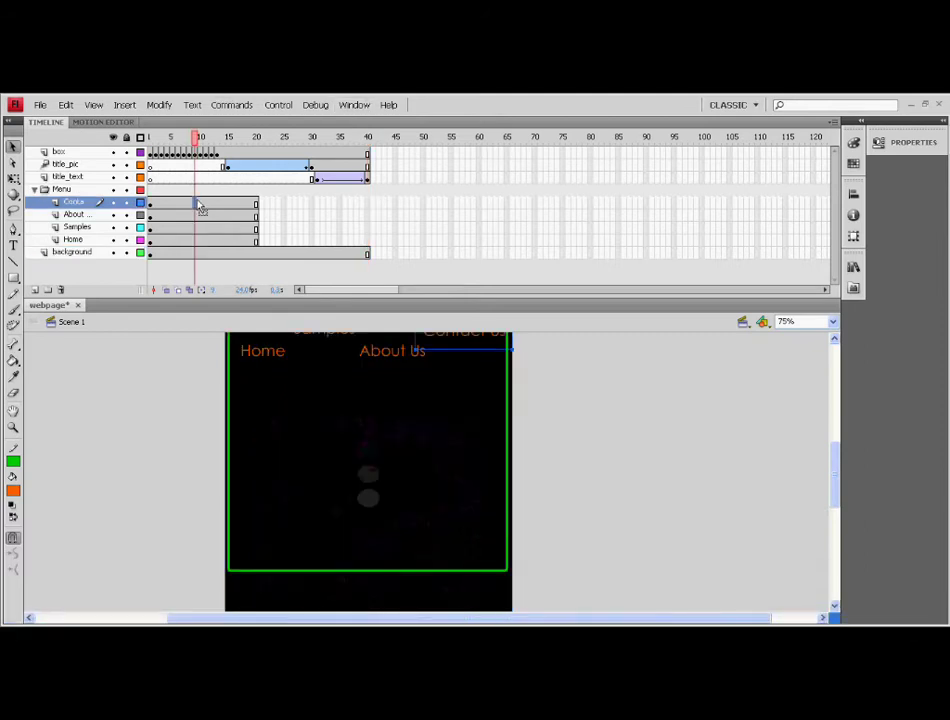
{"action": "double_click", "coordinate": [182, 205]}
{"action": "left_click_drag", "start_coordinate": [182, 205], "coordinate": [404, 213]}
{"action": "double_click", "coordinate": [212, 216]}
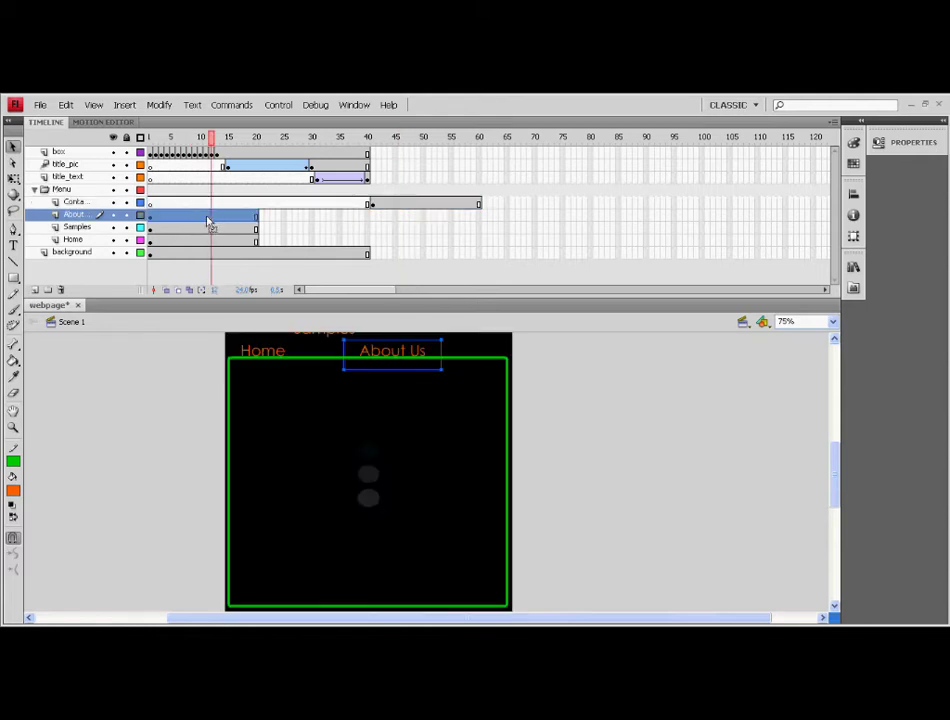
{"action": "left_click_drag", "start_coordinate": [199, 218], "coordinate": [419, 225]}
{"action": "double_click", "coordinate": [205, 229]}
{"action": "left_click_drag", "start_coordinate": [205, 229], "coordinate": [422, 236]}
{"action": "double_click", "coordinate": [232, 240]}
{"action": "left_click_drag", "start_coordinate": [232, 240], "coordinate": [430, 243]}
- Insert keyframes at frame 50 of the four menu layers and remove the frames after them
{"action": "key", "text": "F6"}
{"action": "left_click", "coordinate": [458, 239]}
{"action": "key", "text": "F6"}
{"action": "double_click", "coordinate": [463, 230]}
{"action": "left_click", "coordinate": [457, 242]}
{"action": "left_click_drag", "start_coordinate": [481, 240], "coordinate": [431, 207]}
{"action": "right_click", "coordinate": [431, 207]}
{"action": "left_click", "coordinate": [455, 263]}
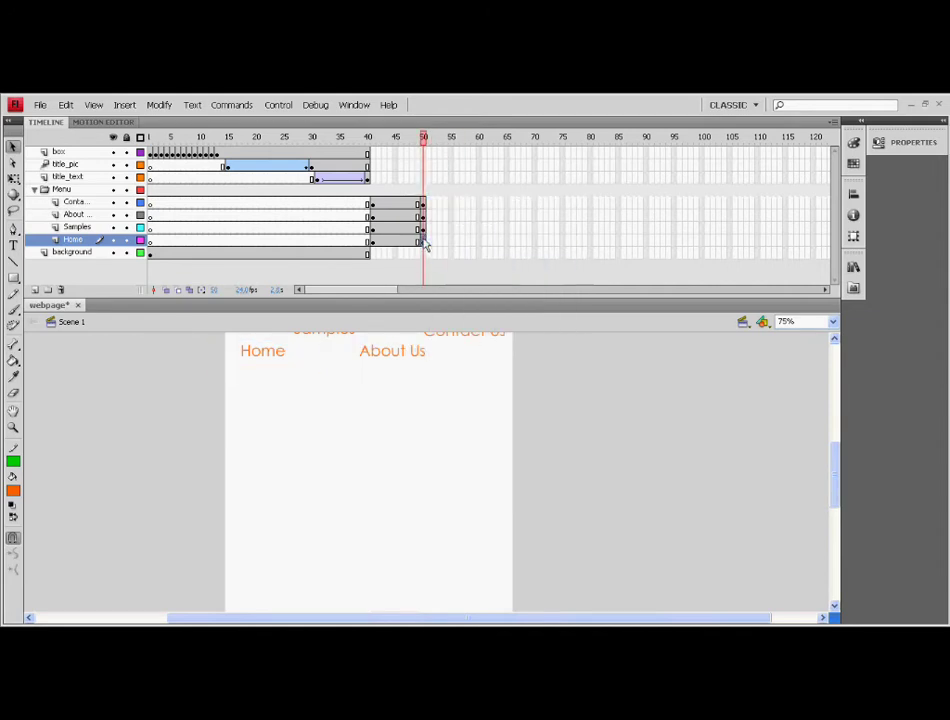
{"action": "scroll", "coordinate": [469, 358], "scroll_direction": "up", "scroll_amount": 1}
{"action": "scroll", "coordinate": [450, 360], "scroll_direction": "down", "scroll_amount": 1}
- At frame 41, shift the Contact Us label horizontally to the right until it is off the stage
{"action": "left_click", "coordinate": [375, 243]}
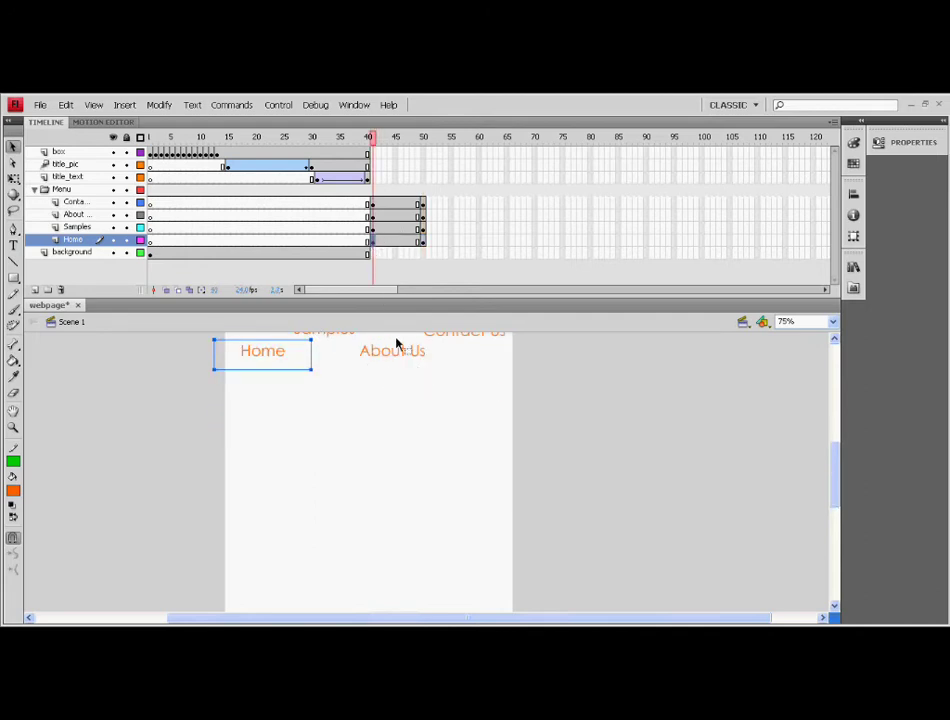
{"action": "left_click", "coordinate": [335, 340]}
{"action": "scroll", "coordinate": [426, 393], "scroll_direction": "up", "scroll_amount": 2}
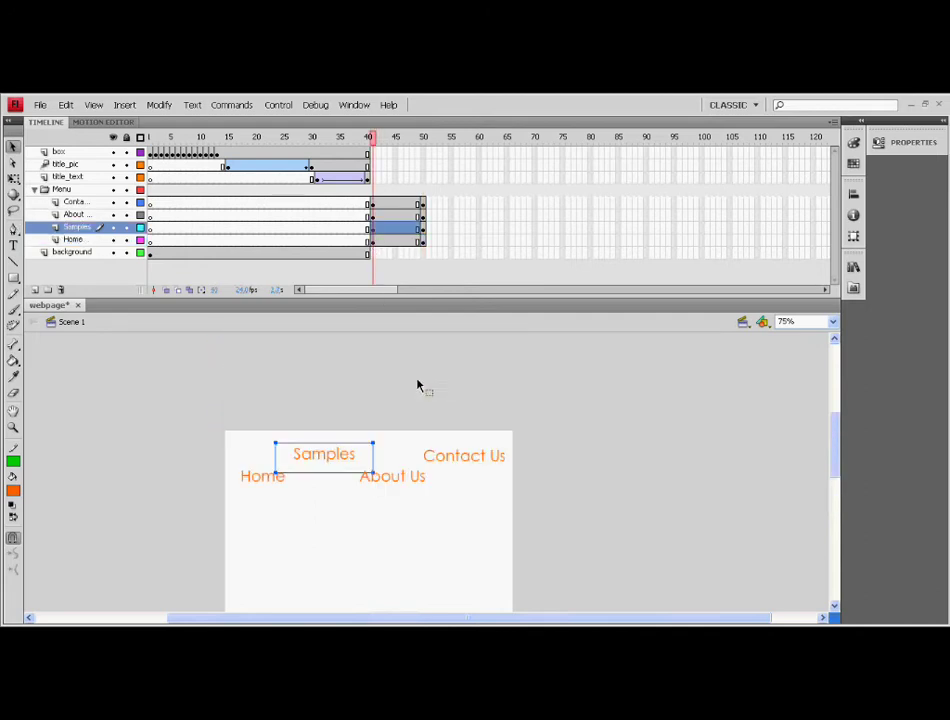
{"action": "left_click_drag", "start_coordinate": [458, 455], "coordinate": [481, 449]}
{"action": "key", "text": "shift+Right"}
{"action": "key", "text": "shift+Right"}
{"action": "key", "text": "shift+Right"}
{"action": "key", "text": "shift+Right"}
{"action": "key", "text": "shift+Right"}
{"action": "key", "text": "shift+Right"}
{"action": "key", "text": "shift+Right"}
{"action": "key", "text": "shift+Right"}
{"action": "key", "text": "shift+Right"}
{"action": "key", "text": "shift+Right"}
{"action": "key", "text": "shift+Right"}
- At frame 41, shift the About Us label horizontally to the right until it is off the stage
{"action": "left_click", "coordinate": [425, 475]}
{"action": "key", "text": "shift+Right"}
{"action": "key", "text": "shift+Right"}
{"action": "key", "text": "shift+Right"}
{"action": "key", "text": "shift+Right"}
{"action": "key", "text": "shift+Right"}
{"action": "key", "text": "shift+Right"}
{"action": "key", "text": "shift+Right"}
{"action": "key", "text": "shift+Right"}
{"action": "key", "text": "shift+Right"}
{"action": "key", "text": "shift+Right"}
{"action": "key", "text": "shift+Right"}
{"action": "key", "text": "shift+Right"}
{"action": "key", "text": "shift+Right"}
{"action": "key", "text": "shift+Right"}
{"action": "key", "text": "shift+Right"}
{"action": "key", "text": "shift+Right"}
{"action": "key", "text": "shift+Right"}
{"action": "key", "text": "shift+Right"}
{"action": "key", "text": "shift+Right"}
{"action": "key", "text": "shift+Right"}
{"action": "key", "text": "shift+Right"}
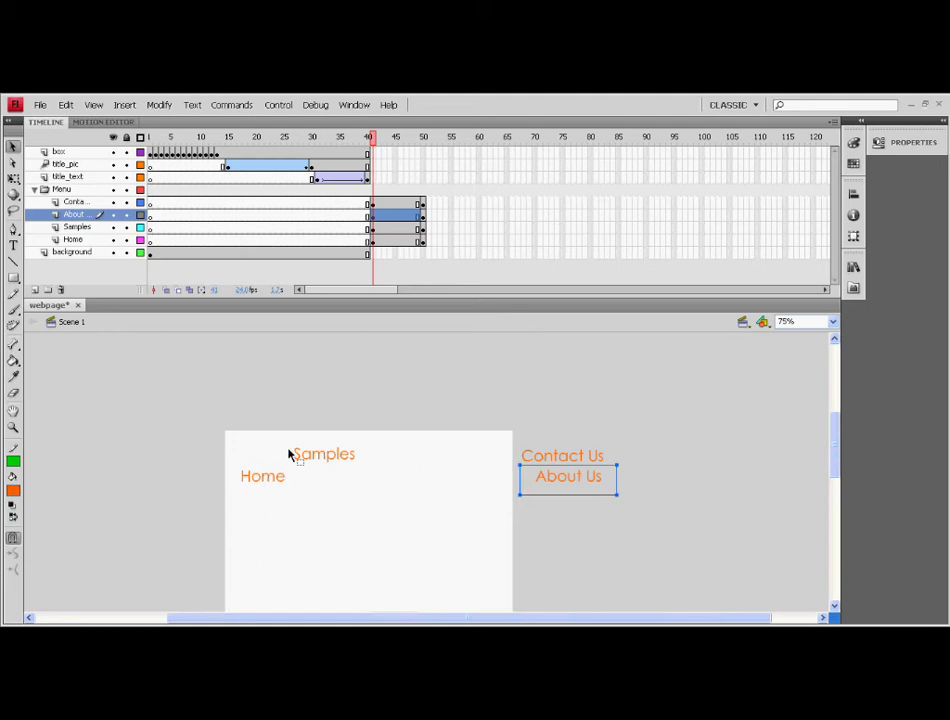
- At frame 41, shift the Samples label horizontally to the right until its lettering is off the stage
{"action": "left_click_drag", "start_coordinate": [325, 455], "coordinate": [338, 456]}
{"action": "key", "text": "shift+Right"}
{"action": "key", "text": "shift+Right"}
{"action": "key", "text": "shift+Right"}
{"action": "key", "text": "shift+Right"}
{"action": "key", "text": "shift+Right"}
{"action": "key", "text": "shift+Right"}
{"action": "key", "text": "shift+Right"}
{"action": "key", "text": "shift+Right"}
{"action": "key", "text": "shift+Right"}
{"action": "key", "text": "shift+Right"}
{"action": "key", "text": "shift+Right"}
{"action": "key", "text": "shift+Right"}
{"action": "key", "text": "shift+Right"}
{"action": "key", "text": "shift+Right"}
{"action": "key", "text": "shift+Right"}
{"action": "key", "text": "shift+Right"}
{"action": "key", "text": "shift+Right"}
{"action": "key", "text": "shift+Right"}
{"action": "key", "text": "shift+Right"}
{"action": "key", "text": "shift+Right"}
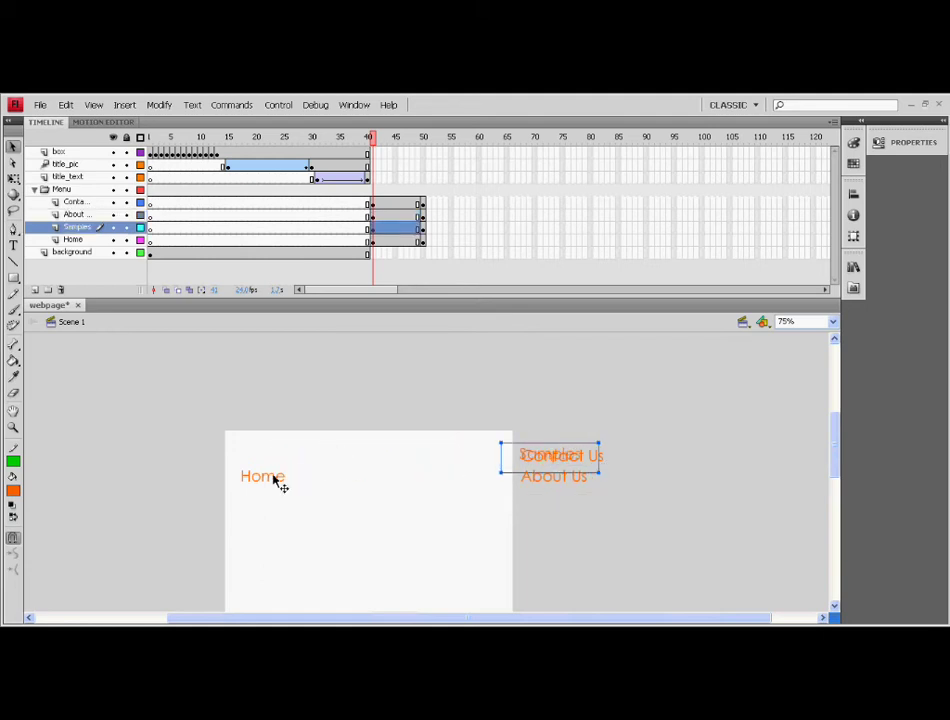
- At frame 41, shift the Home label horizontally to the right until its lettering is off the stage
{"action": "left_click", "coordinate": [276, 481]}
{"action": "key", "text": "shift+Right"}
{"action": "key", "text": "shift+Right"}
{"action": "key", "text": "shift+Right"}
{"action": "key", "text": "shift+Right"}
{"action": "key", "text": "shift+Right"}
{"action": "key", "text": "shift+Right"}
{"action": "key", "text": "shift+Right"}
{"action": "key", "text": "shift+Right"}
{"action": "key", "text": "shift+Right"}
{"action": "key", "text": "shift+Right"}
{"action": "key", "text": "shift+Right"}
{"action": "key", "text": "shift+Right"}
{"action": "key", "text": "shift+Right"}
{"action": "key", "text": "shift+Right"}
{"action": "key", "text": "shift+Right"}
{"action": "key", "text": "shift+Right"}
{"action": "key", "text": "shift+Right"}
{"action": "key", "text": "shift+Right"}
{"action": "key", "text": "shift+Right"}
{"action": "key", "text": "shift+Right"}
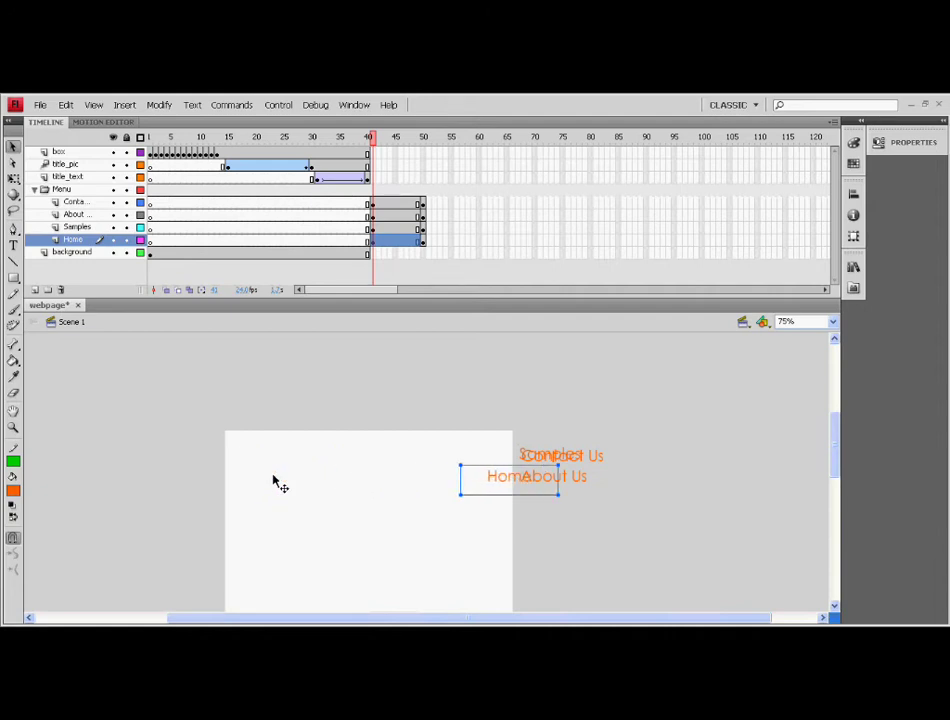
{"action": "key", "text": "shift+Right"}
{"action": "key", "text": "shift+Right"}
{"action": "key", "text": "shift+Right"}
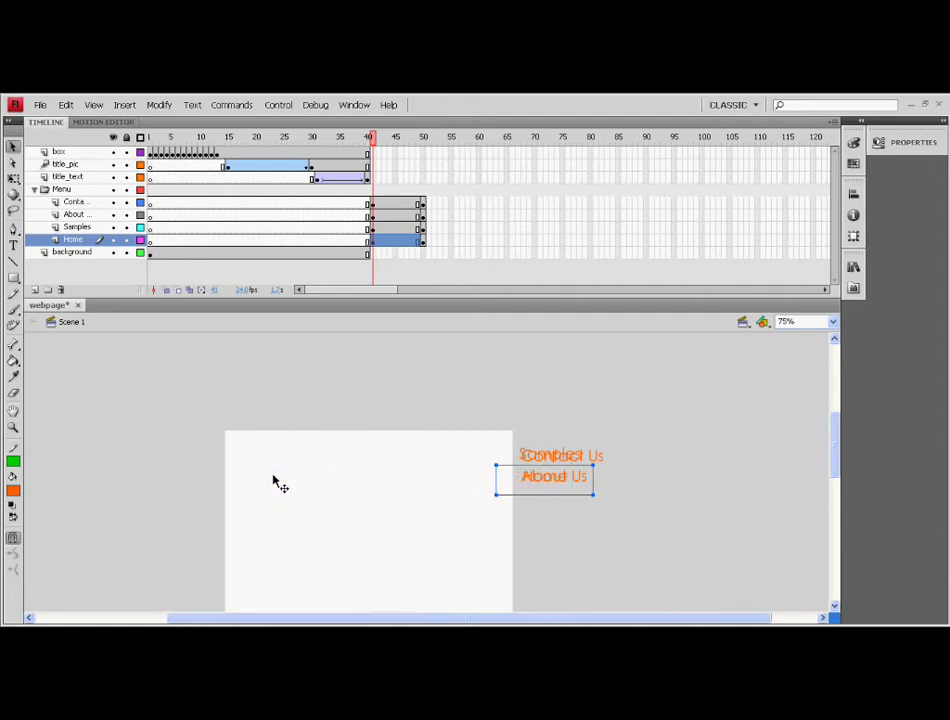
- Create classic tweens between frames 41 and 50 of the four menu layers and scrub through them to frame 50
{"action": "left_click", "coordinate": [423, 203]}
{"action": "left_click_drag", "start_coordinate": [395, 203], "coordinate": [393, 240]}
{"action": "right_click", "coordinate": [393, 240]}
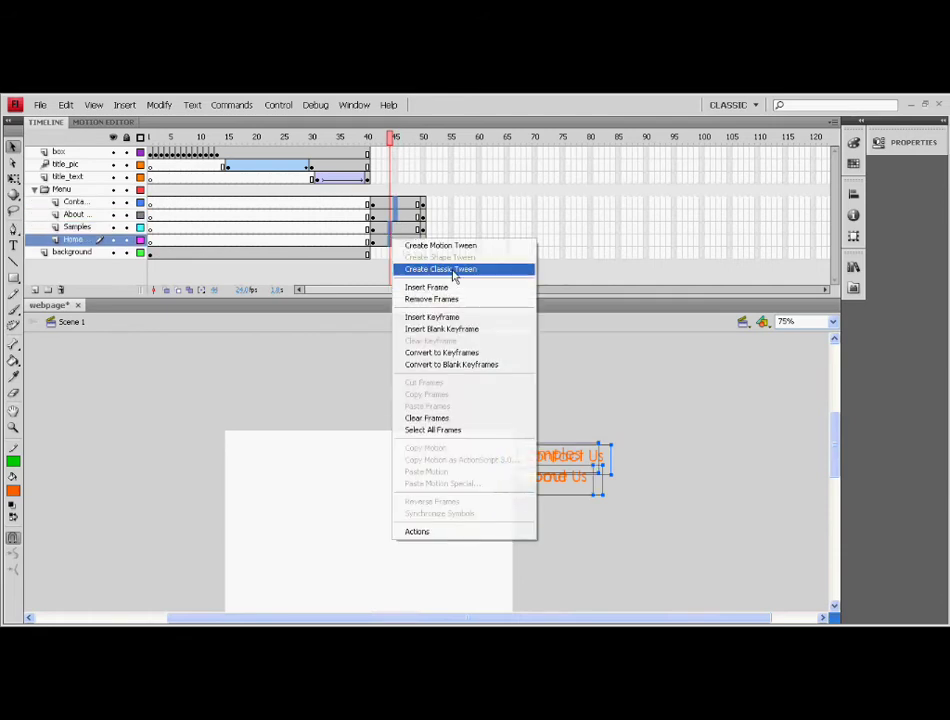
{"action": "left_click", "coordinate": [454, 270]}
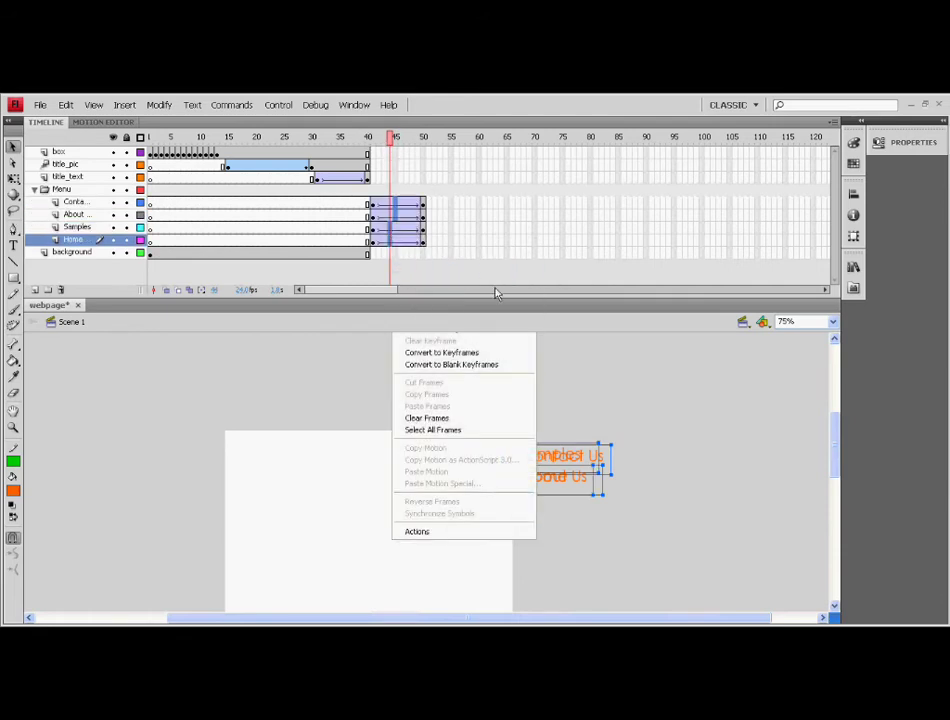
{"action": "left_click_drag", "start_coordinate": [391, 146], "coordinate": [443, 149]}
{"action": "left_click", "coordinate": [424, 147]}
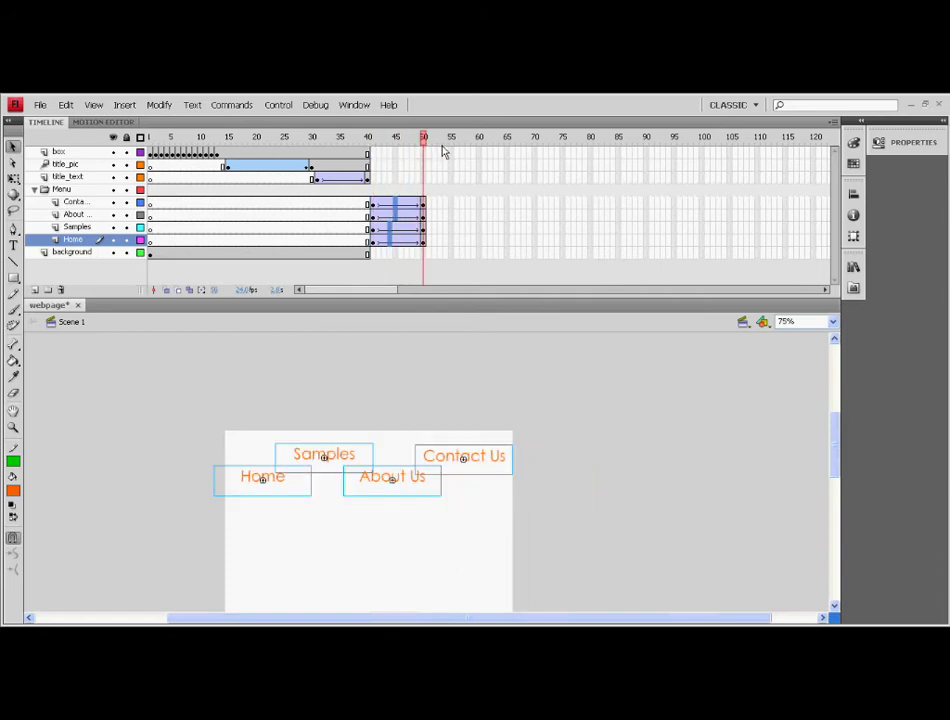
- Extend the background, title_text, title_pic and box layers to frame 50 and test the movie
{"action": "left_click", "coordinate": [423, 252]}
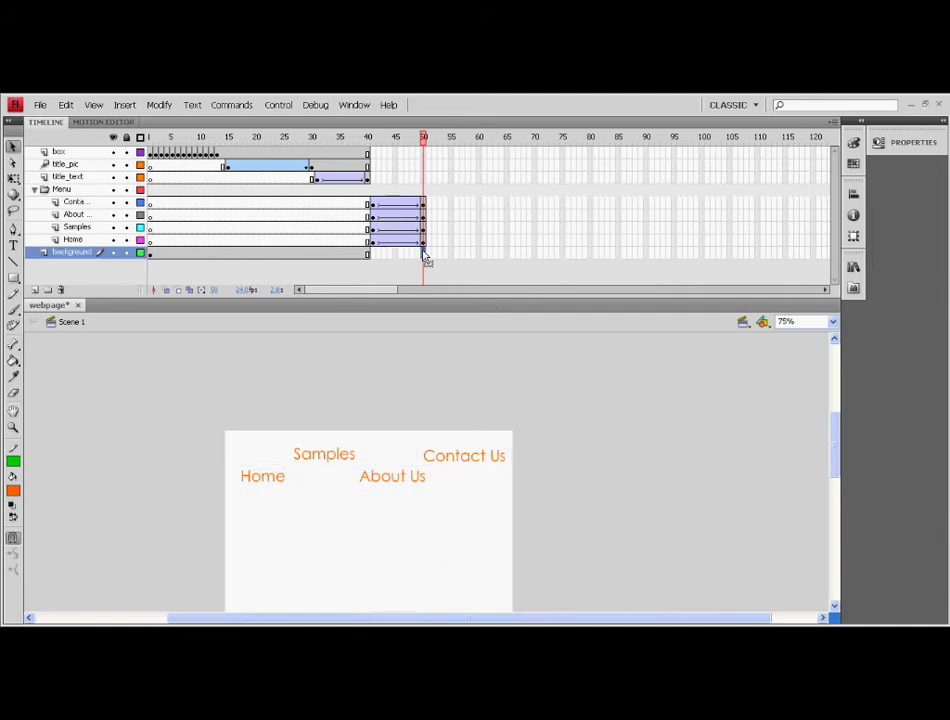
{"action": "key", "text": "F5"}
{"action": "left_click", "coordinate": [424, 177]}
{"action": "key", "text": "F5"}
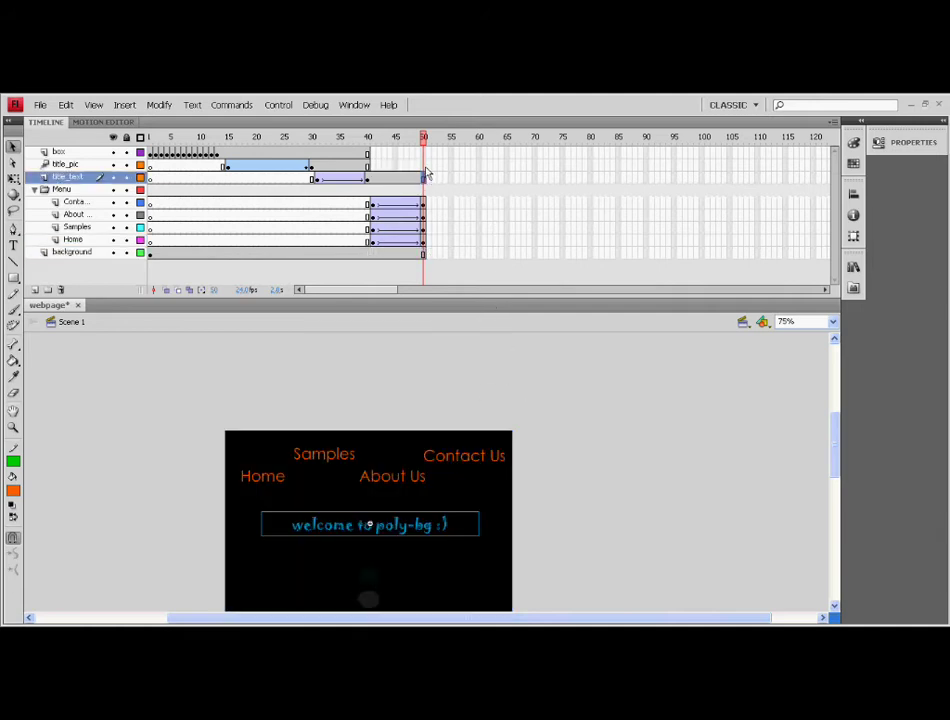
{"action": "left_click", "coordinate": [424, 165]}
{"action": "key", "text": "F5"}
{"action": "left_click", "coordinate": [424, 152]}
{"action": "key", "text": "F5"}
{"action": "key", "text": "ctrl+Return"}
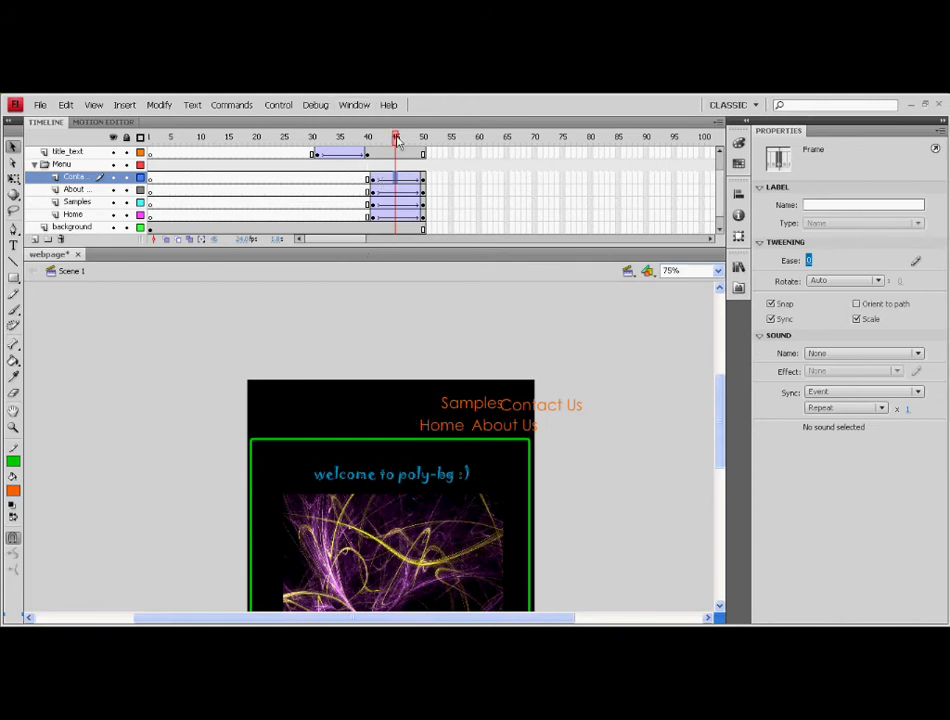
- Scrub the menu animation to frame 50 and set the ease of the Home and Samples tweens to 50
{"action": "left_click_drag", "start_coordinate": [396, 138], "coordinate": [423, 141]}
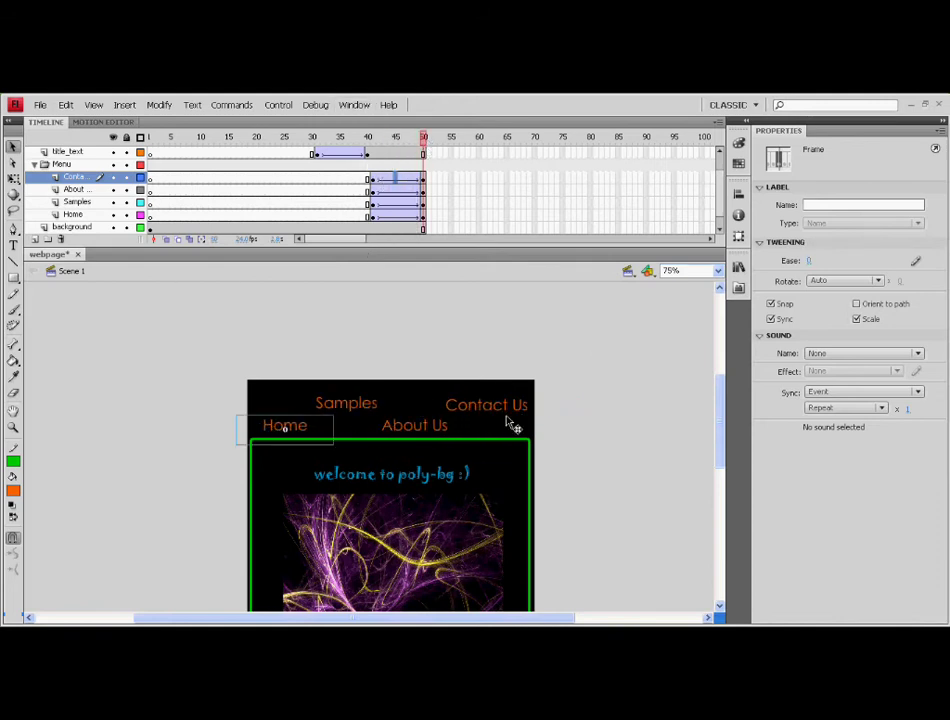
{"action": "left_click", "coordinate": [382, 216]}
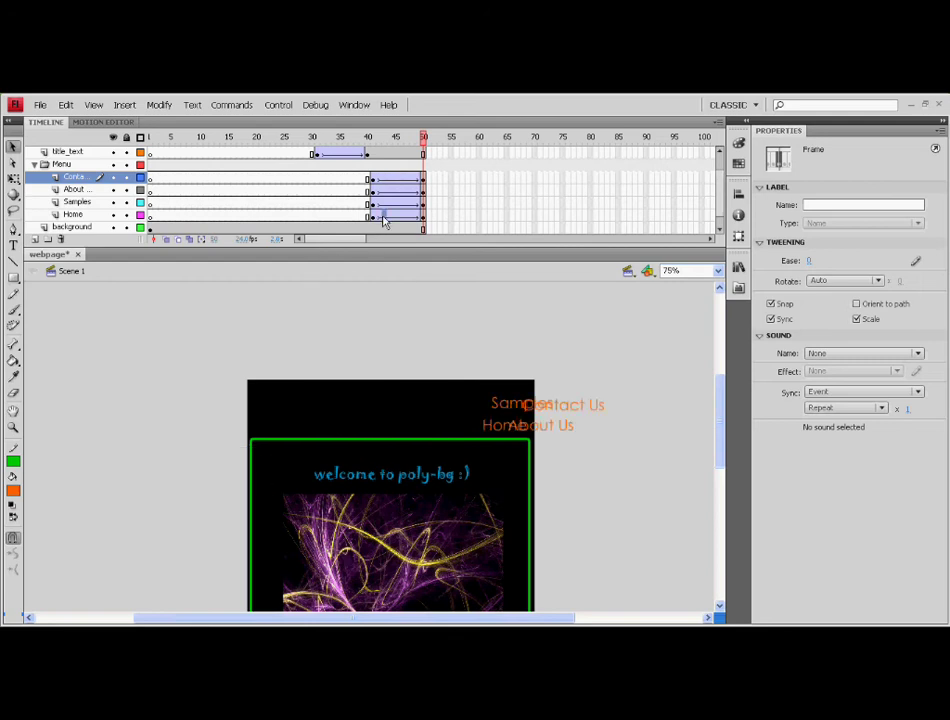
{"action": "type", "text": "50"}
{"action": "key", "text": "Return"}
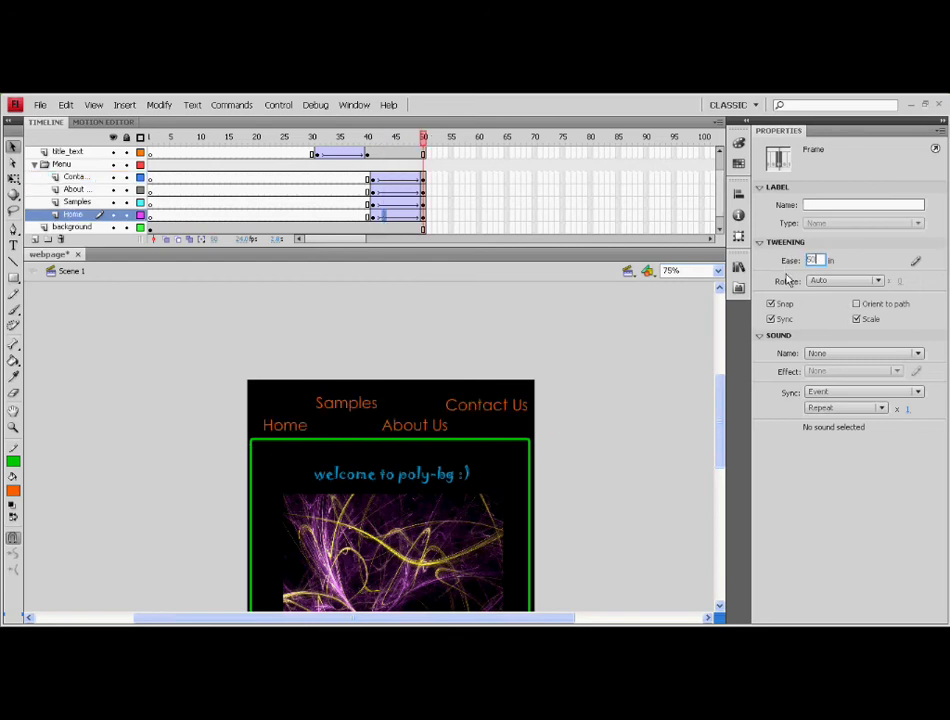
{"action": "left_click", "coordinate": [383, 204]}
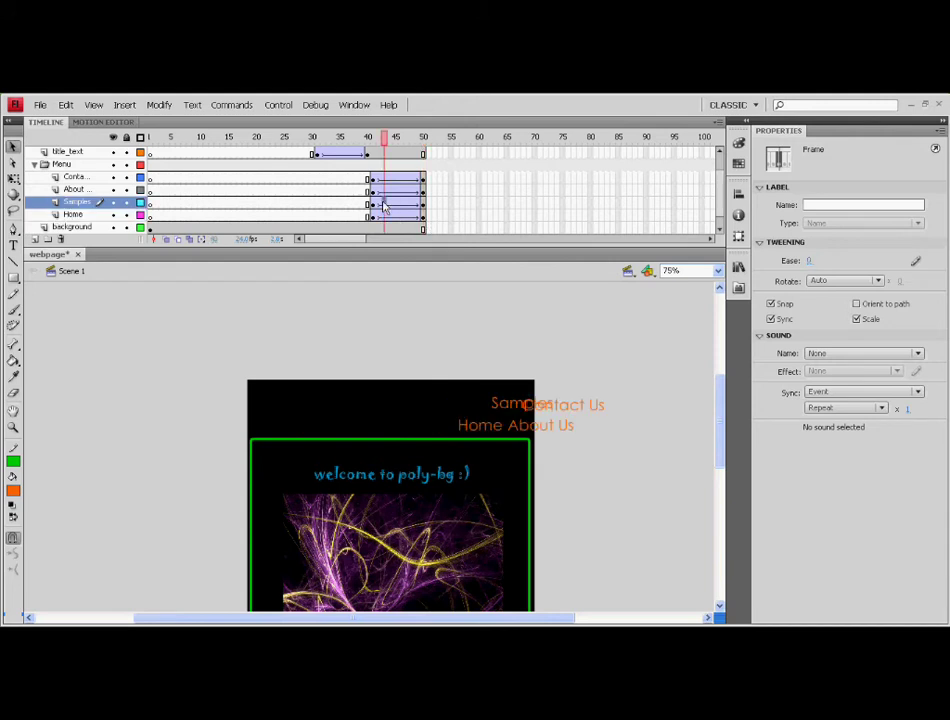
{"action": "left_click", "coordinate": [810, 261]}
{"action": "type", "text": "50"}
- Set the ease of the About Us and Contact Us tweens to 50
{"action": "left_click", "coordinate": [383, 191]}
{"action": "left_click", "coordinate": [381, 204]}
{"action": "left_click", "coordinate": [381, 191]}
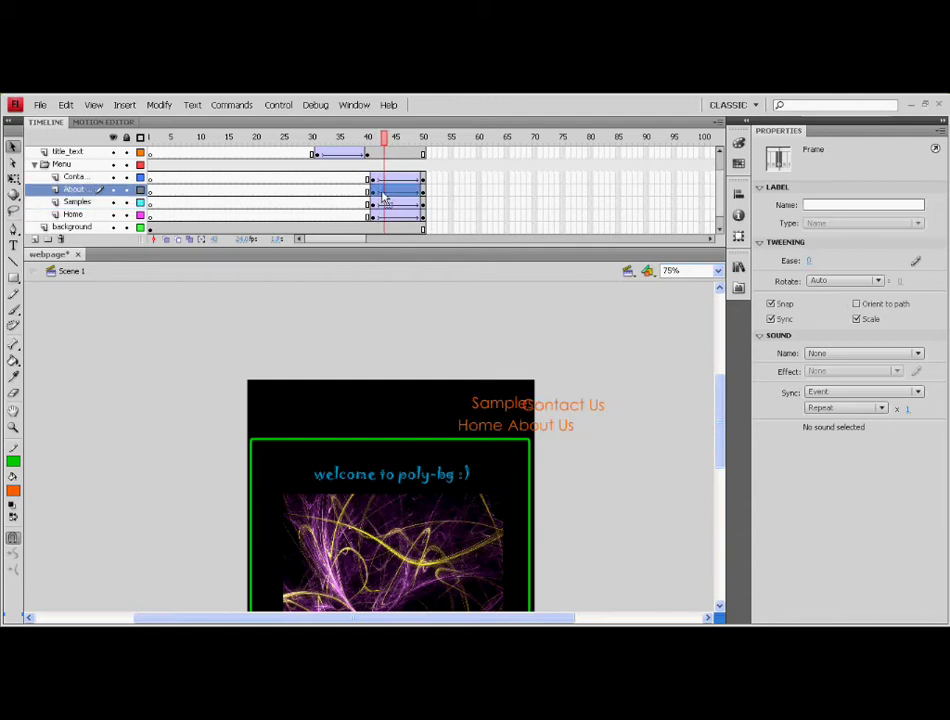
{"action": "type", "text": "50"}
{"action": "key", "text": "Return"}
{"action": "left_click", "coordinate": [381, 178]}
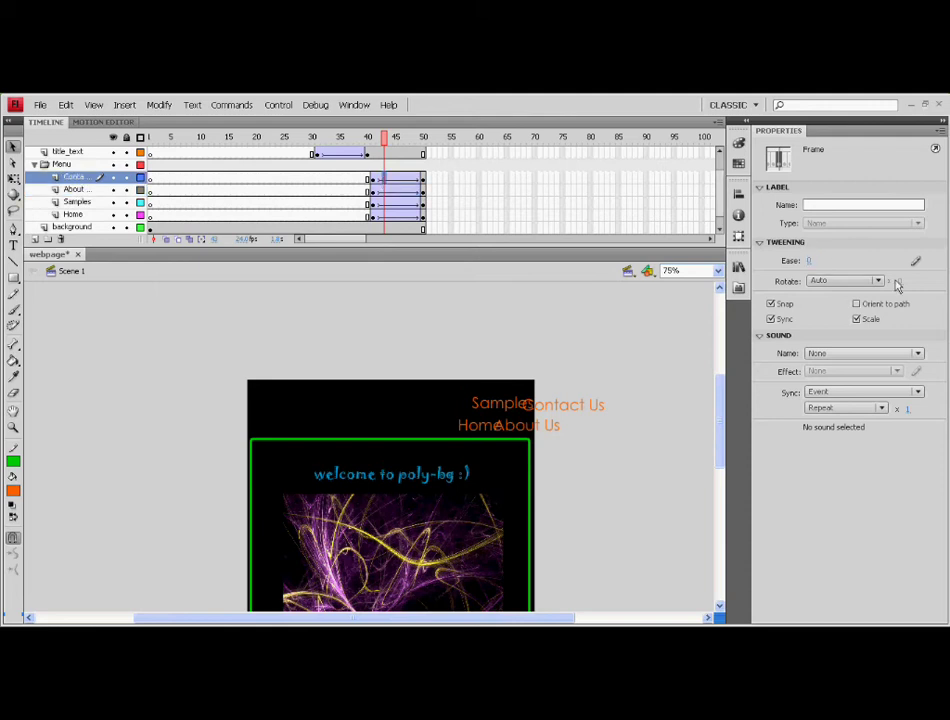
{"action": "left_click", "coordinate": [811, 260]}
{"action": "type", "text": "50"}
{"action": "key", "text": "Return"}
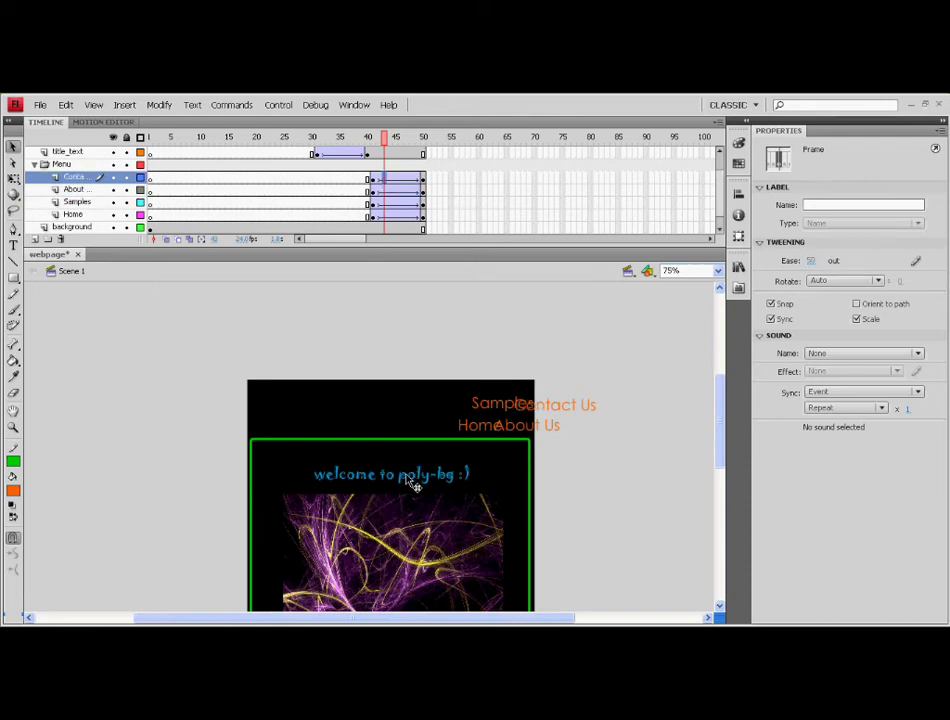
- Set the ease of the title_text tween to 70 and test the movie
{"action": "left_click", "coordinate": [409, 475]}
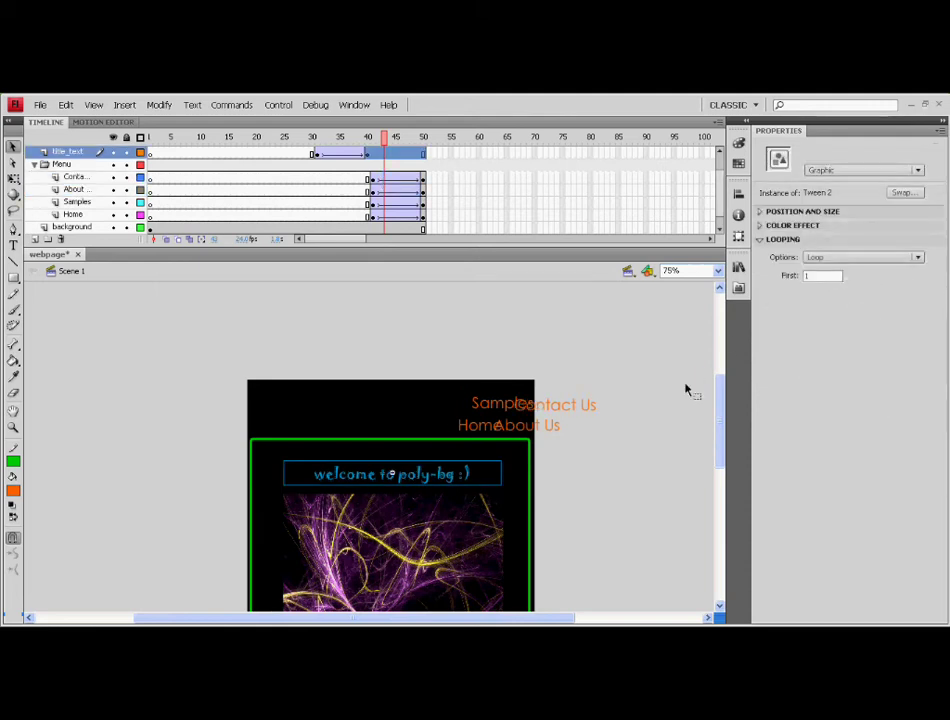
{"action": "left_click", "coordinate": [338, 156]}
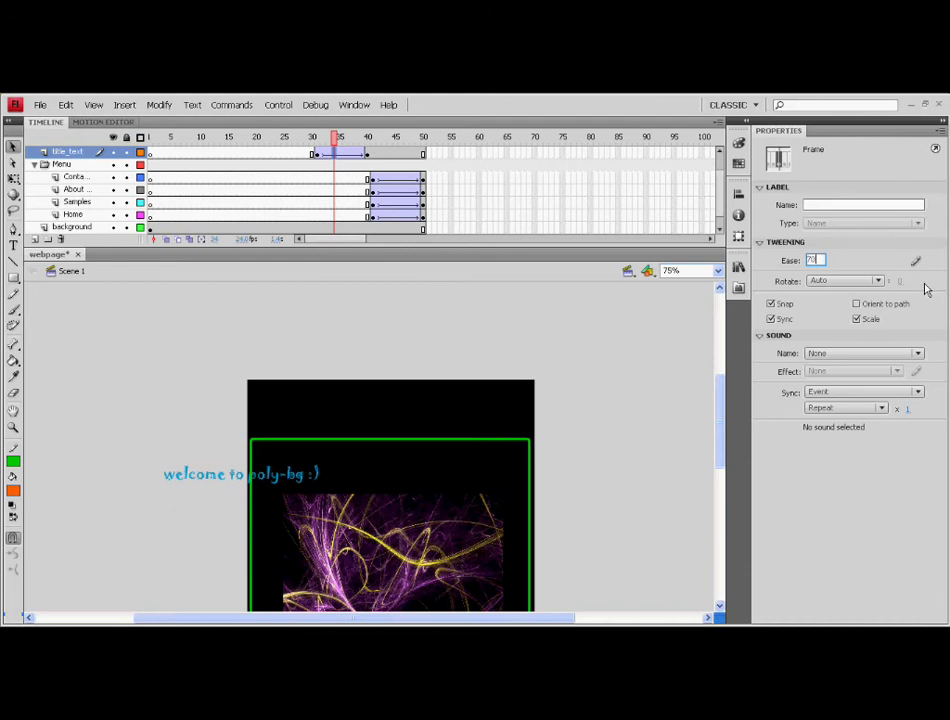
{"action": "left_click", "coordinate": [738, 163]}
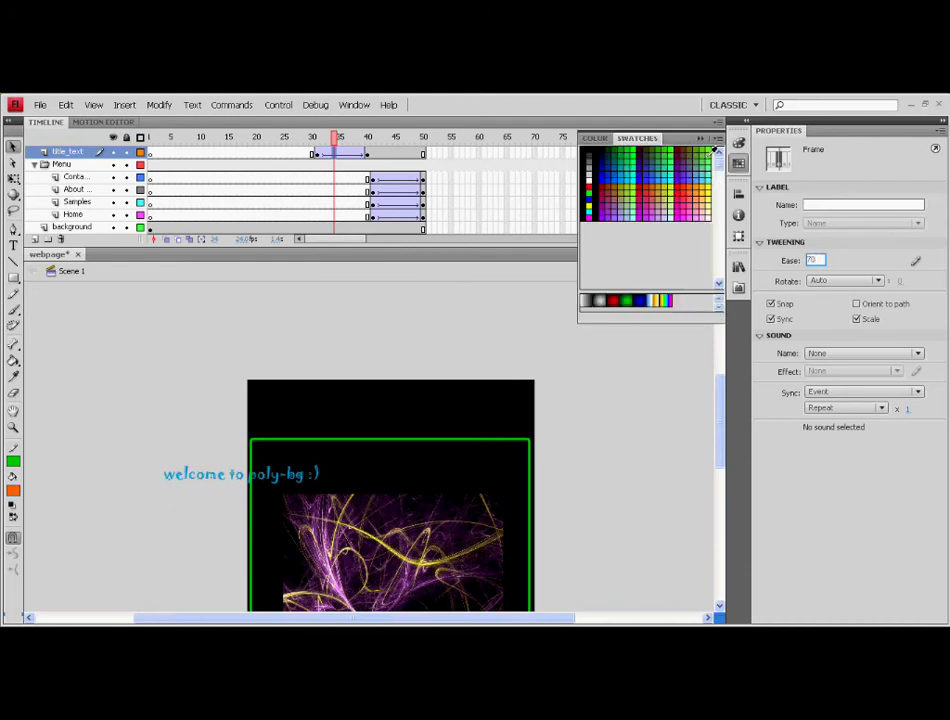
{"action": "key", "text": "ctrl+Return"}
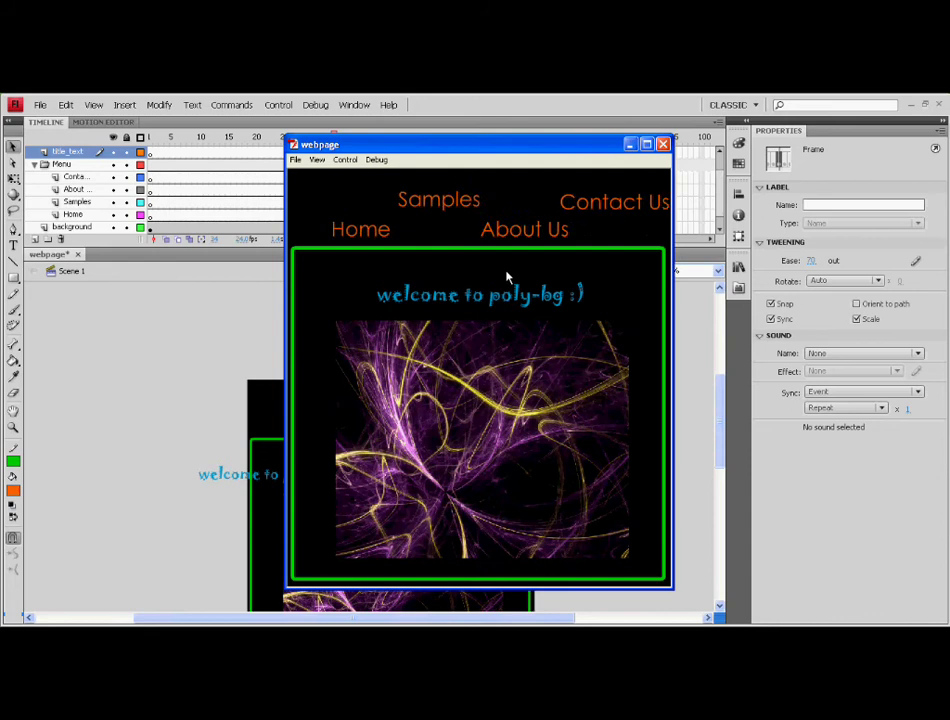
{"action": "left_click", "coordinate": [662, 144]}
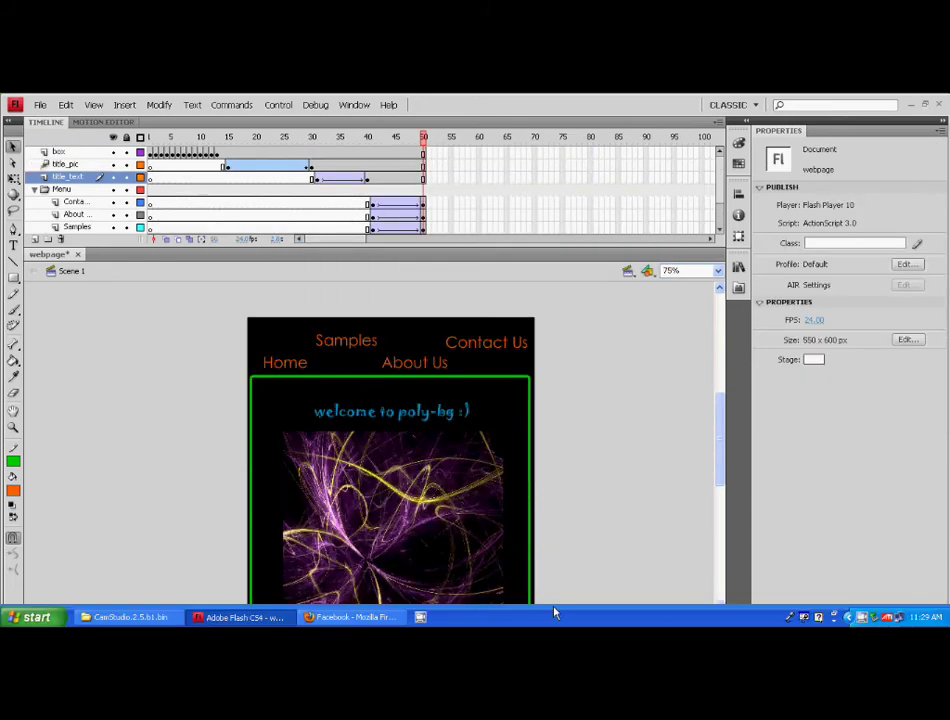
- Convert the Home menu label at frame 50 into a button symbol named Home
{"action": "left_click", "coordinate": [302, 373]}
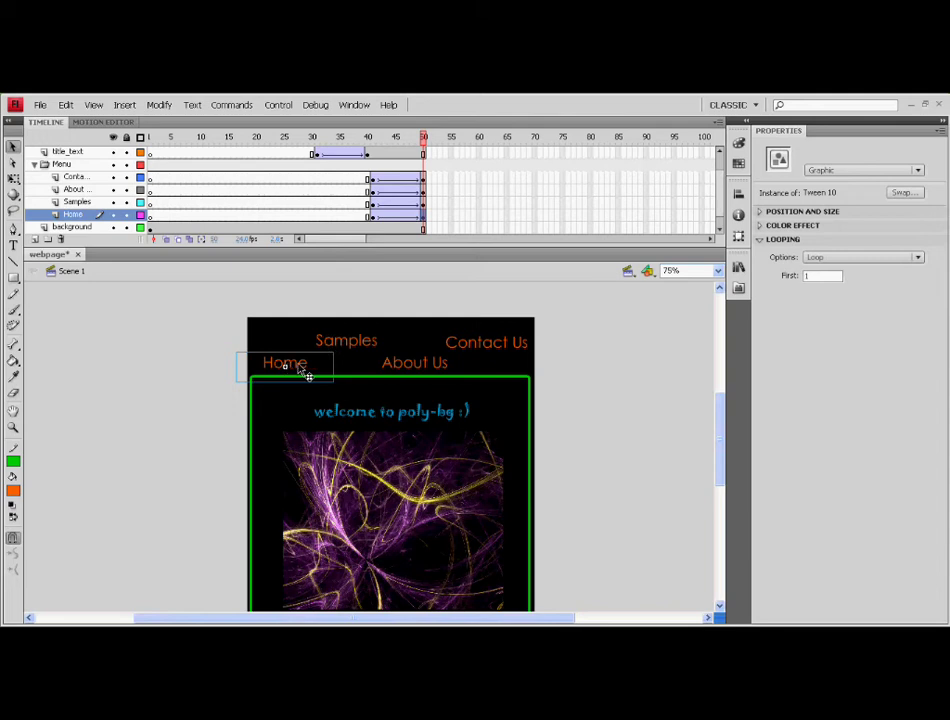
{"action": "right_click", "coordinate": [307, 376]}
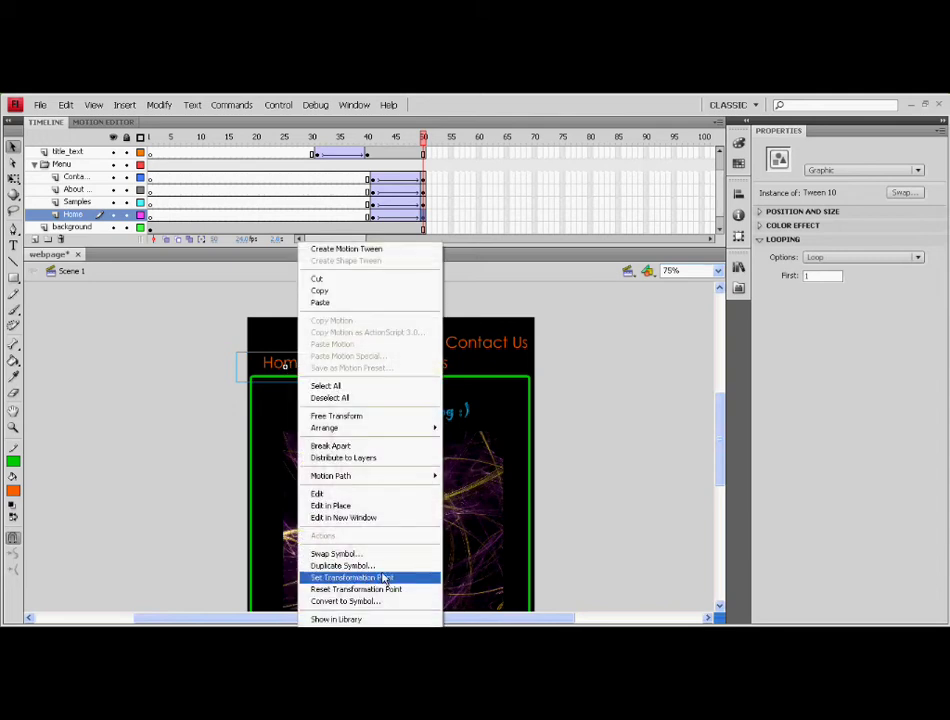
{"action": "left_click", "coordinate": [383, 603]}
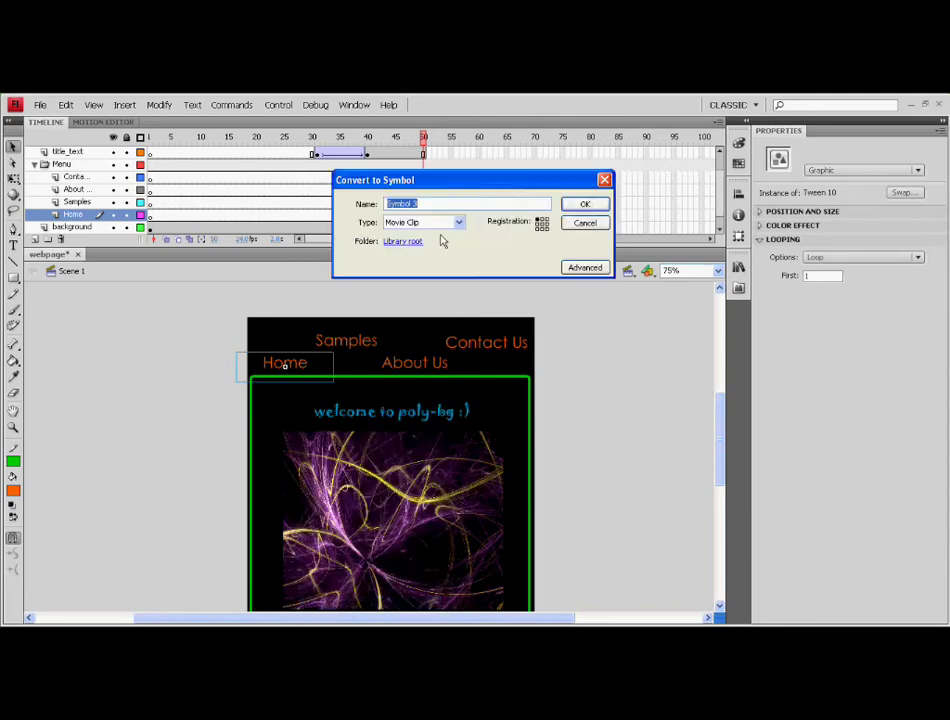
{"action": "left_click", "coordinate": [458, 222]}
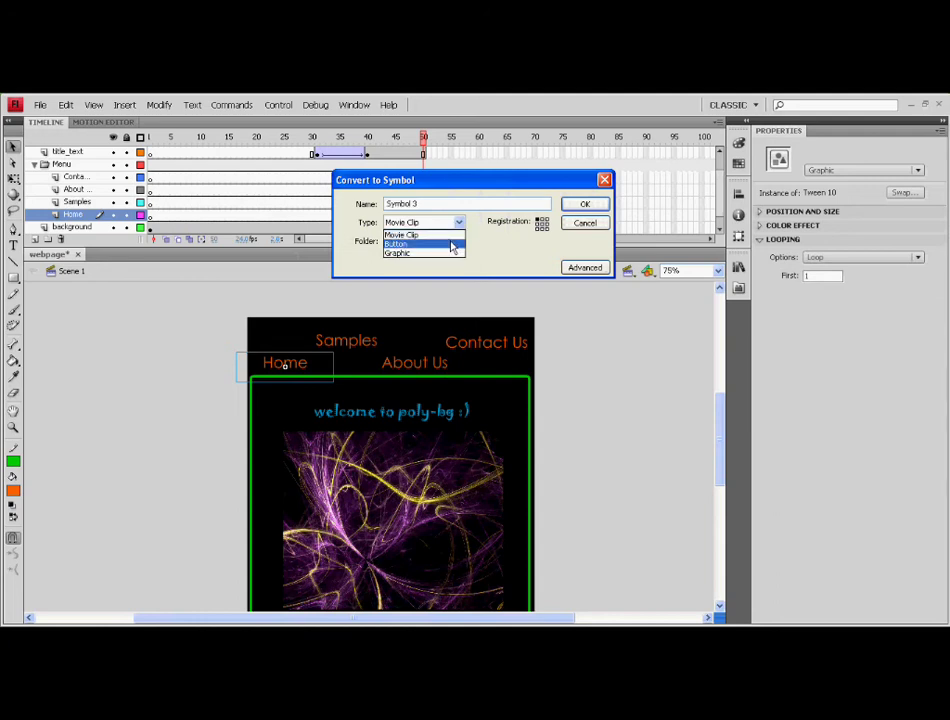
{"action": "left_click", "coordinate": [446, 244]}
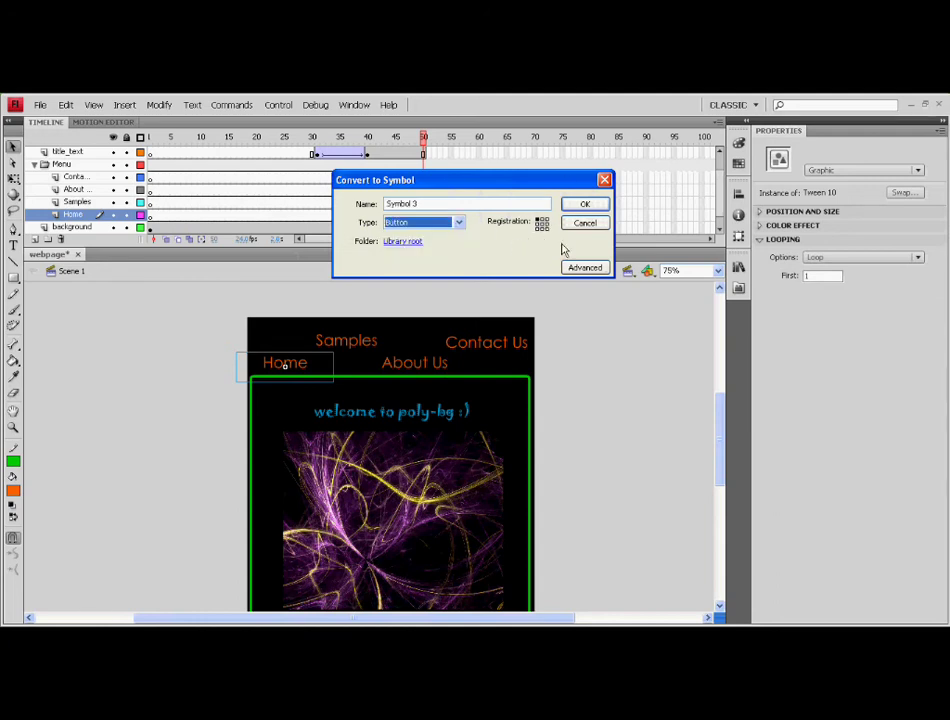
{"action": "left_click_drag", "start_coordinate": [418, 203], "coordinate": [331, 204]}
{"action": "type", "text": "Home"}
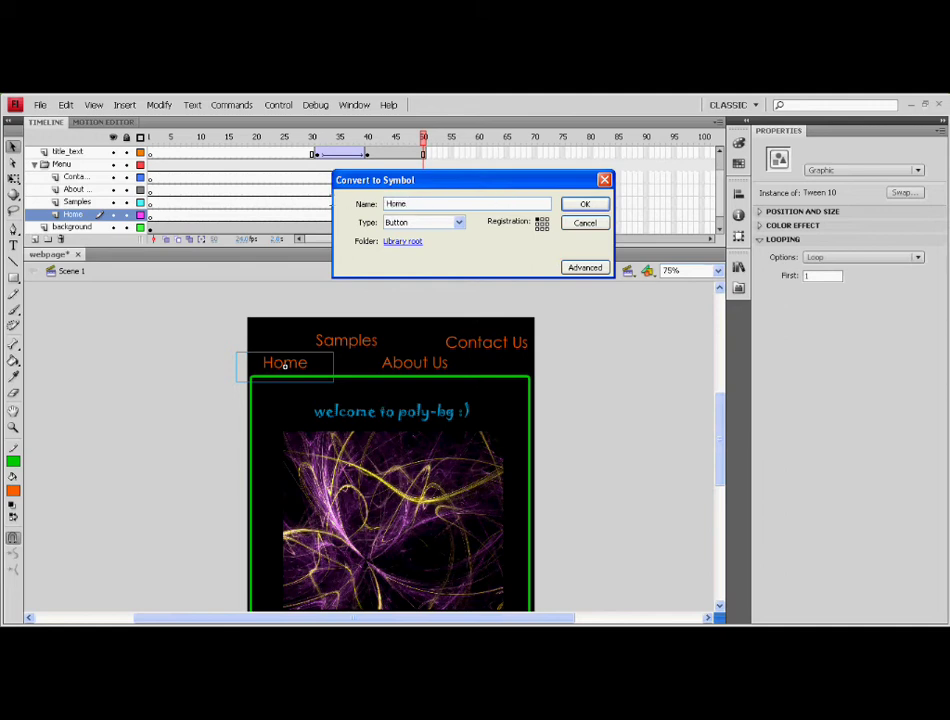
{"action": "key", "text": "Return"}
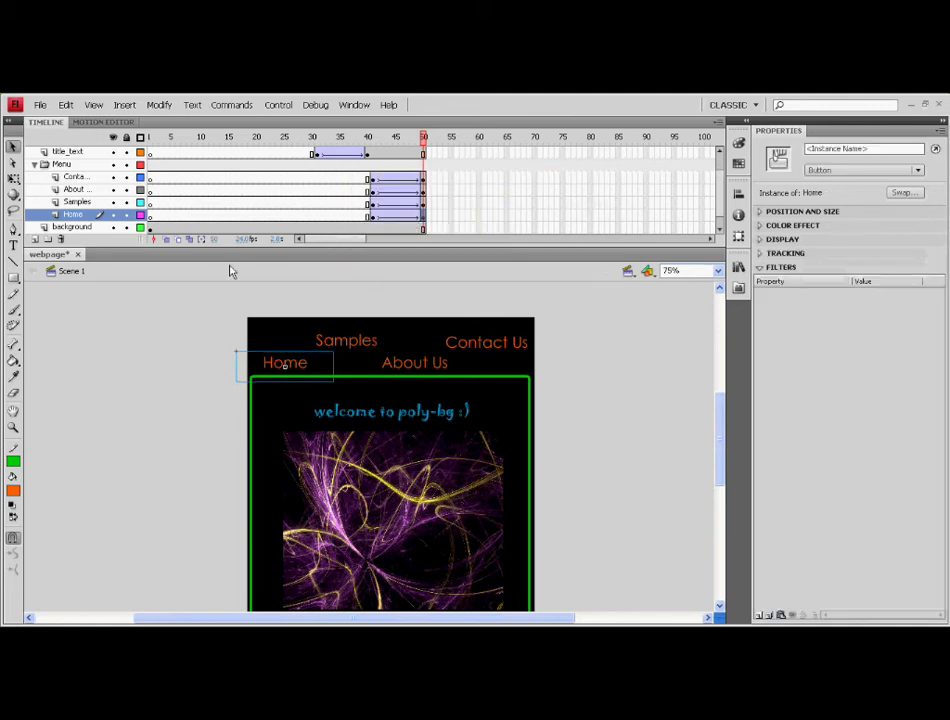
- Convert the Samples menu label into a button symbol named Samples
{"action": "left_click", "coordinate": [352, 345]}
{"action": "right_click", "coordinate": [350, 345]}
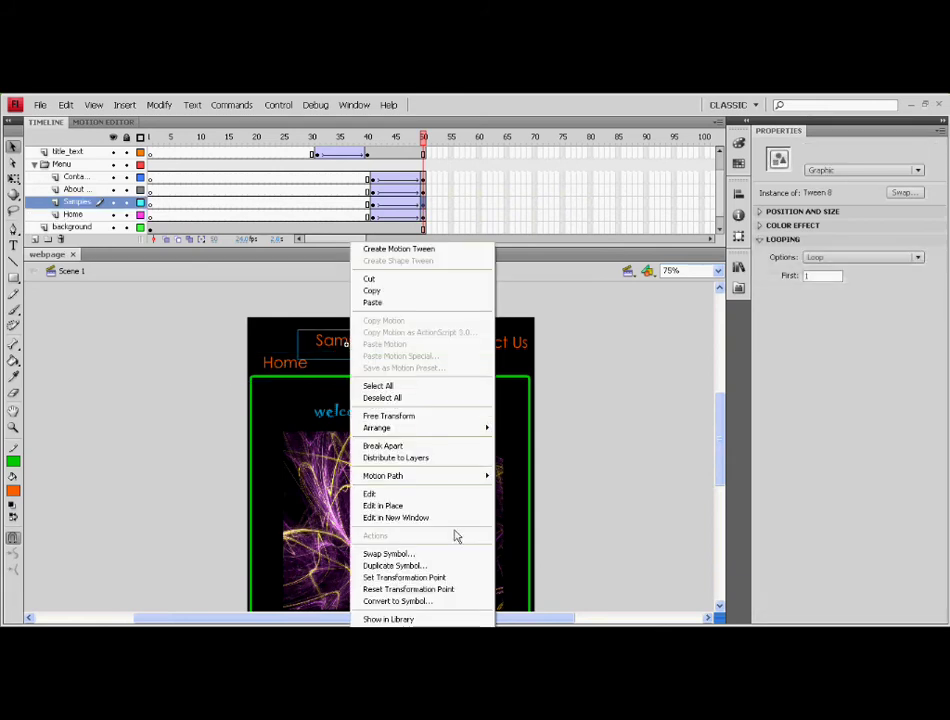
{"action": "left_click", "coordinate": [435, 601]}
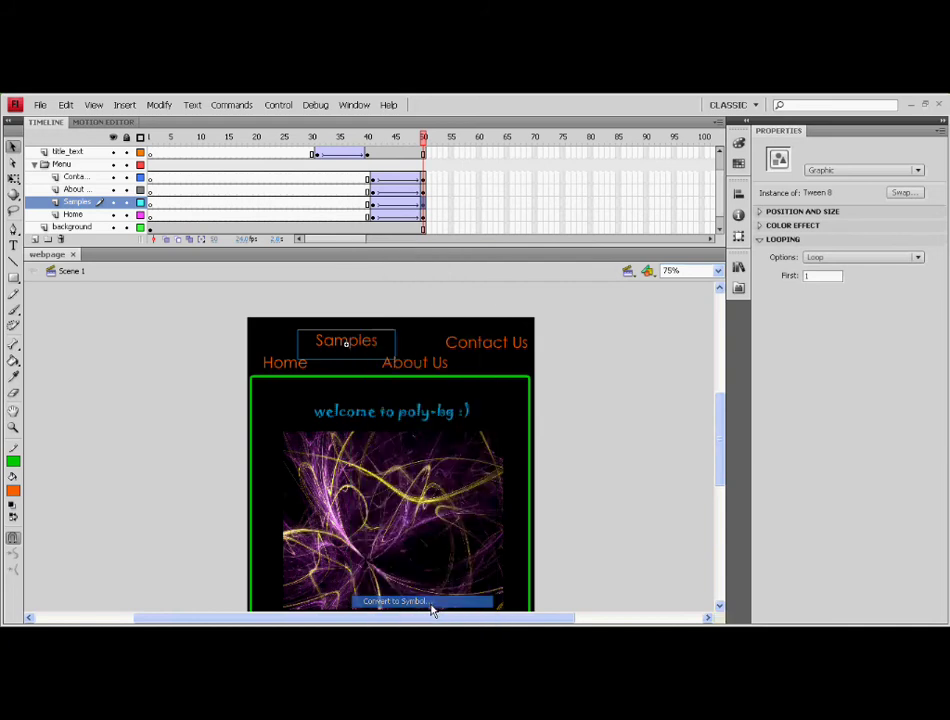
{"action": "left_click", "coordinate": [432, 222]}
{"action": "left_click", "coordinate": [410, 243]}
{"action": "left_click_drag", "start_coordinate": [418, 203], "coordinate": [340, 203]}
{"action": "type", "text": "Samples"}
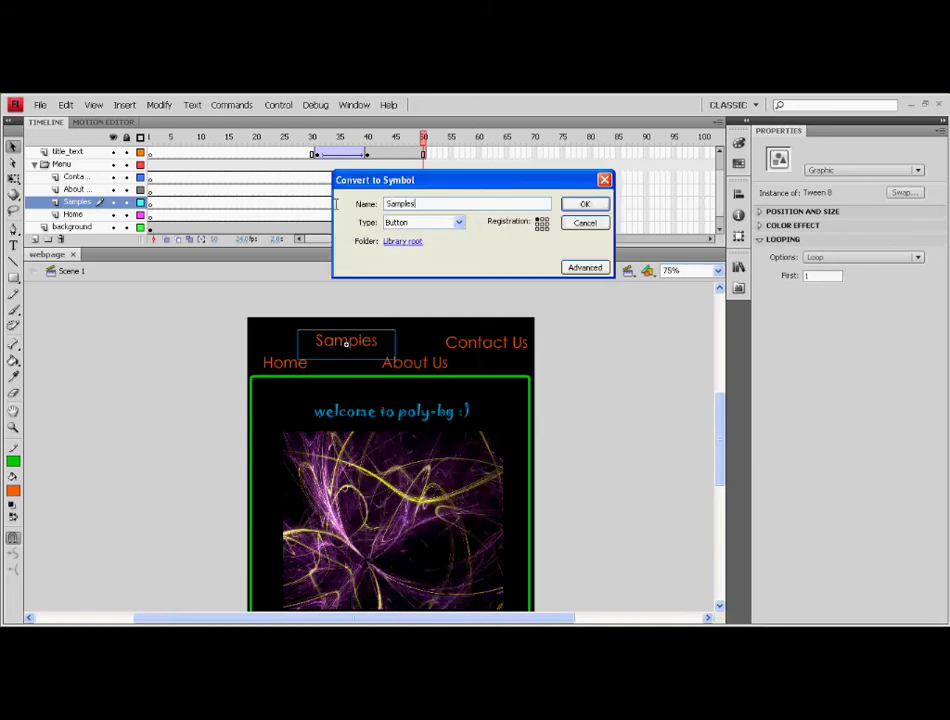
{"action": "left_click", "coordinate": [585, 204]}
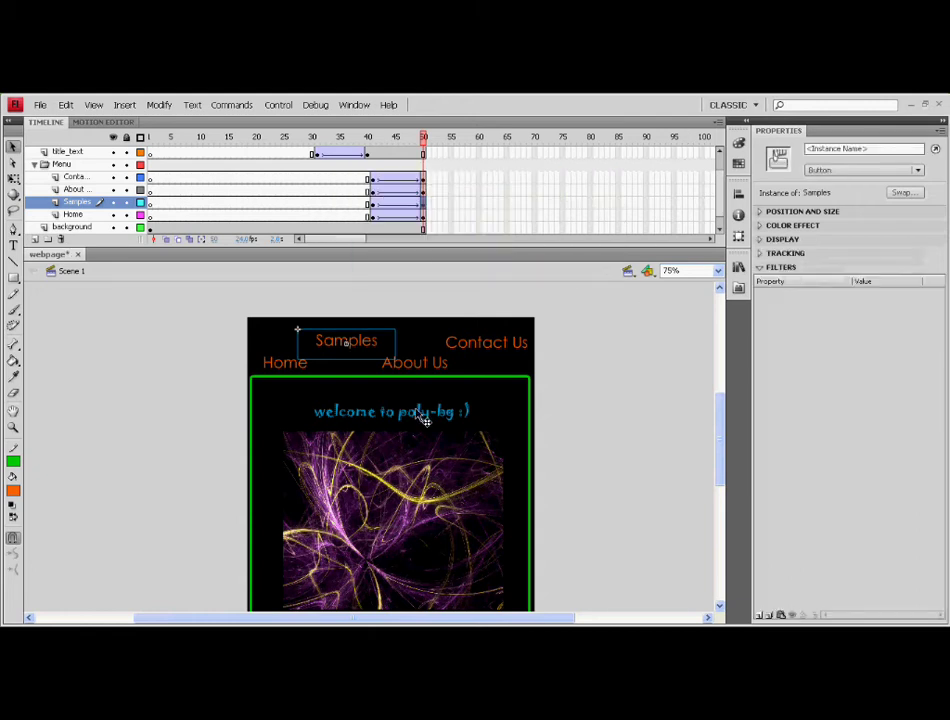
- Convert the About Us menu label into a button symbol named about_us
{"action": "left_click", "coordinate": [442, 358]}
{"action": "left_click", "coordinate": [416, 368]}
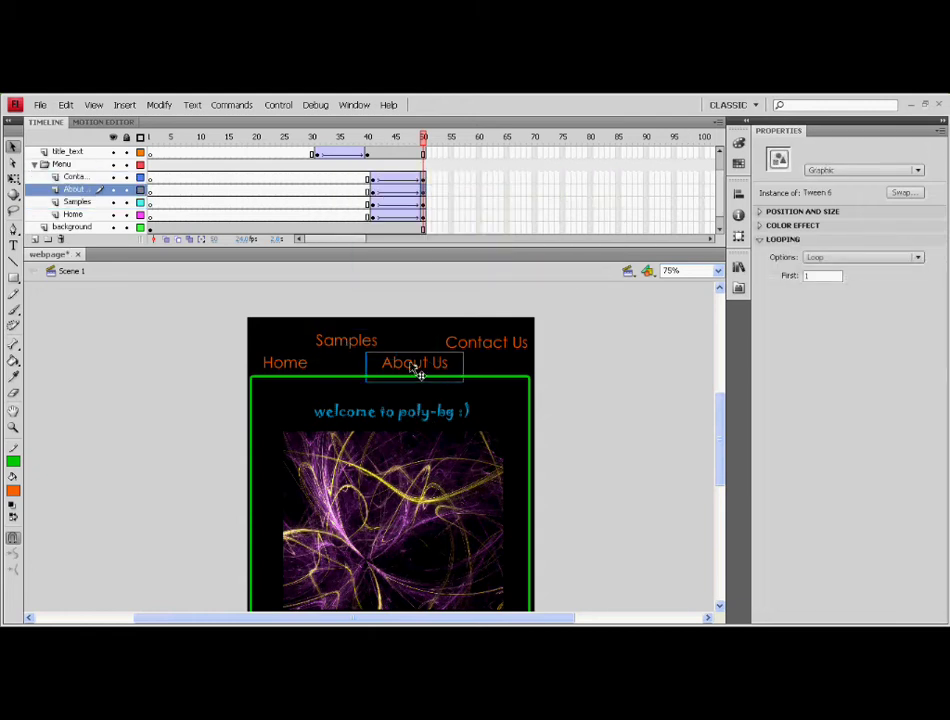
{"action": "right_click", "coordinate": [410, 365]}
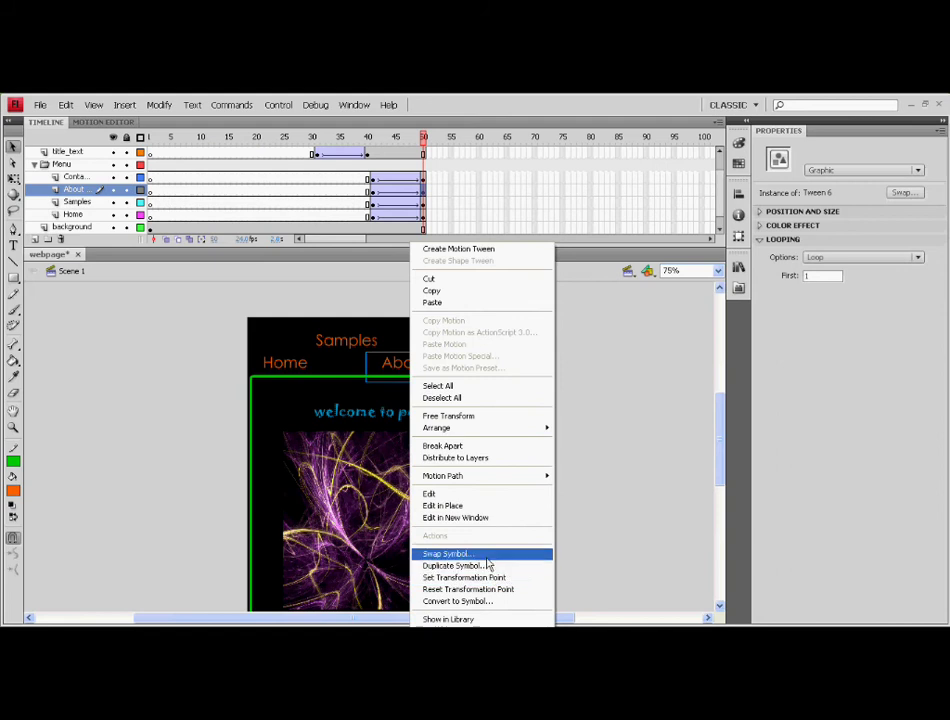
{"action": "left_click", "coordinate": [470, 601]}
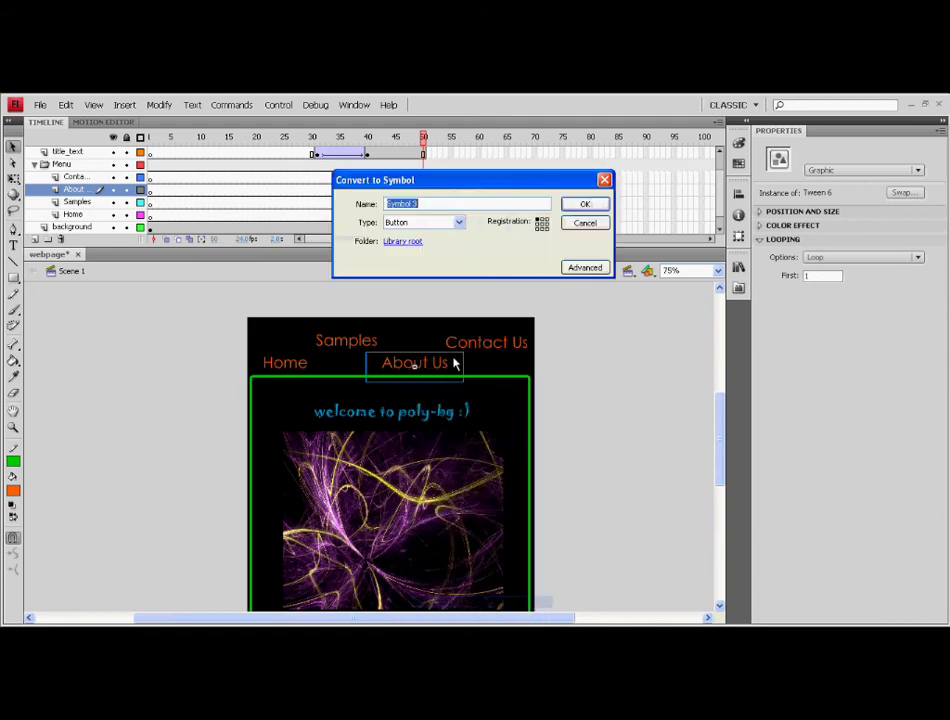
{"action": "type", "text": "about_us"}
{"action": "key", "text": "Return"}
- Convert the Contact Us menu label into a button symbol named contact_us
{"action": "left_click", "coordinate": [479, 347]}
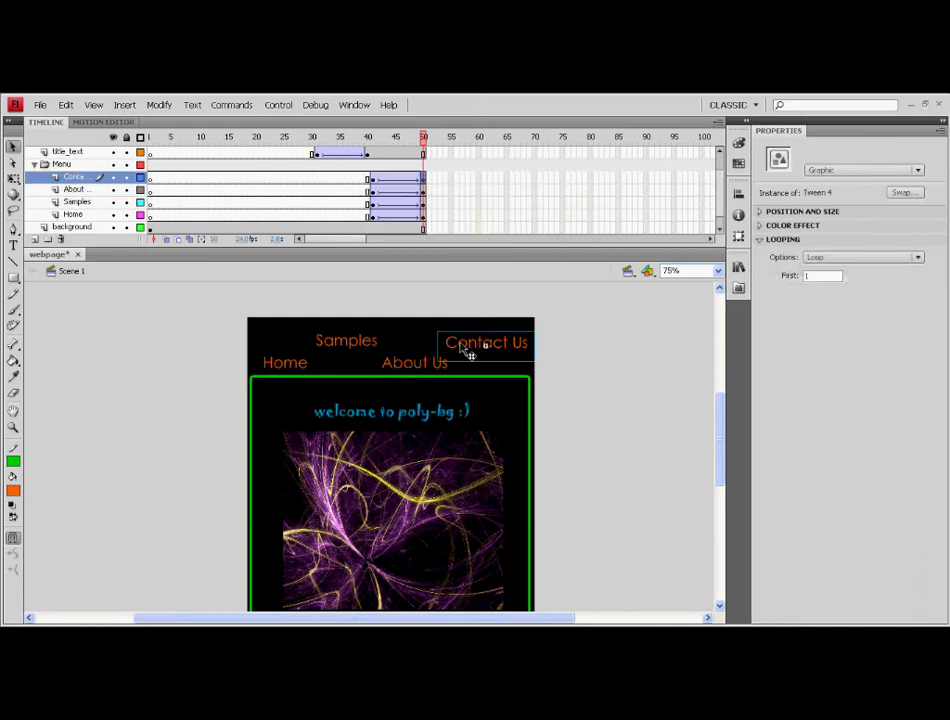
{"action": "right_click", "coordinate": [462, 363]}
{"action": "left_click", "coordinate": [535, 601]}
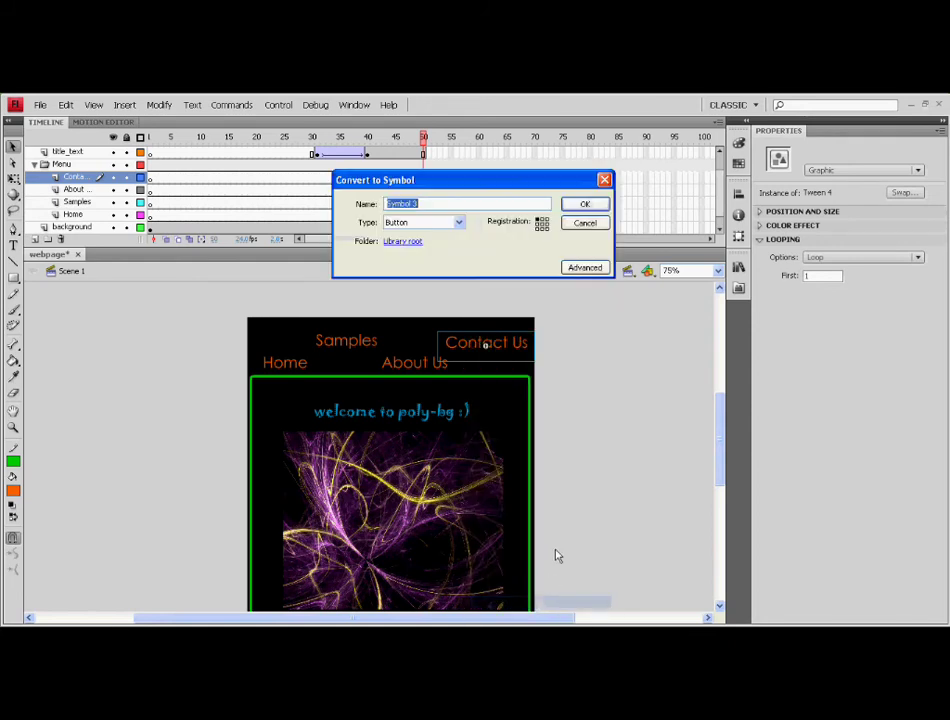
{"action": "type", "text": "contact_us"}
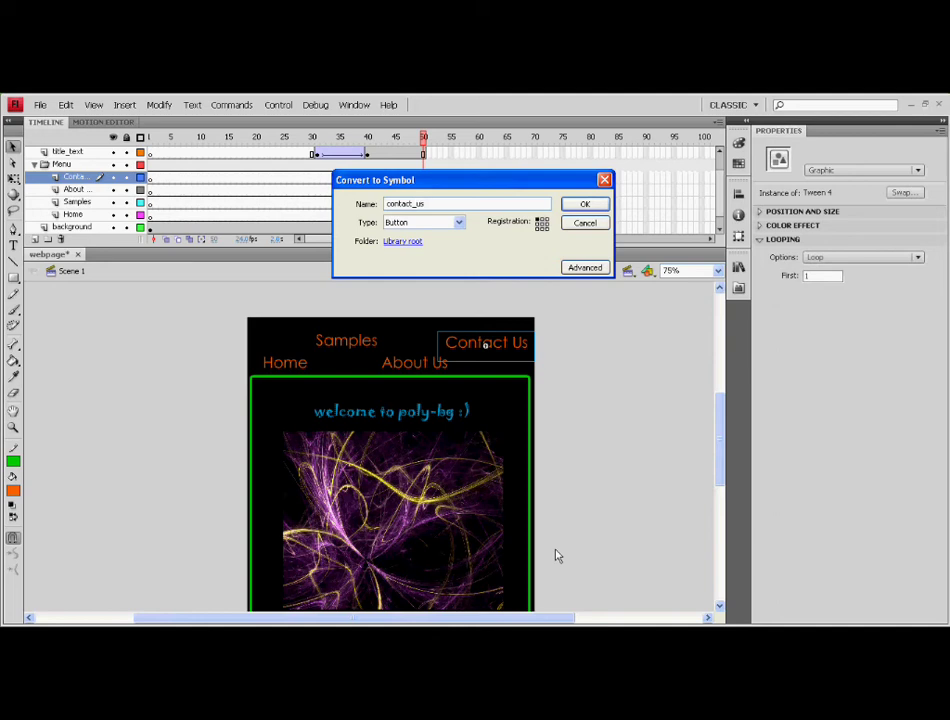
{"action": "key", "text": "Return"}
- Extend the background layer to frame 73
{"action": "left_click", "coordinate": [285, 364]}
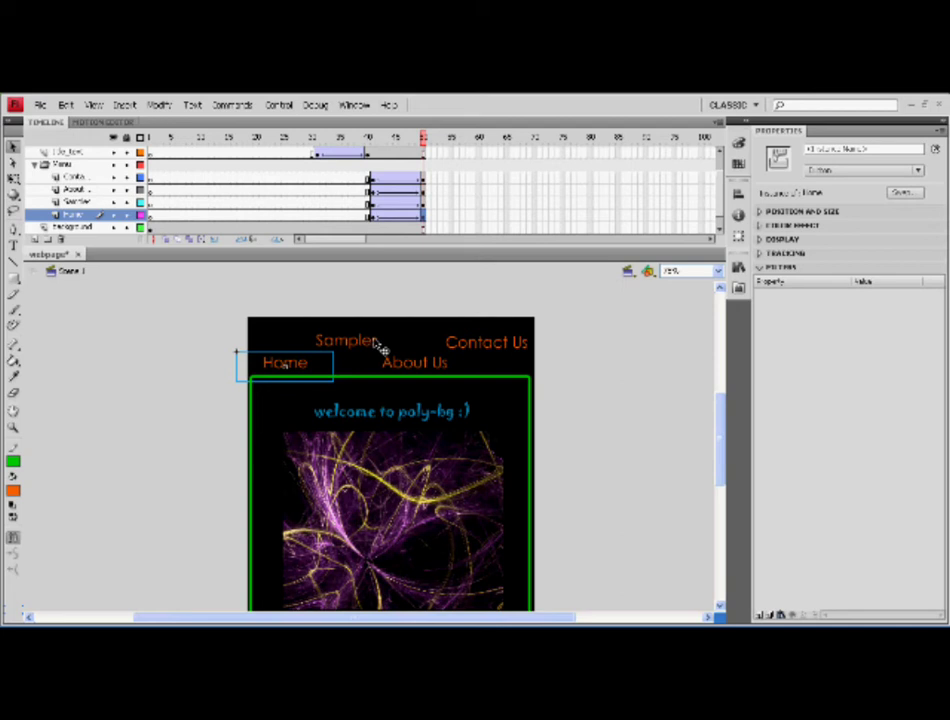
{"action": "left_click", "coordinate": [355, 342]}
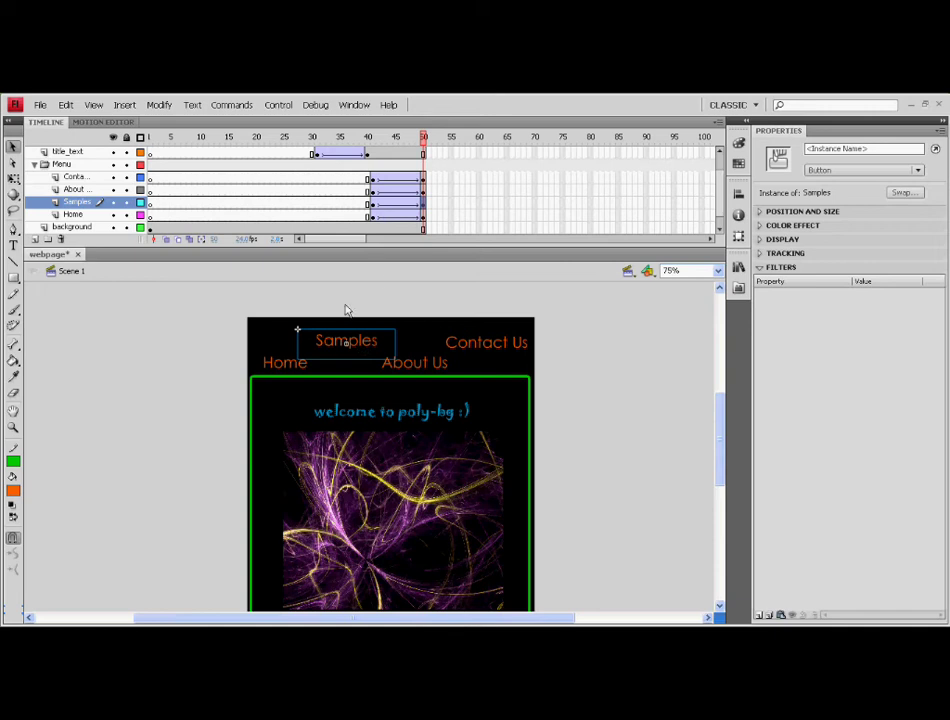
{"action": "left_click", "coordinate": [149, 377]}
{"action": "left_click", "coordinate": [433, 227]}
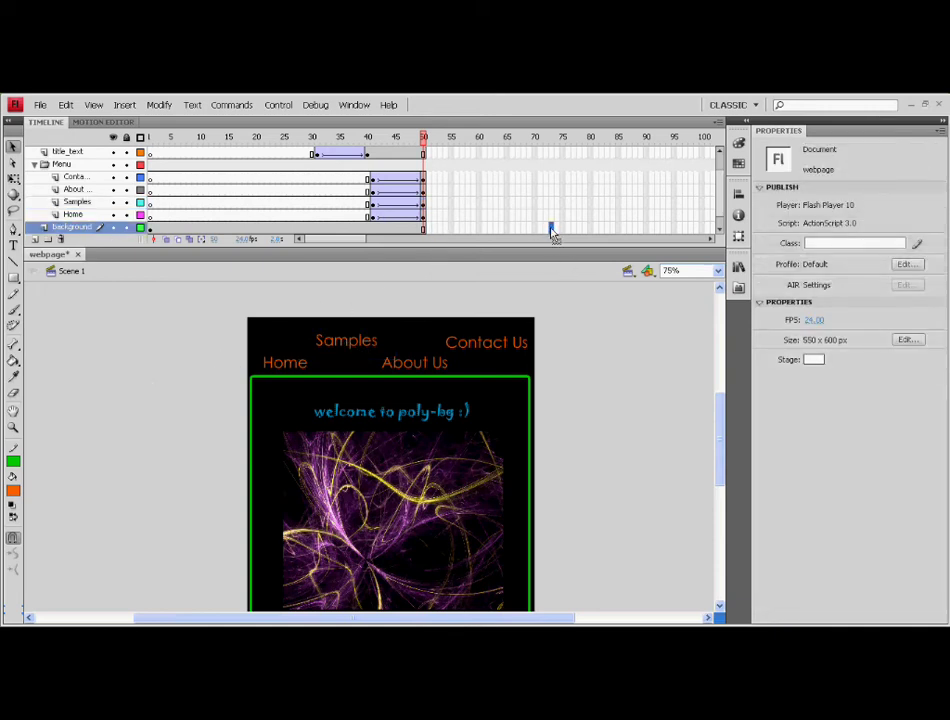
{"action": "key", "text": "F5"}
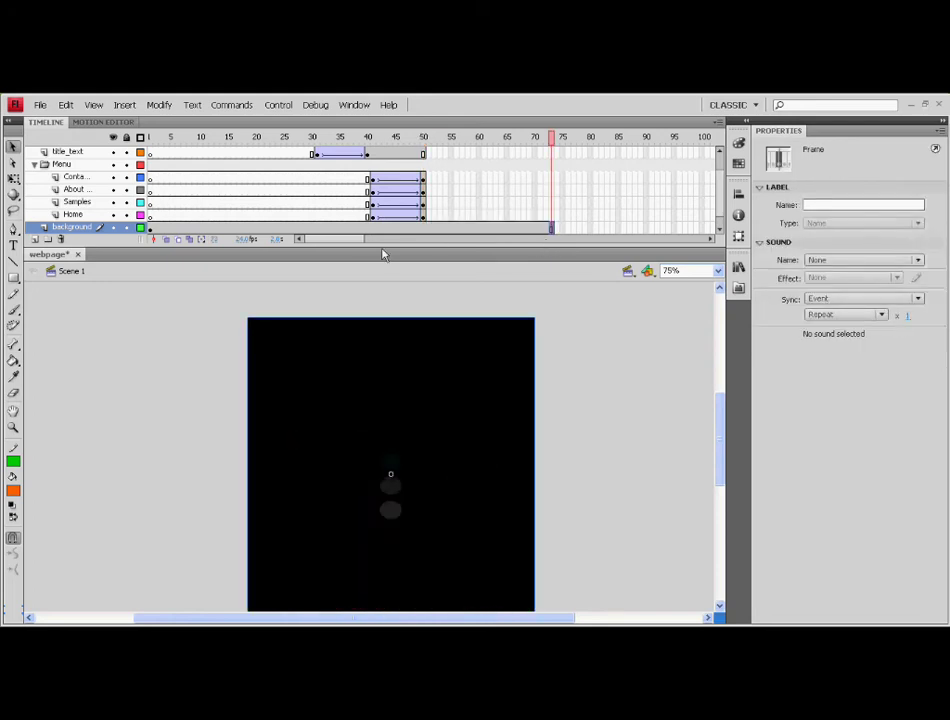
- Extend the Home, Samples, About Us and Contact Us layers to frame 73
{"action": "left_click", "coordinate": [421, 216]}
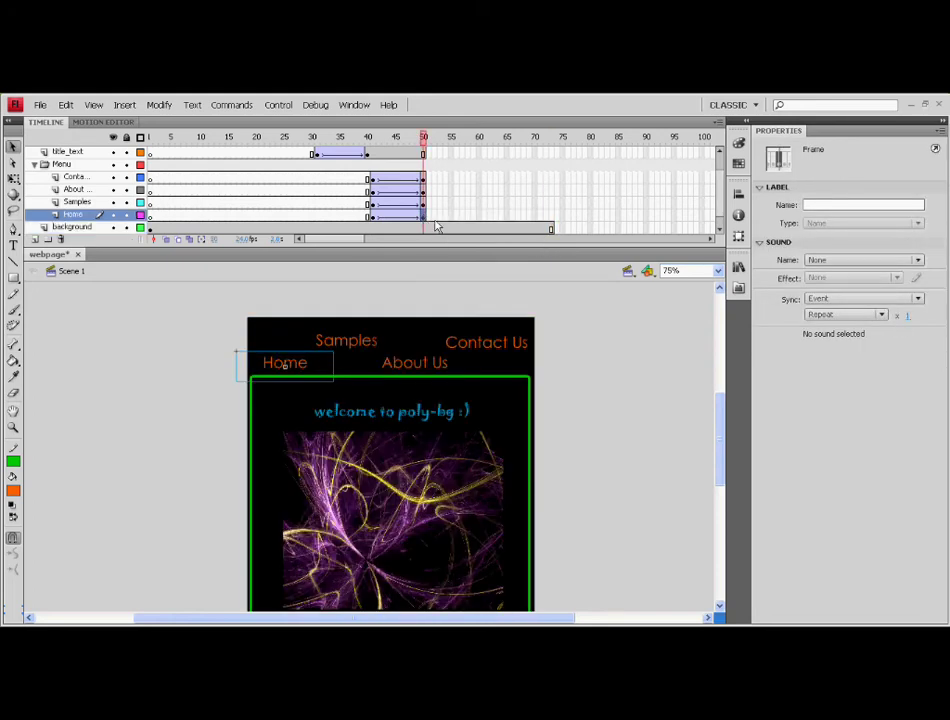
{"action": "left_click", "coordinate": [382, 350]}
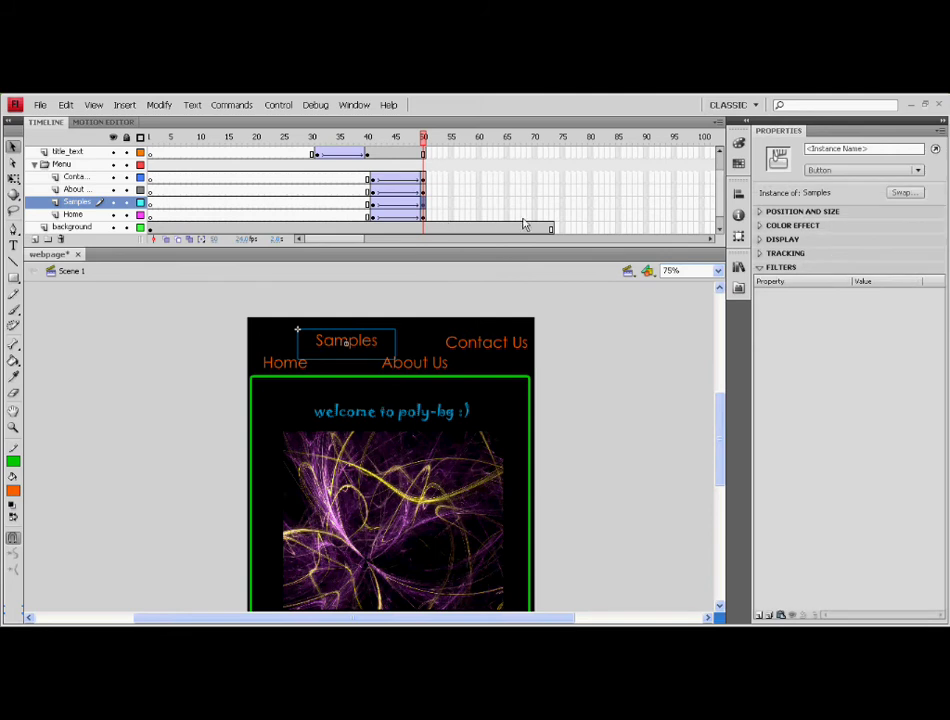
{"action": "left_click", "coordinate": [555, 216]}
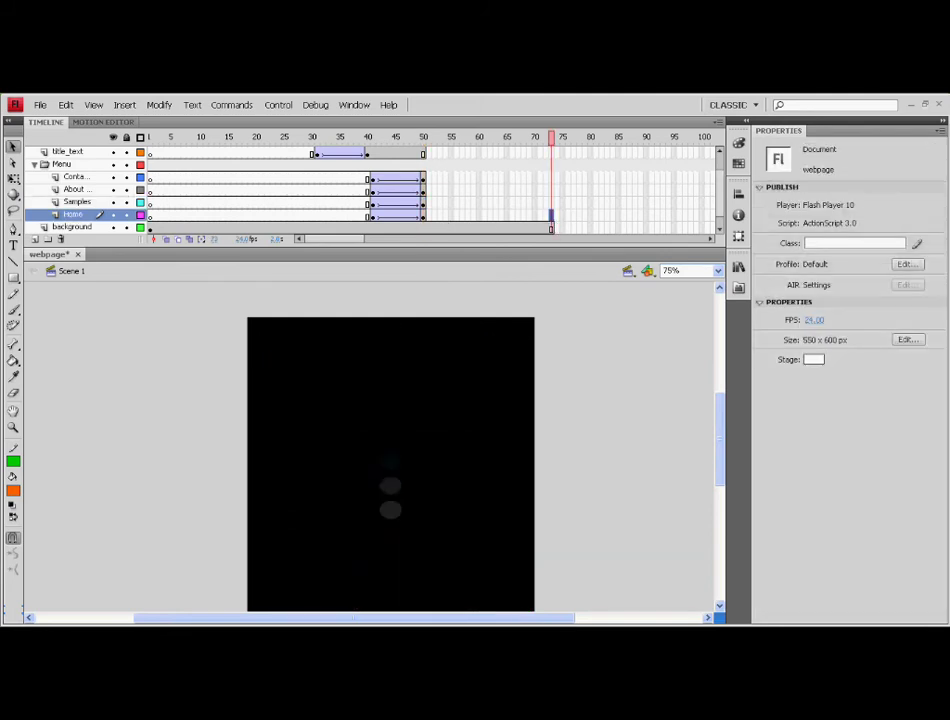
{"action": "key", "text": "F6"}
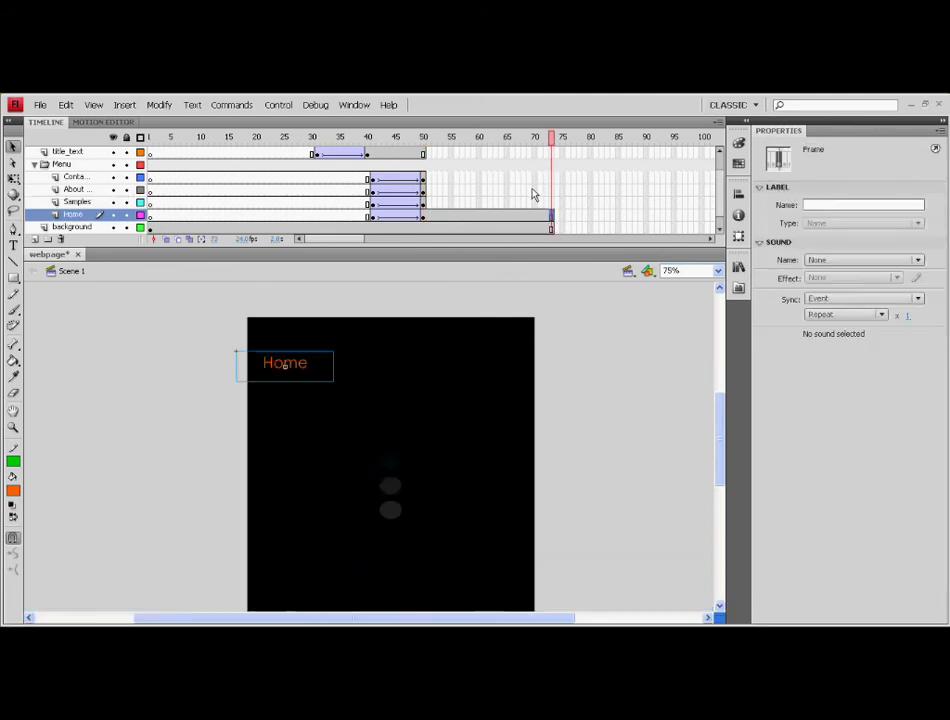
{"action": "left_click", "coordinate": [551, 202]}
{"action": "key", "text": "F6"}
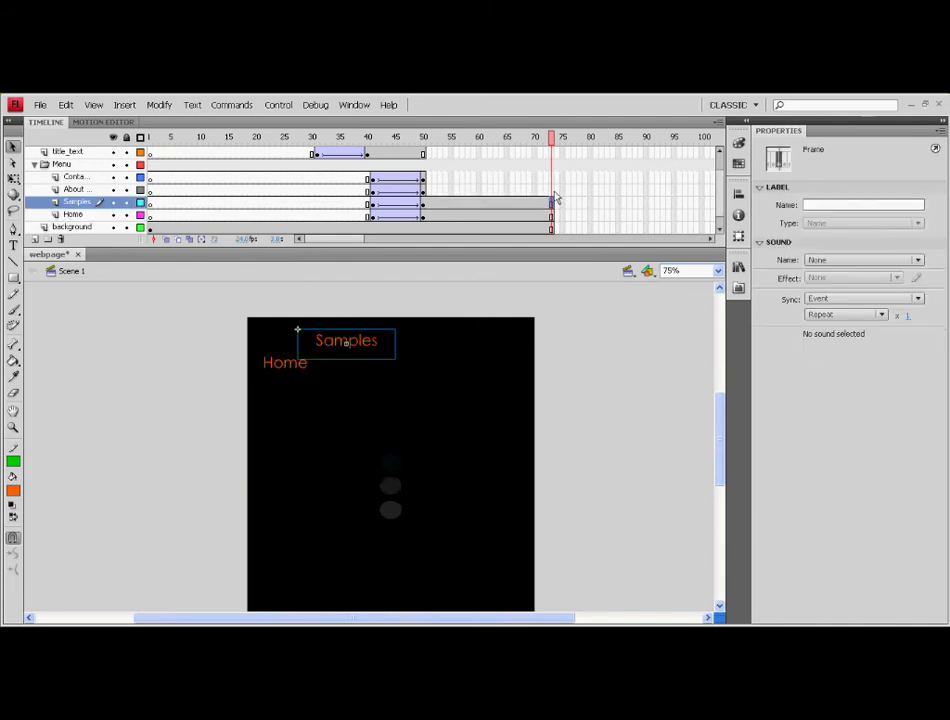
{"action": "left_click", "coordinate": [551, 189]}
{"action": "key", "text": "F6"}
{"action": "left_click", "coordinate": [551, 177]}
{"action": "key", "text": "F6"}
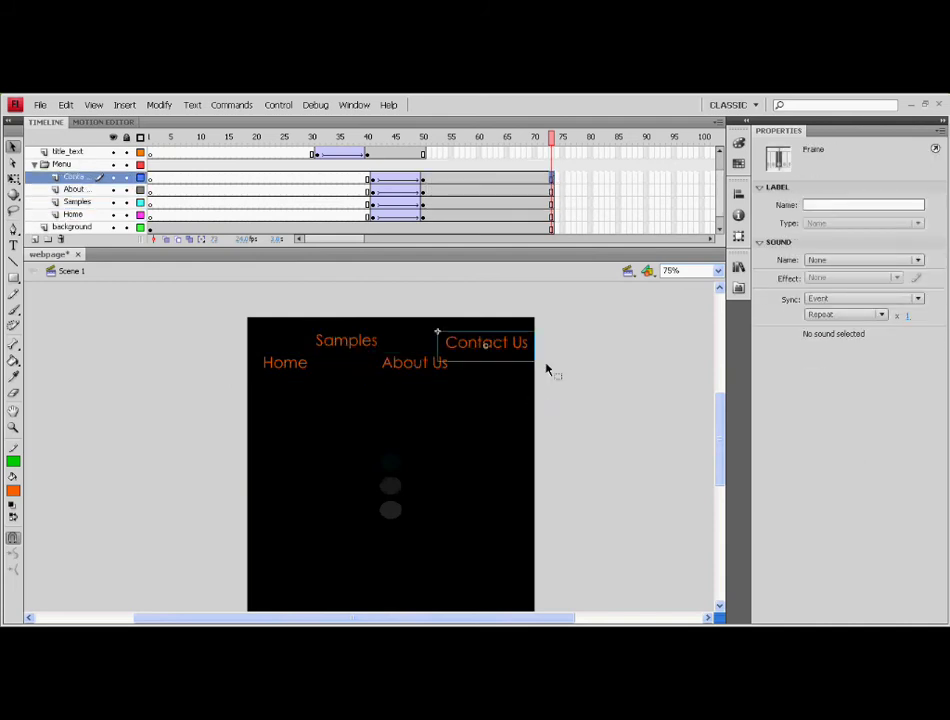
- Add a keyframe at frame 51 of the box layer and extend the layer to frame 73
{"action": "scroll", "coordinate": [517, 184], "scroll_direction": "up", "scroll_amount": 1}
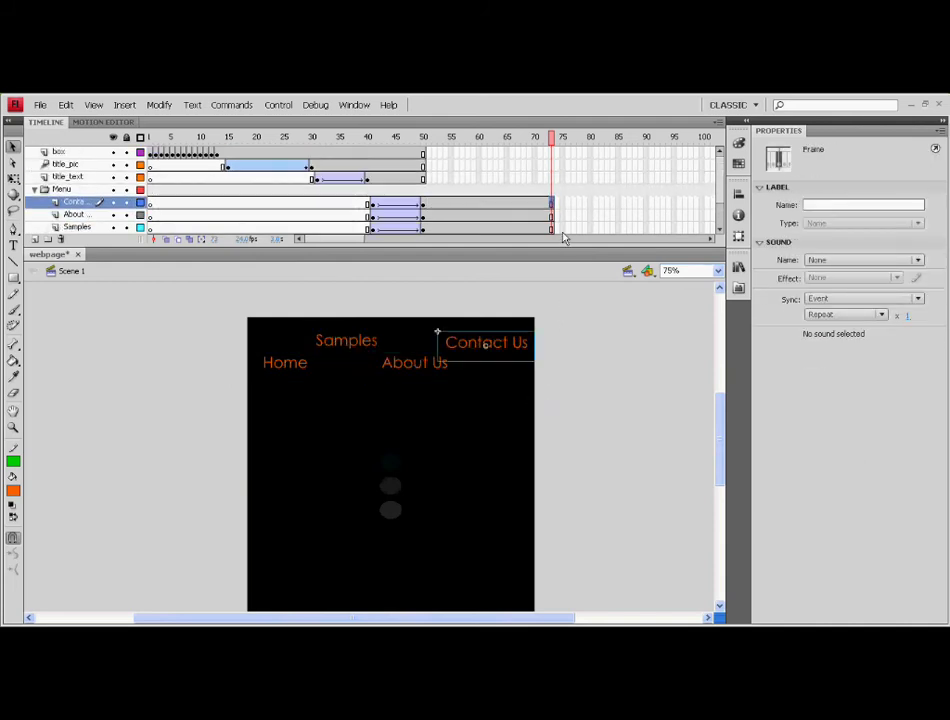
{"action": "left_click", "coordinate": [557, 153]}
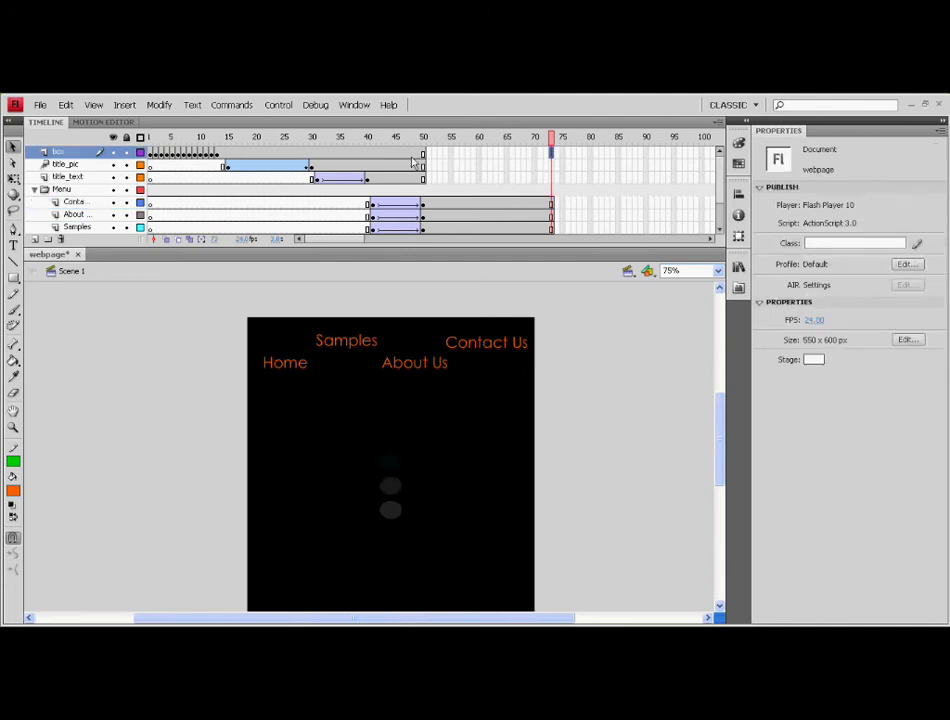
{"action": "left_click", "coordinate": [428, 154]}
{"action": "left_click", "coordinate": [555, 154]}
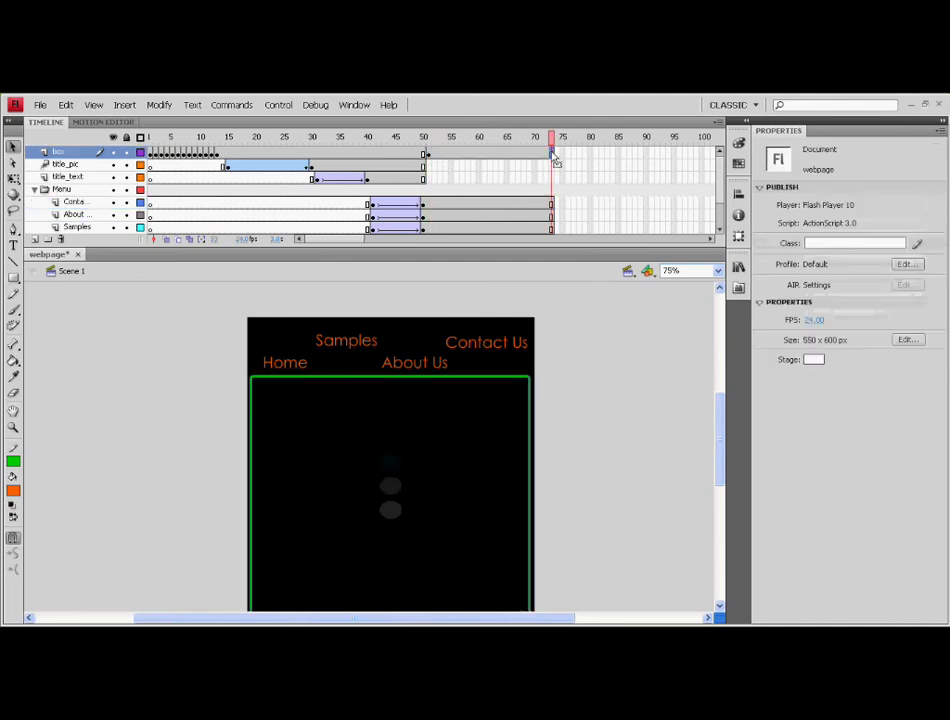
- Add keyframes at frame 51 of the Contact Us, About Us, Samples, Home and background layers
{"action": "left_click", "coordinate": [425, 203]}
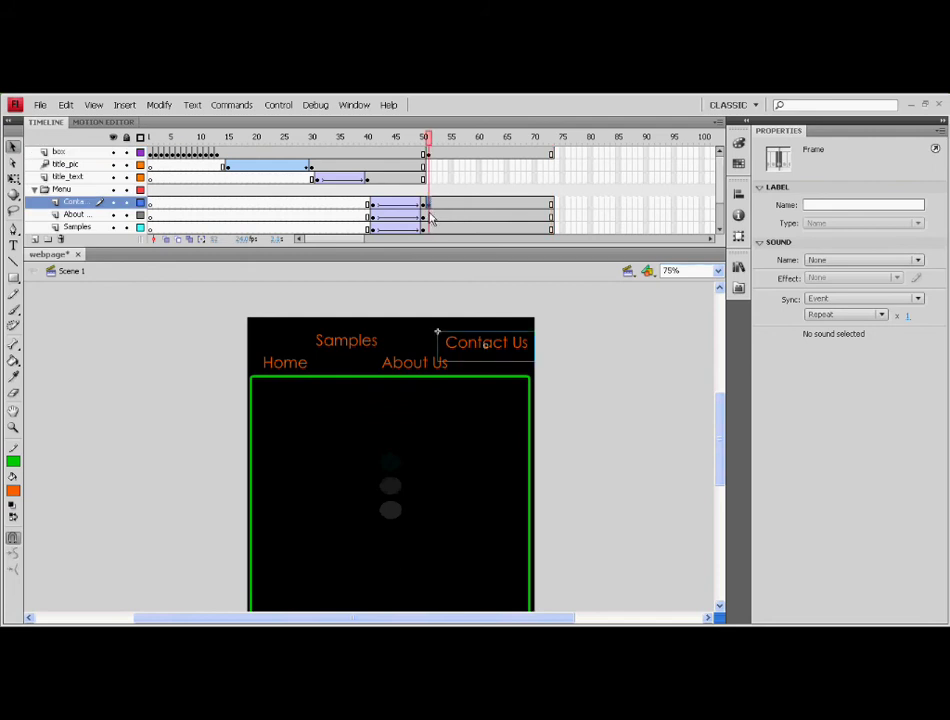
{"action": "left_click", "coordinate": [427, 215]}
{"action": "scroll", "coordinate": [430, 218], "scroll_direction": "down", "scroll_amount": 1}
{"action": "left_click", "coordinate": [428, 214]}
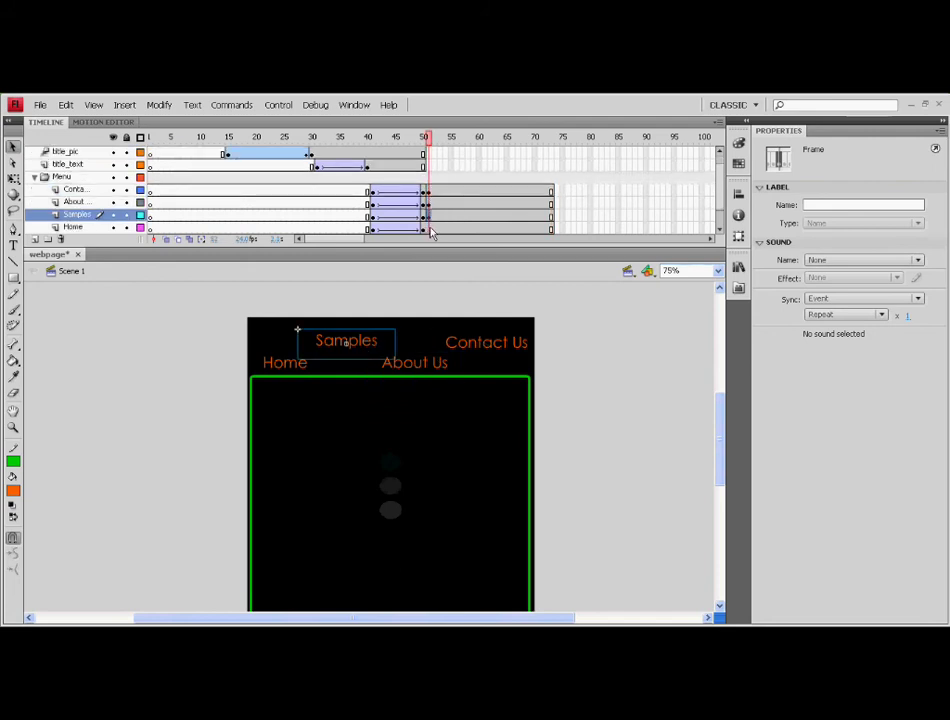
{"action": "left_click", "coordinate": [429, 228]}
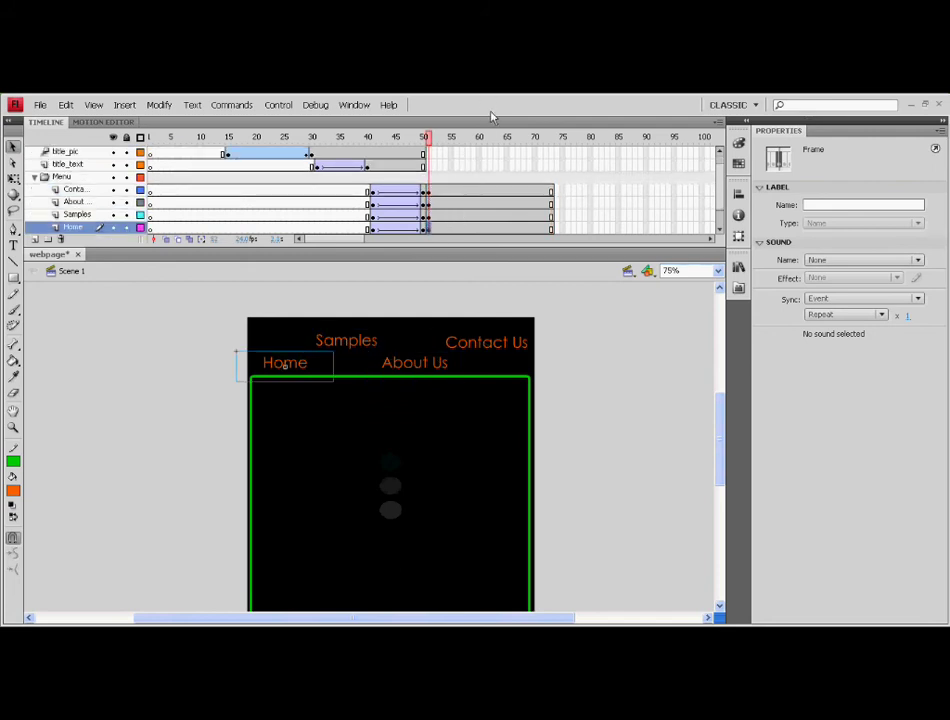
{"action": "scroll", "coordinate": [478, 174], "scroll_direction": "down", "scroll_amount": 1}
{"action": "left_click", "coordinate": [428, 228]}
{"action": "left_click", "coordinate": [588, 202]}
{"action": "left_click", "coordinate": [512, 178]}
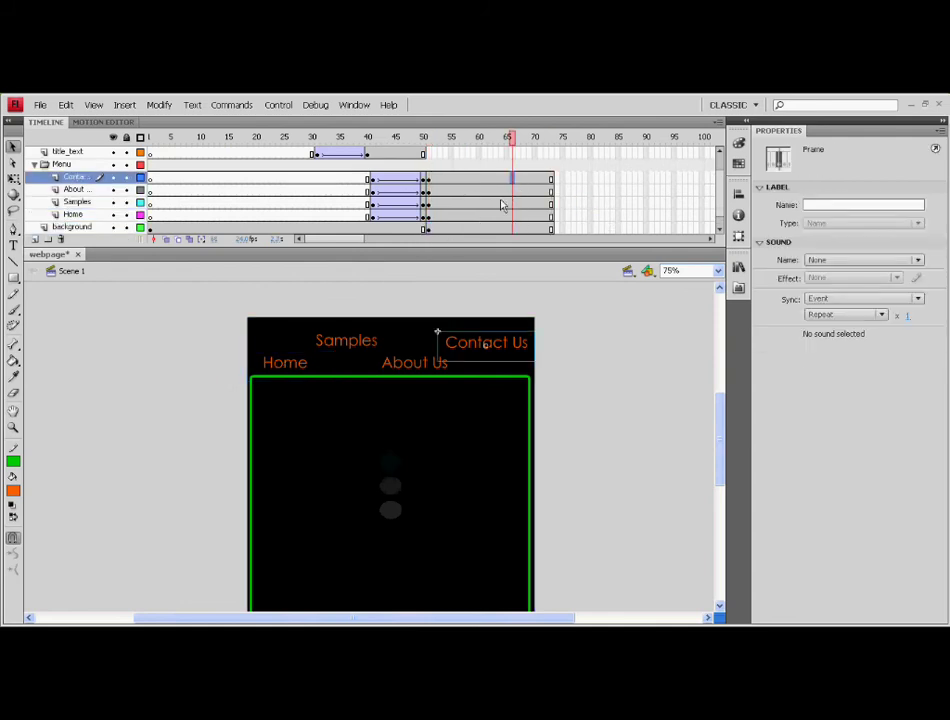
{"action": "mouse_move", "coordinate": [518, 140]}
{"action": "left_mouse_down"}
{"action": "mouse_move", "coordinate": [365, 140]}
{"action": "mouse_move", "coordinate": [518, 140]}
{"action": "left_mouse_up"}
{"action": "scroll", "coordinate": [505, 226], "scroll_direction": "up", "scroll_amount": 1}
{"action": "scroll", "coordinate": [505, 220], "scroll_direction": "up", "scroll_amount": 1}
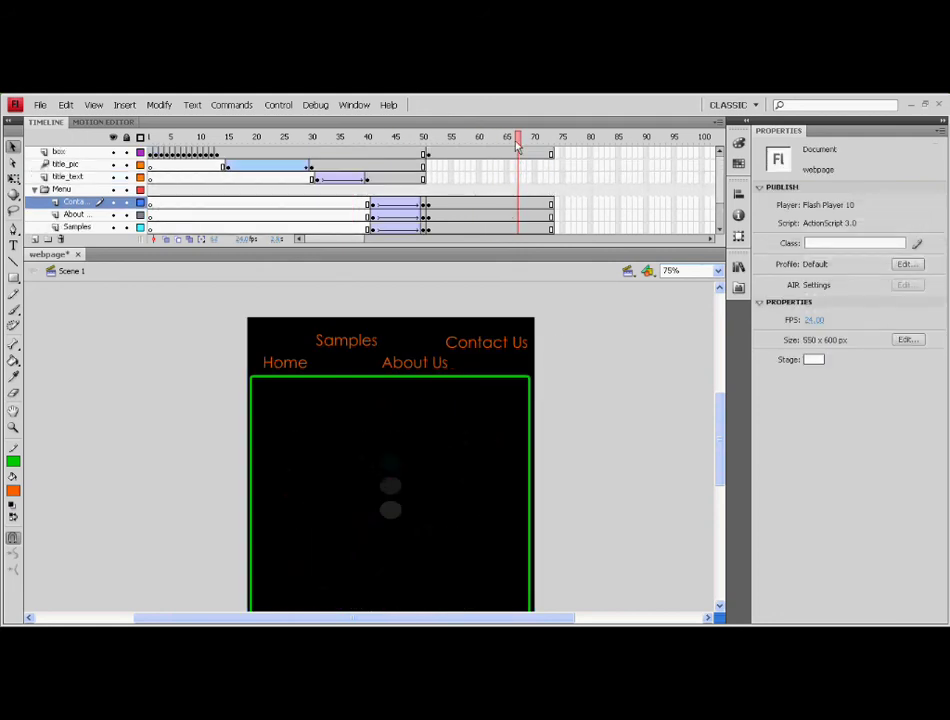
- Create a new layer above the box layer and name it slides
{"action": "left_click", "coordinate": [35, 240]}
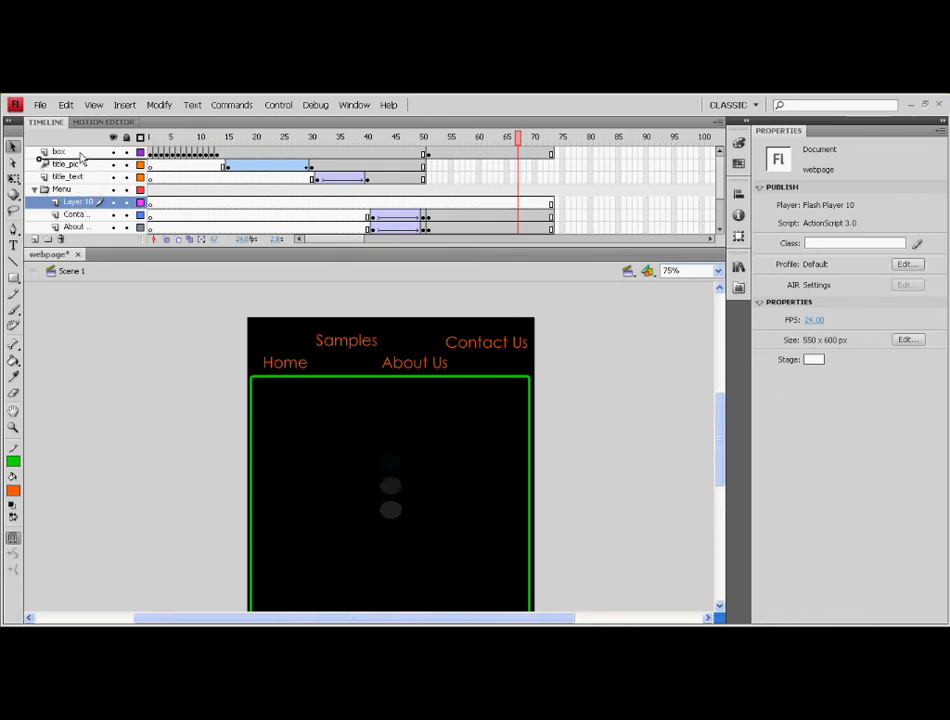
{"action": "left_click_drag", "start_coordinate": [75, 147], "coordinate": [77, 149]}
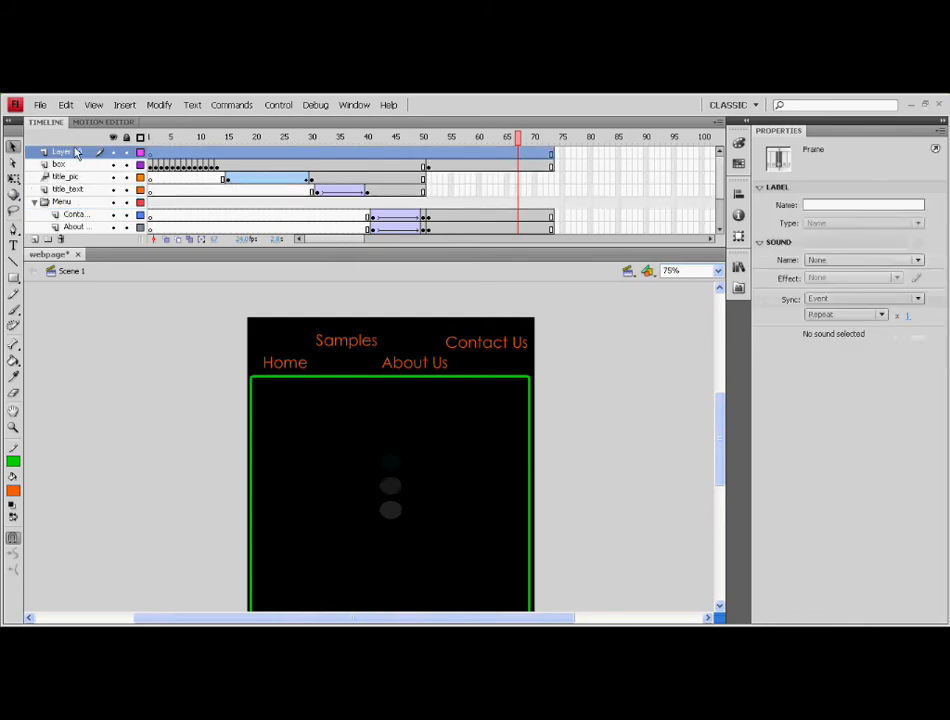
{"action": "double_click", "coordinate": [77, 151]}
{"action": "type", "text": "slides"}
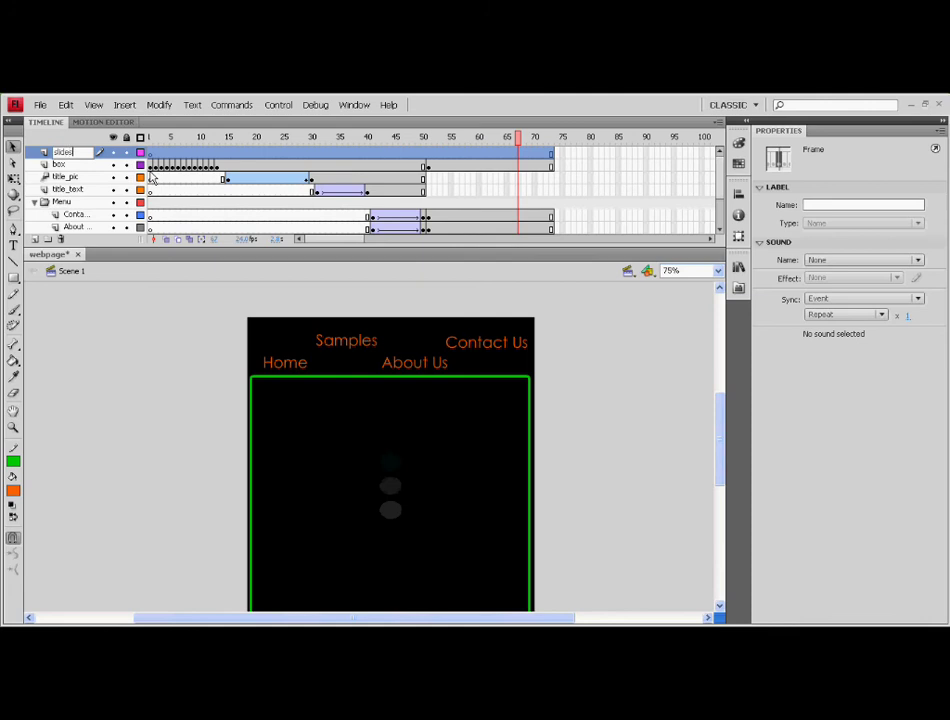
{"action": "key", "text": "Return"}
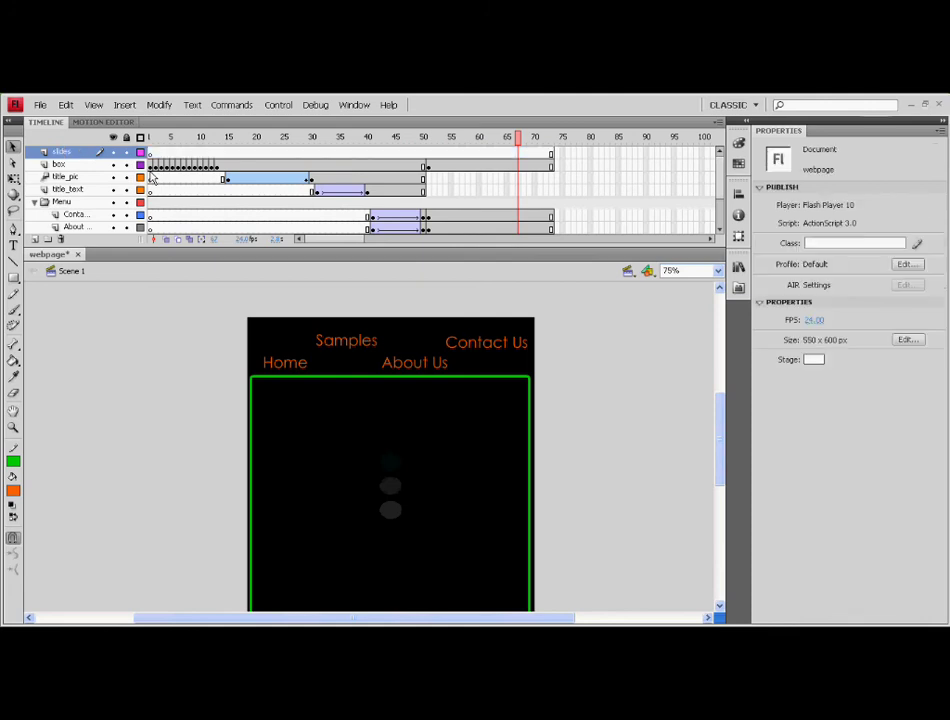
- Add a keyframe at frame 51 of the slides layer
{"action": "left_click", "coordinate": [431, 153]}
{"action": "key", "text": "F6"}
{"action": "left_click", "coordinate": [585, 166]}
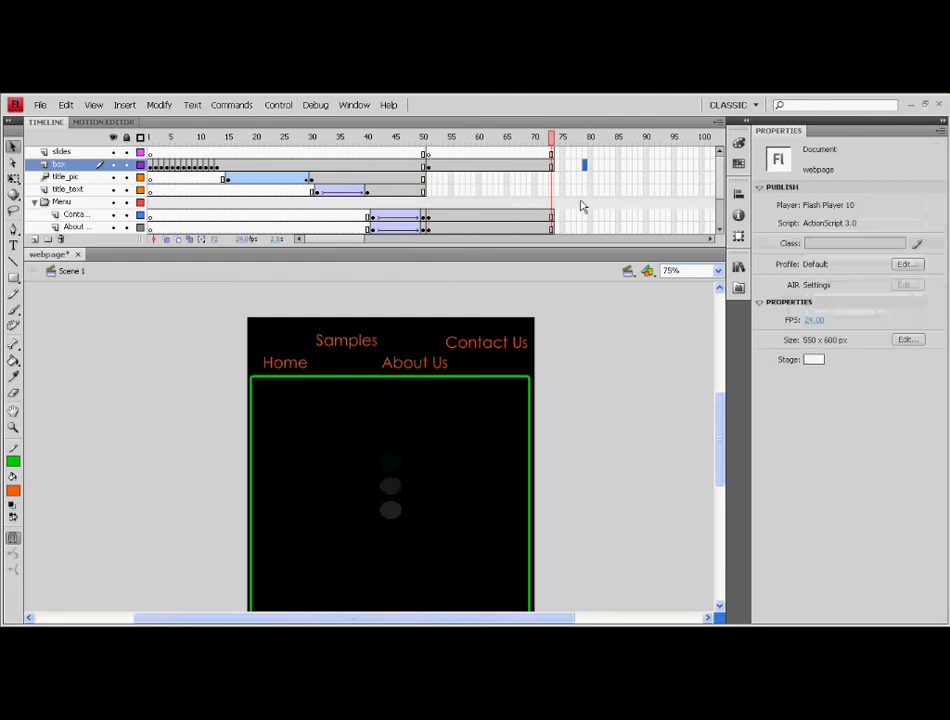
- Place growing_together.jpg from the library inside the green box at frame 51 of the slides layer
{"action": "left_click", "coordinate": [428, 153]}
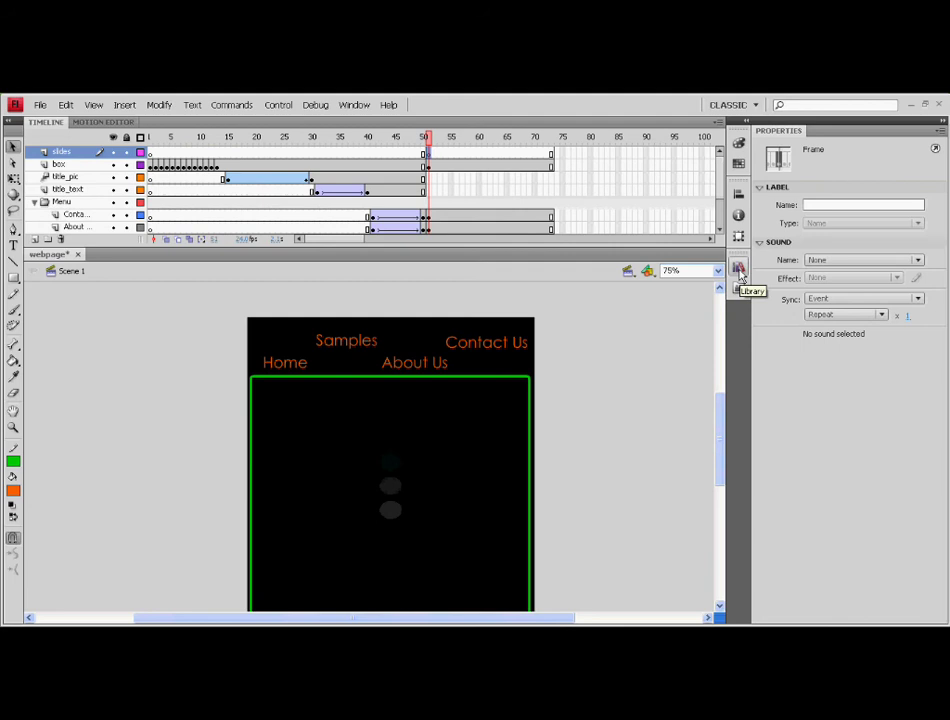
{"action": "left_click", "coordinate": [739, 268]}
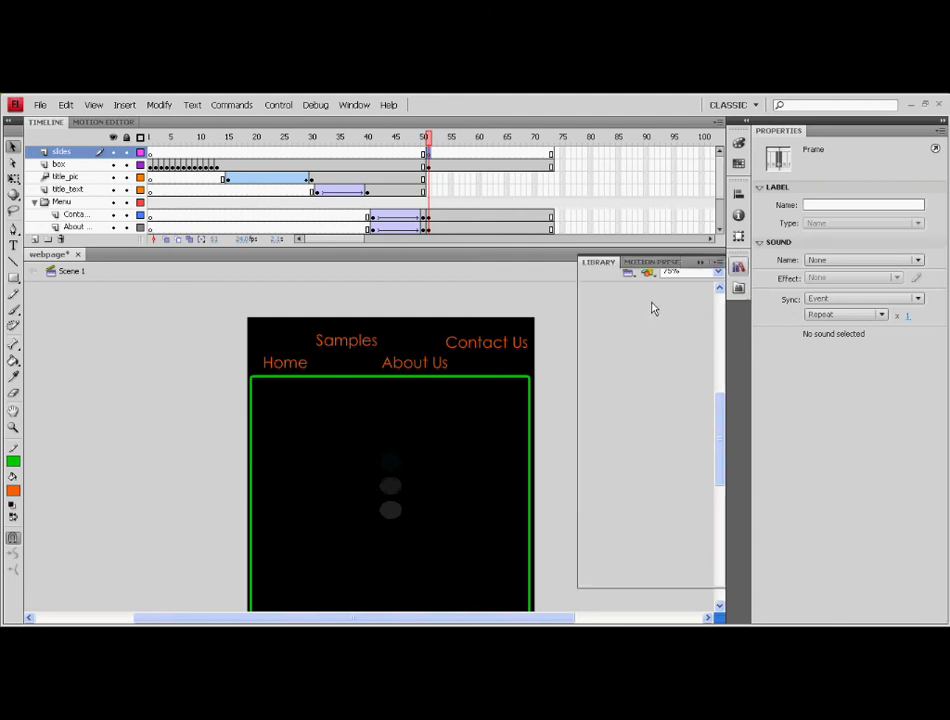
{"action": "left_click", "coordinate": [654, 505]}
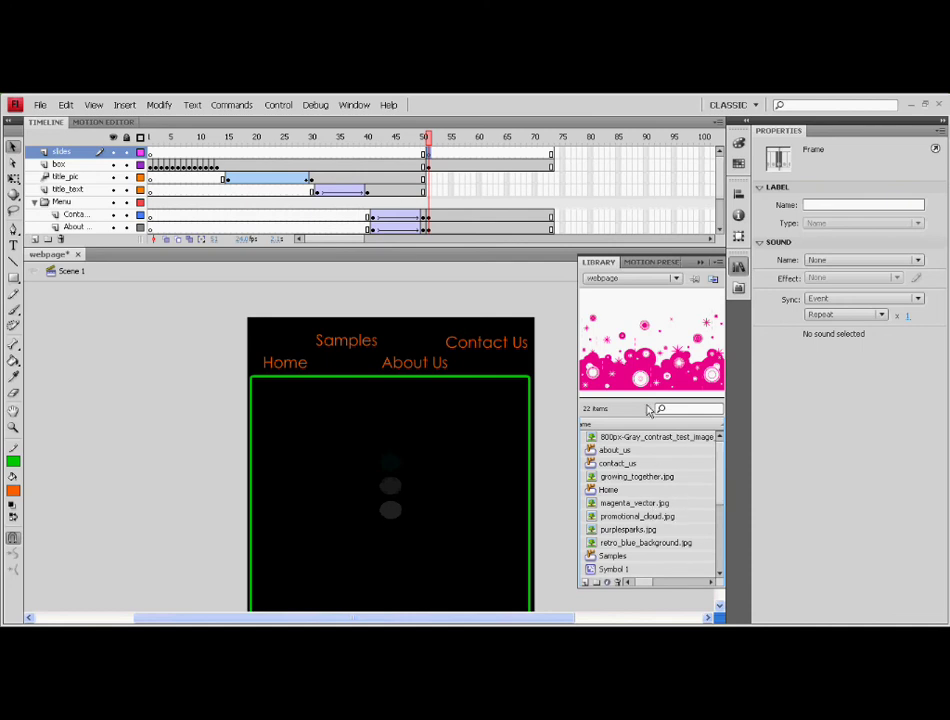
{"action": "left_click", "coordinate": [645, 530]}
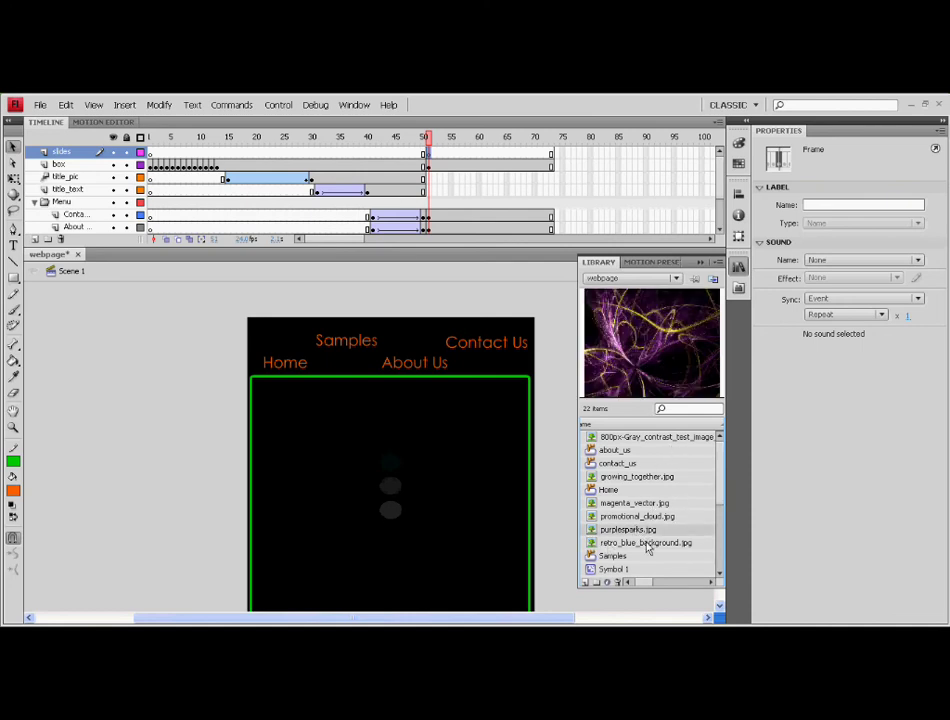
{"action": "left_click", "coordinate": [650, 543]}
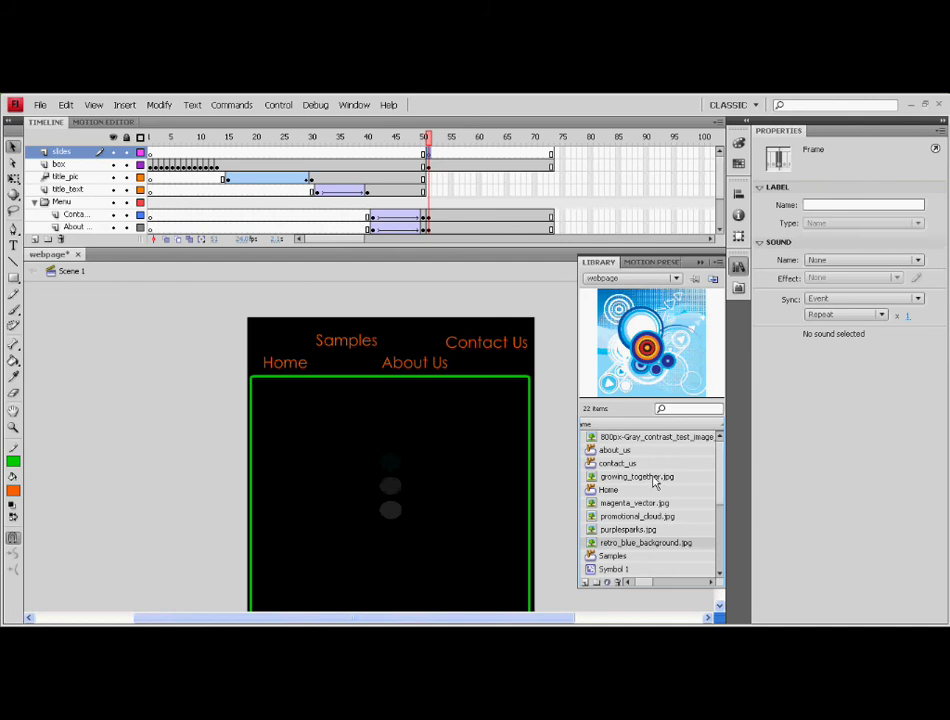
{"action": "left_click", "coordinate": [670, 425]}
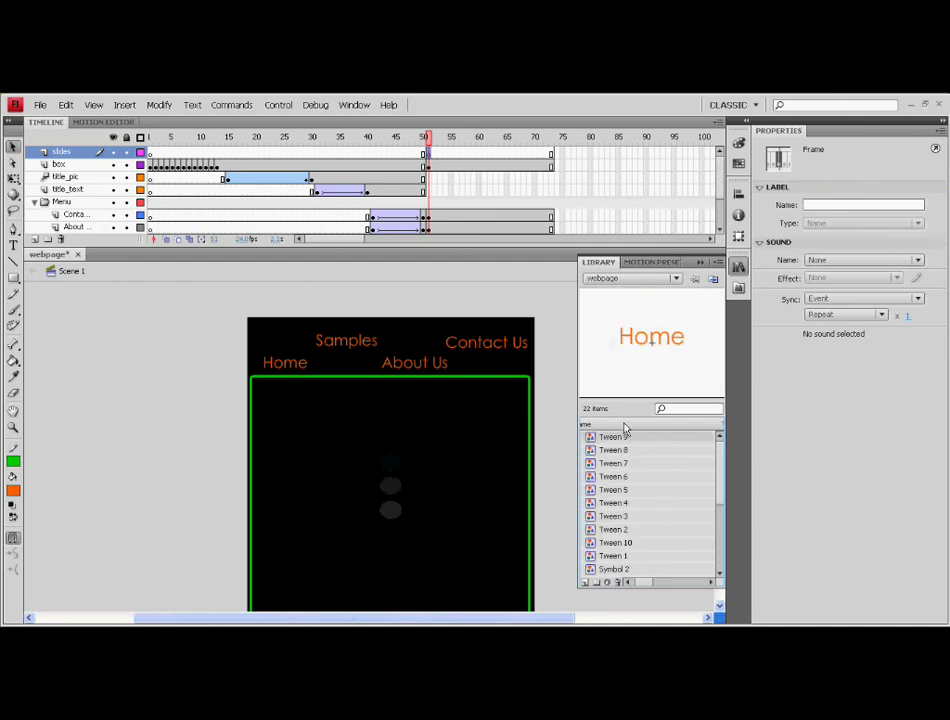
{"action": "left_click", "coordinate": [667, 424]}
{"action": "left_click", "coordinate": [640, 446]}
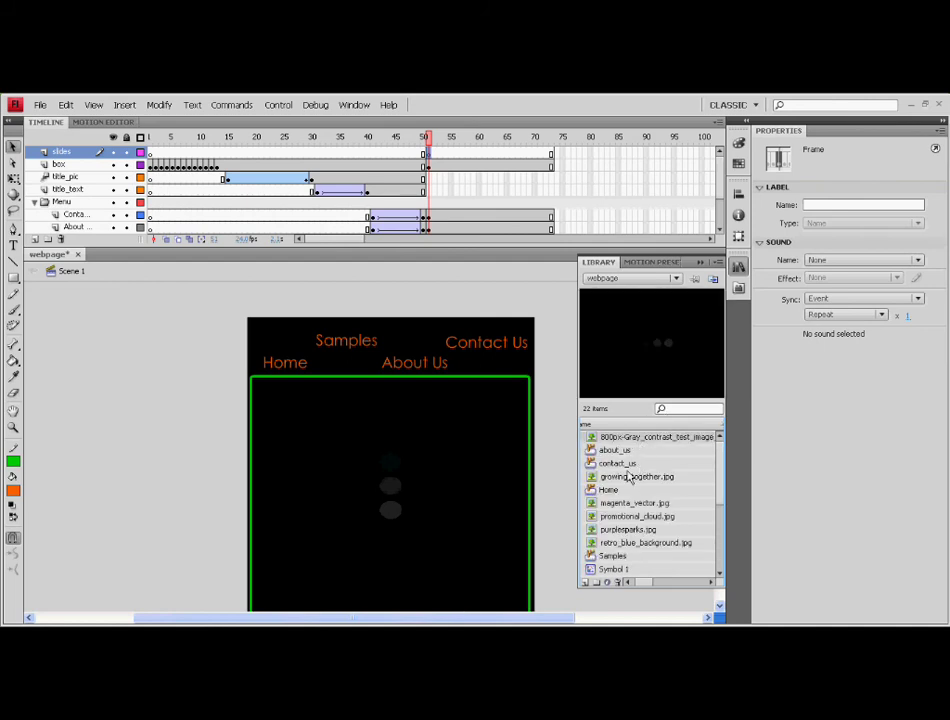
{"action": "left_click", "coordinate": [630, 478]}
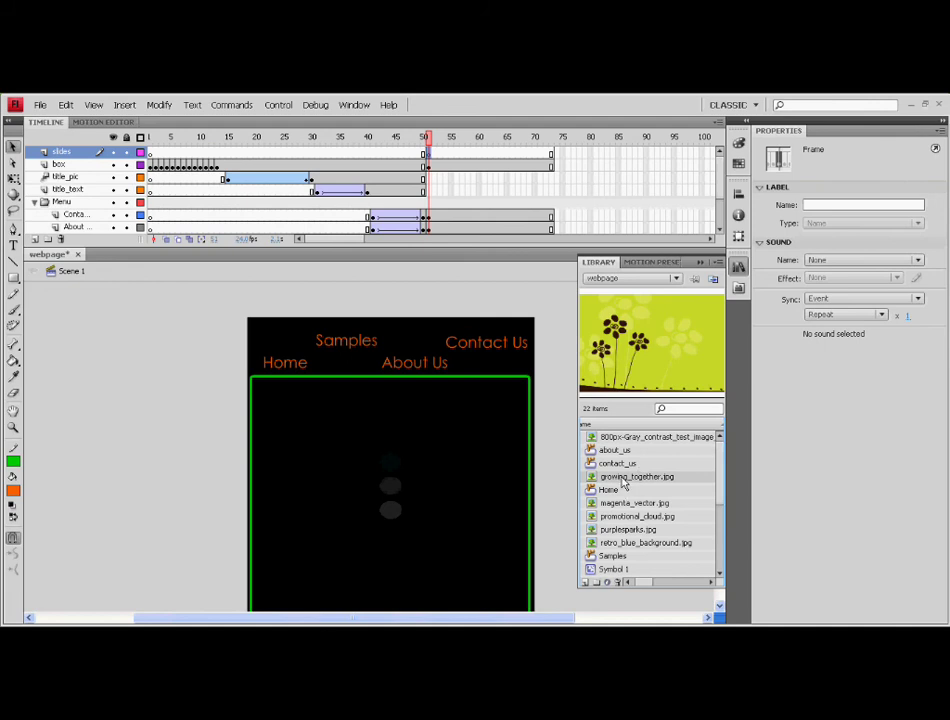
{"action": "left_click_drag", "start_coordinate": [623, 483], "coordinate": [405, 503]}
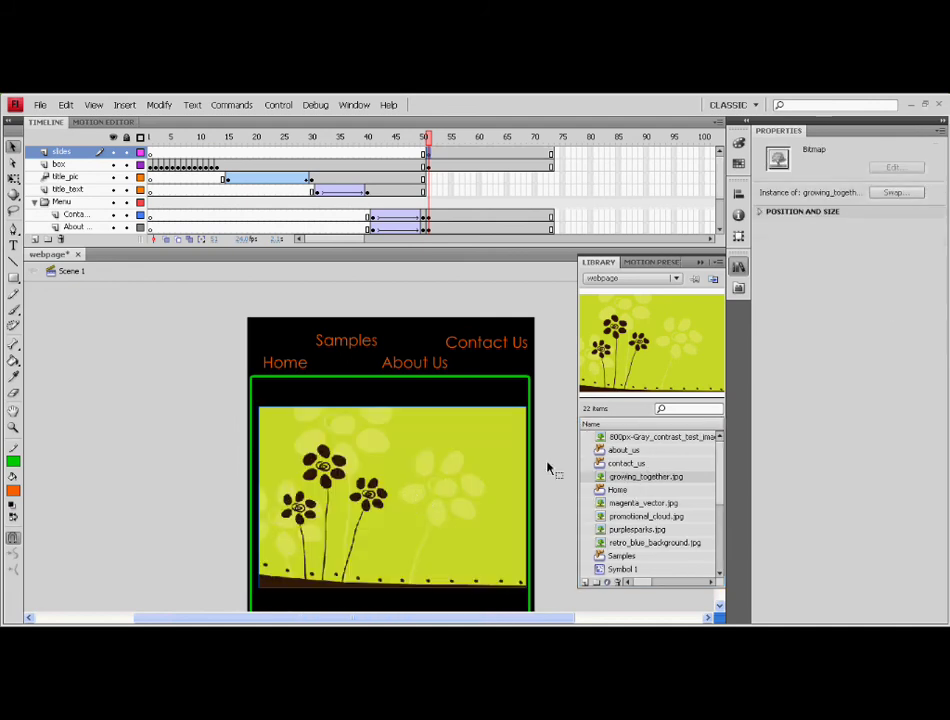
{"action": "left_click", "coordinate": [551, 418]}
- Shrink the flower picture slightly with Free Transform so it sits within the green box with side margins
{"action": "left_click", "coordinate": [483, 503]}
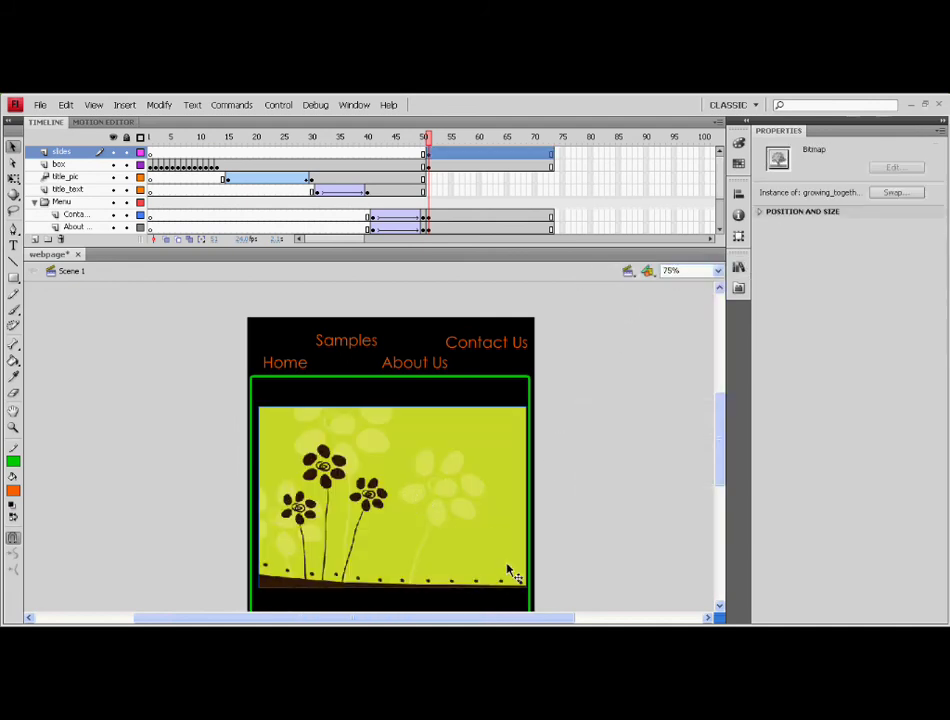
{"action": "right_click", "coordinate": [510, 572]}
{"action": "left_click", "coordinate": [545, 420]}
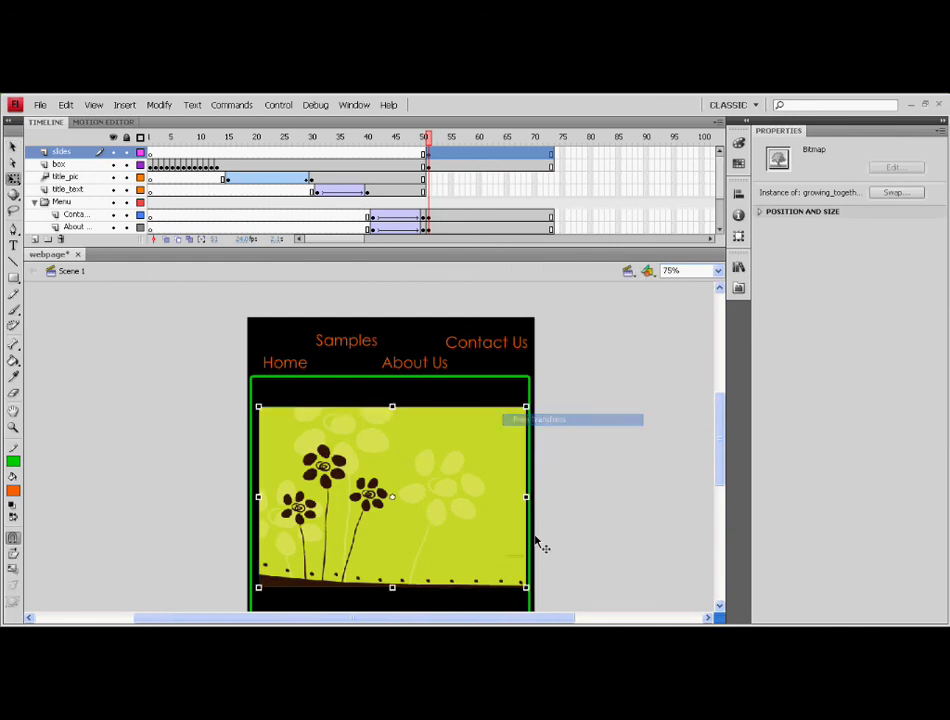
{"action": "left_click_drag", "start_coordinate": [526, 587], "coordinate": [516, 578]}
{"action": "left_click", "coordinate": [660, 520]}
- Nudge the flower picture slightly down within the green box
{"action": "scroll", "coordinate": [439, 434], "scroll_direction": "down", "scroll_amount": 3}
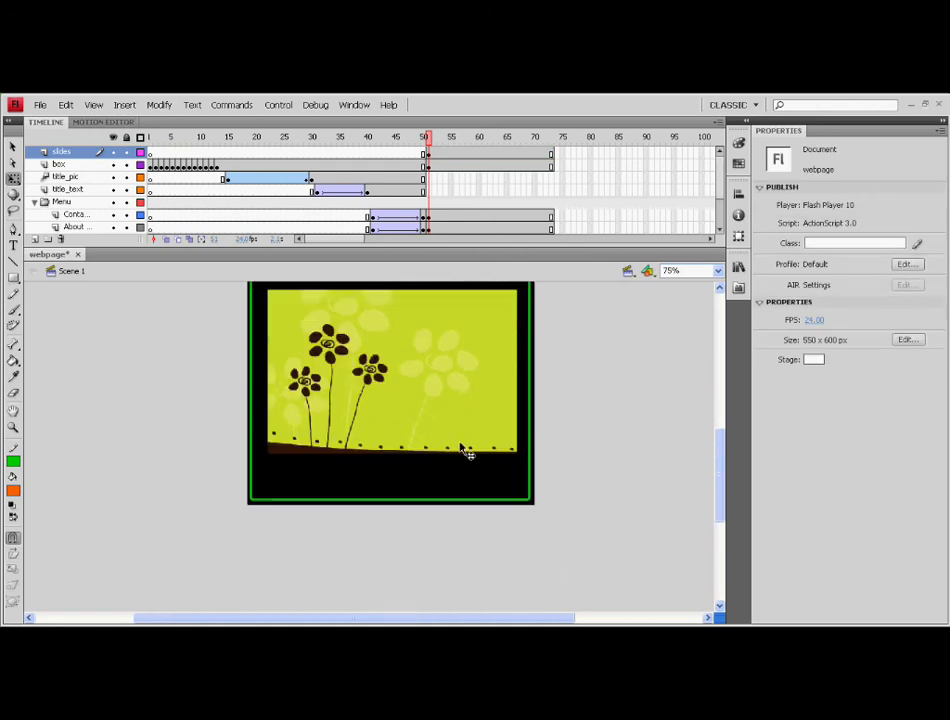
{"action": "left_click", "coordinate": [439, 434]}
{"action": "key", "text": "Down"}
{"action": "key", "text": "Down"}
{"action": "key", "text": "Down"}
{"action": "key", "text": "Down"}
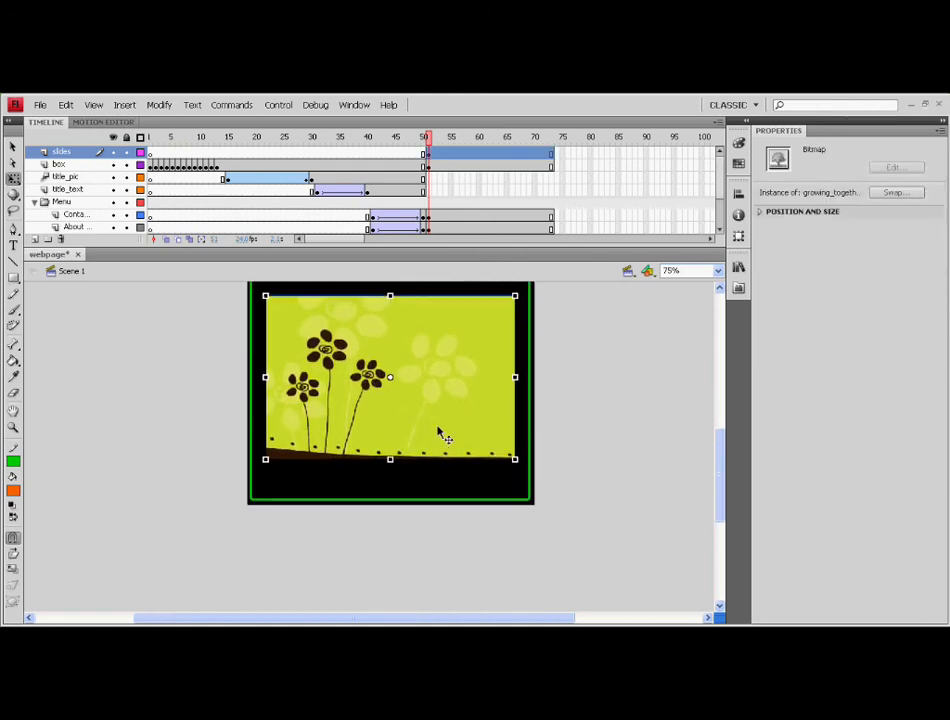
{"action": "left_click", "coordinate": [632, 494]}
- Convert the flower picture to a Movie Clip symbol named Flowers
{"action": "left_click", "coordinate": [446, 436]}
{"action": "right_click", "coordinate": [421, 392]}
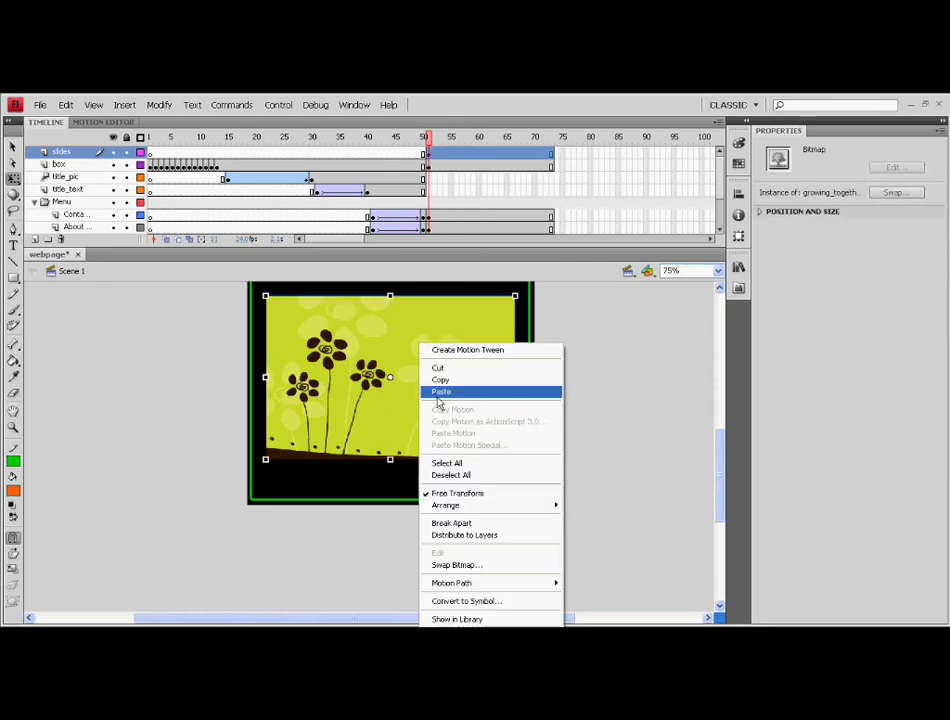
{"action": "left_click", "coordinate": [468, 601]}
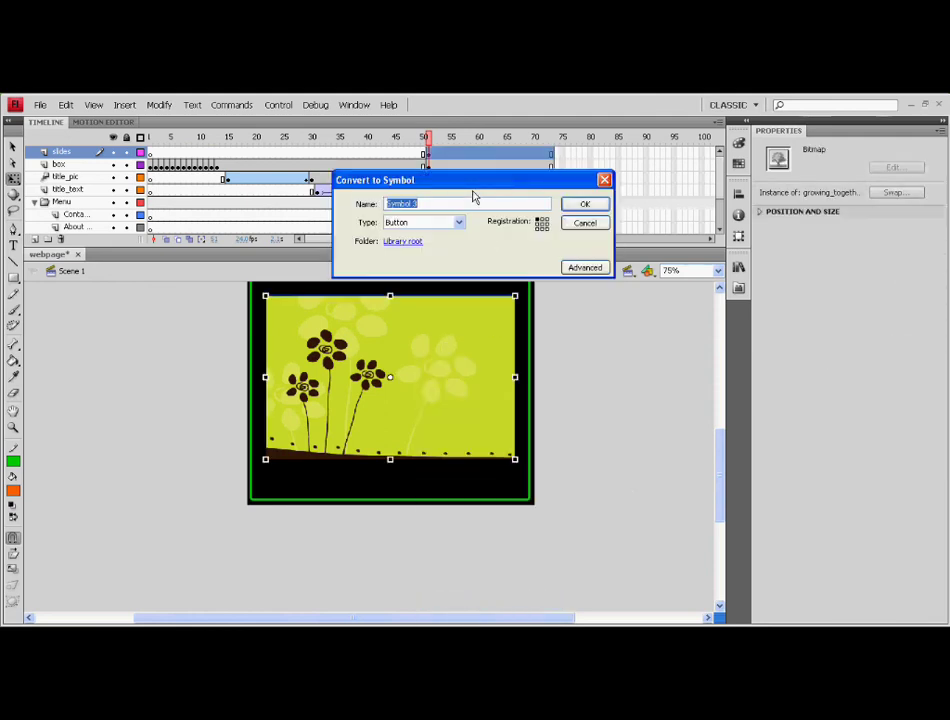
{"action": "type", "text": "Mo"}
{"action": "left_click", "coordinate": [437, 222]}
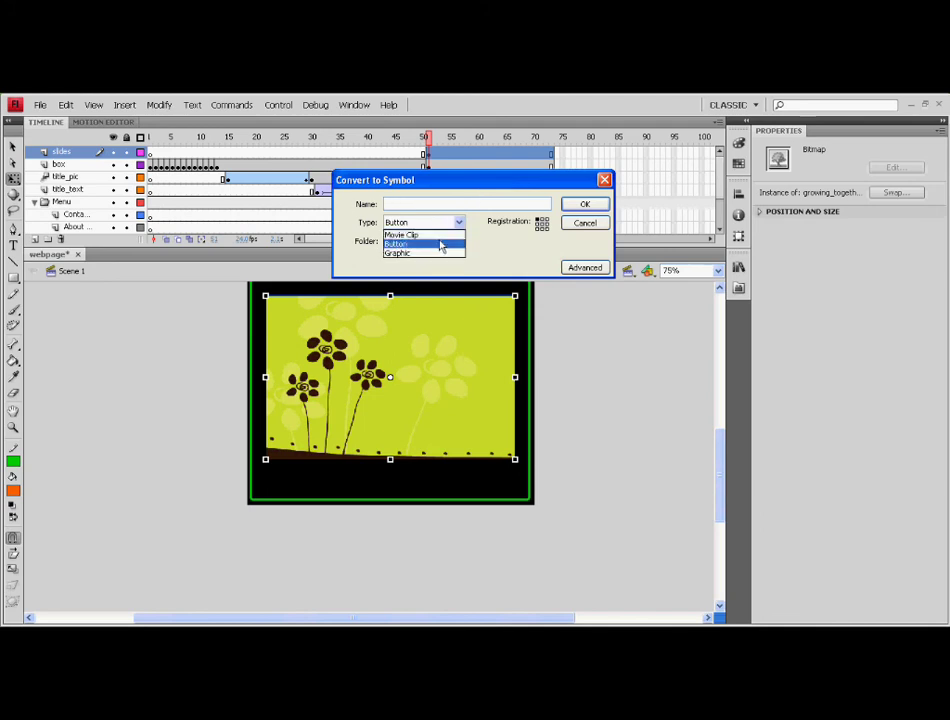
{"action": "left_click", "coordinate": [440, 234]}
{"action": "left_click", "coordinate": [431, 203]}
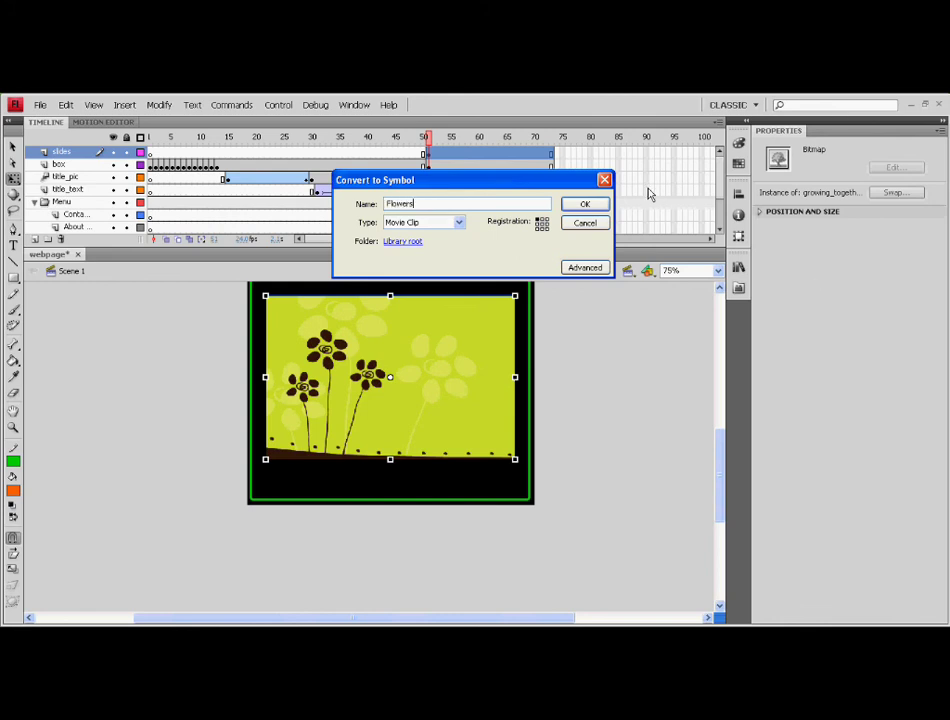
{"action": "left_click", "coordinate": [602, 207]}
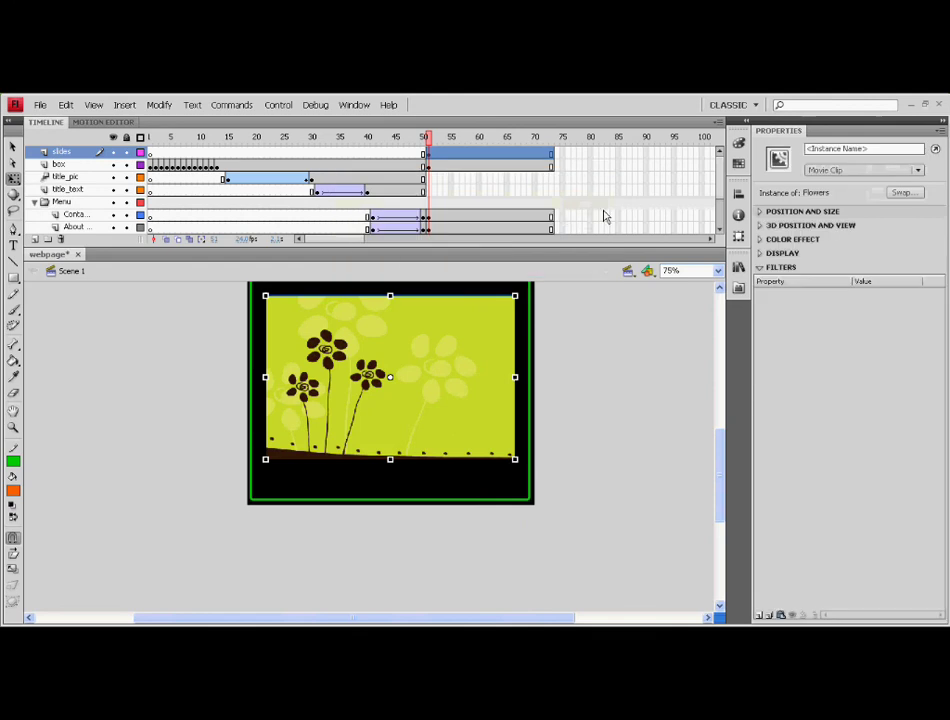
- Open the Flowers movie clip for editing and add a keyframe at frame 11 of its layer
{"action": "left_click", "coordinate": [613, 398]}
{"action": "double_click", "coordinate": [476, 367]}
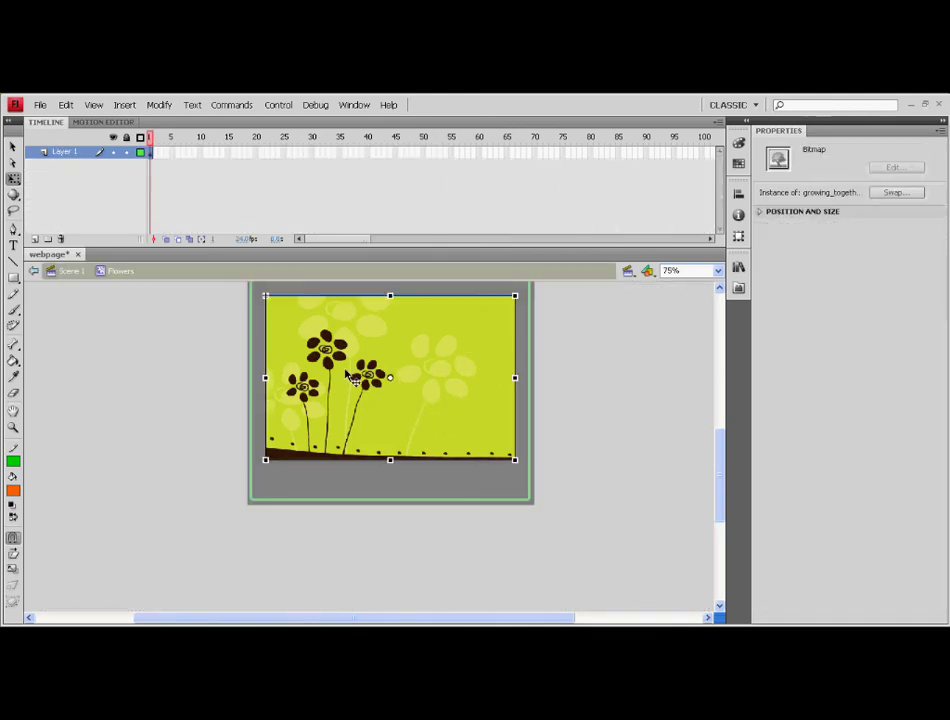
{"action": "left_click", "coordinate": [201, 152]}
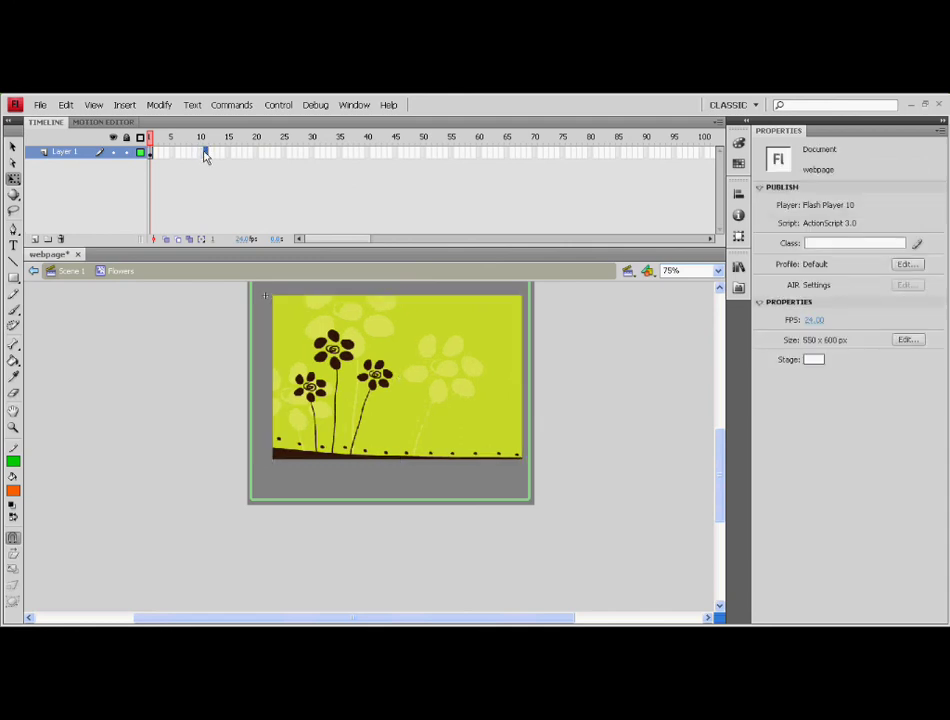
{"action": "key", "text": "F6"}
- At frame 1 of the Flowers clip, move the picture horizontally until it lies completely outside the box's right edge
{"action": "left_click", "coordinate": [150, 152]}
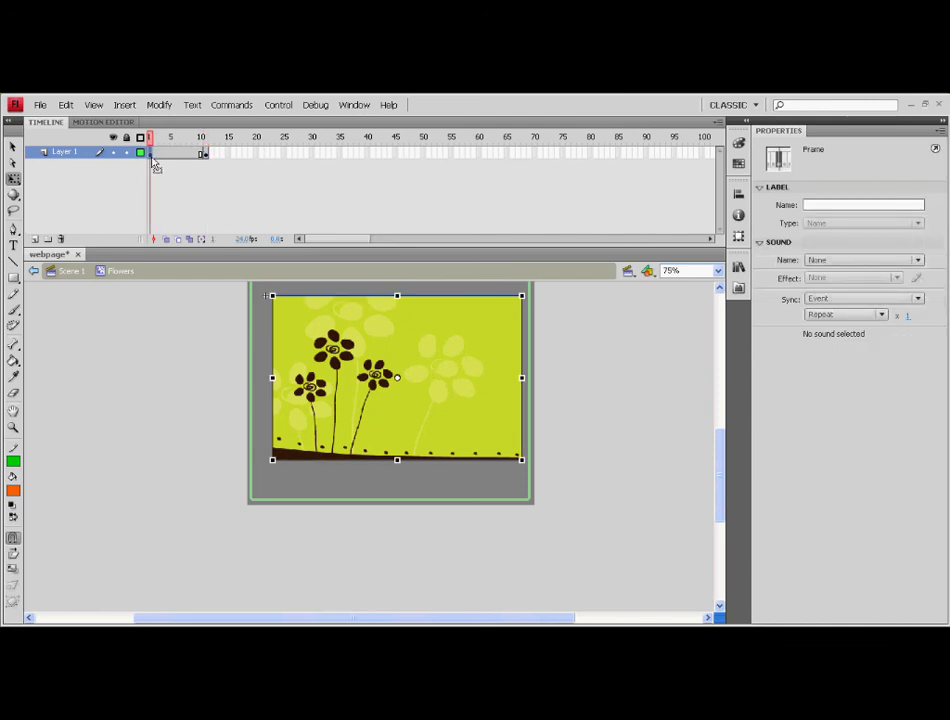
{"action": "key", "text": "shift+Right"}
{"action": "key", "text": "shift+Right"}
{"action": "key", "text": "shift+Right"}
{"action": "key", "text": "shift+Right"}
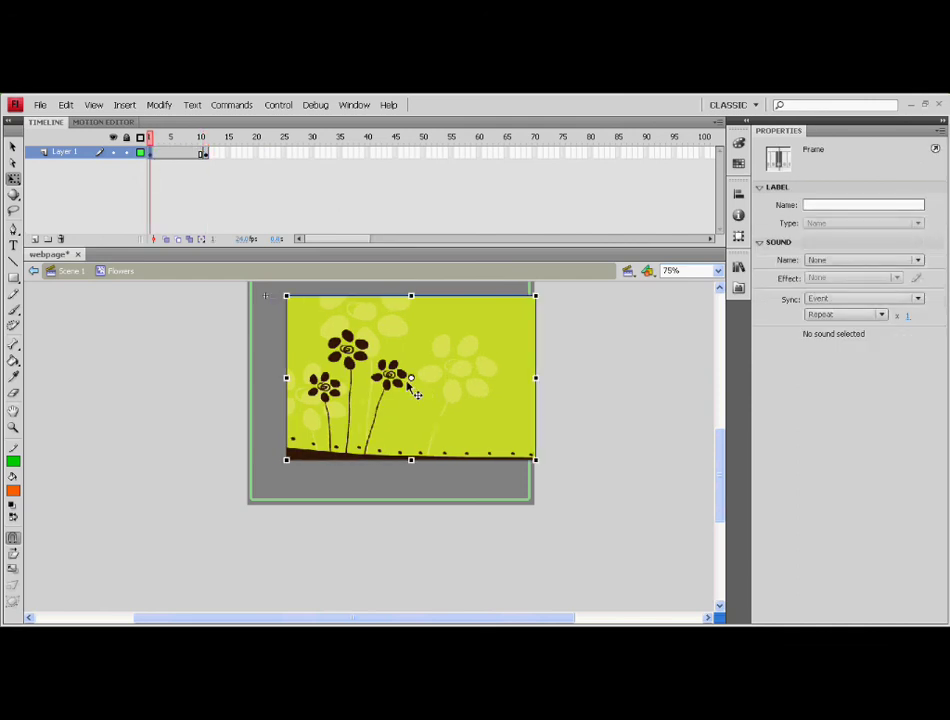
{"action": "key", "text": "shift+Right"}
{"action": "key", "text": "shift+Right"}
{"action": "key", "text": "shift+Right"}
{"action": "key", "text": "shift+Right"}
{"action": "key", "text": "shift+Right"}
{"action": "key", "text": "shift+Right"}
{"action": "key", "text": "shift+Right"}
{"action": "key", "text": "shift+Right"}
{"action": "key", "text": "shift+Right"}
{"action": "key", "text": "shift+Right"}
{"action": "key", "text": "shift+Right"}
{"action": "key", "text": "shift+Right"}
{"action": "key", "text": "shift+Right"}
{"action": "key", "text": "shift+Right"}
{"action": "key", "text": "shift+Right"}
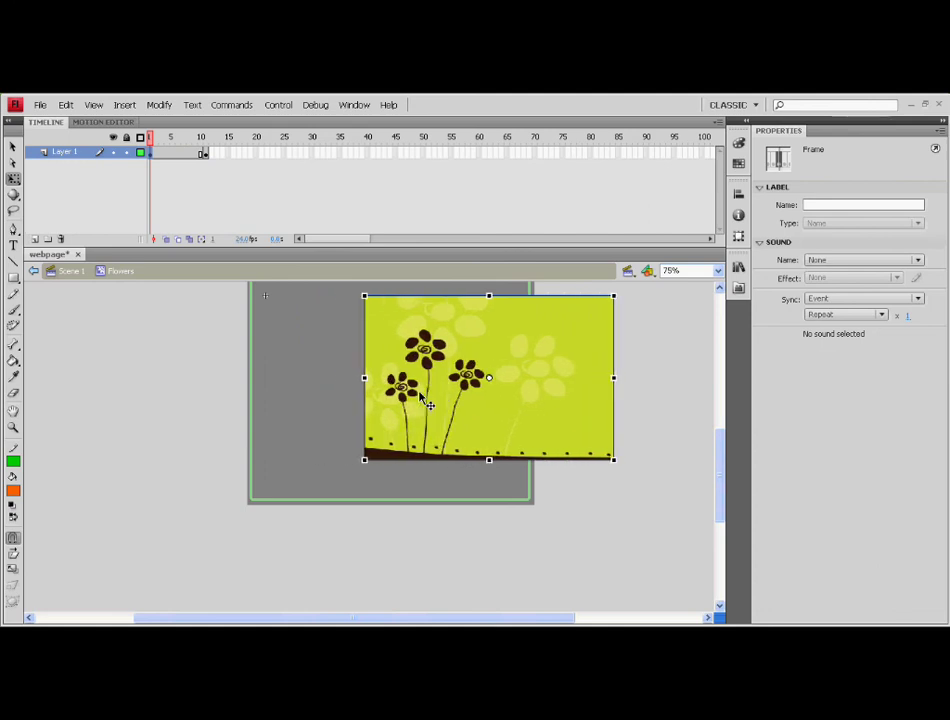
{"action": "key", "text": "shift+Right"}
{"action": "key", "text": "shift+Right"}
{"action": "key", "text": "shift+Right"}
{"action": "key", "text": "shift+Right"}
{"action": "key", "text": "shift+Right"}
{"action": "key", "text": "shift+Right"}
{"action": "key", "text": "shift+Right"}
{"action": "key", "text": "shift+Right"}
{"action": "key", "text": "shift+Right"}
{"action": "key", "text": "shift+Right"}
{"action": "key", "text": "shift+Right"}
{"action": "key", "text": "shift+Right"}
{"action": "key", "text": "shift+Right"}
{"action": "key", "text": "shift+Right"}
{"action": "key", "text": "shift+Right"}
{"action": "key", "text": "shift+Right"}
{"action": "key", "text": "shift+Right"}
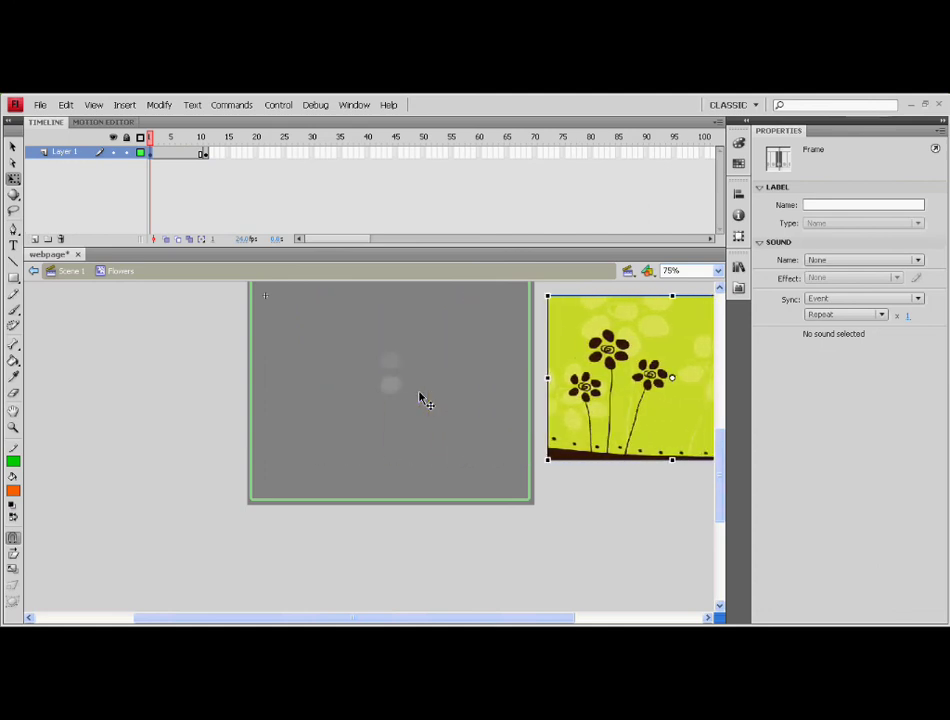
- At frame 11 of the Flowers clip, shift the picture slightly left so it is centred horizontally in the box
{"action": "left_click", "coordinate": [204, 153]}
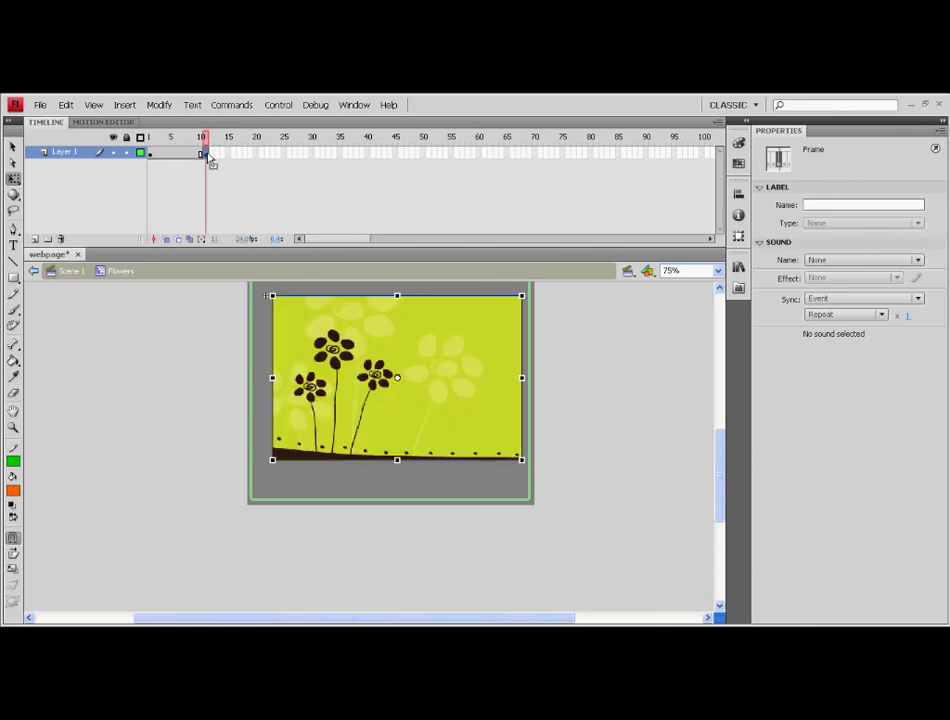
{"action": "key", "text": "shift+Left"}
{"action": "key", "text": "shift+Left"}
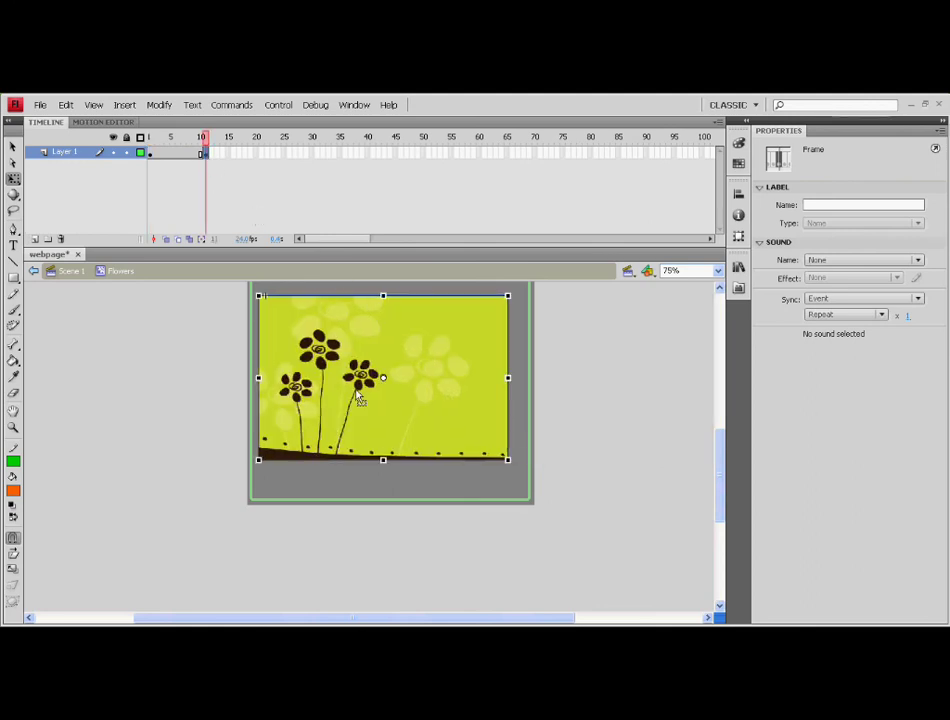
{"action": "key", "text": "shift+Right"}
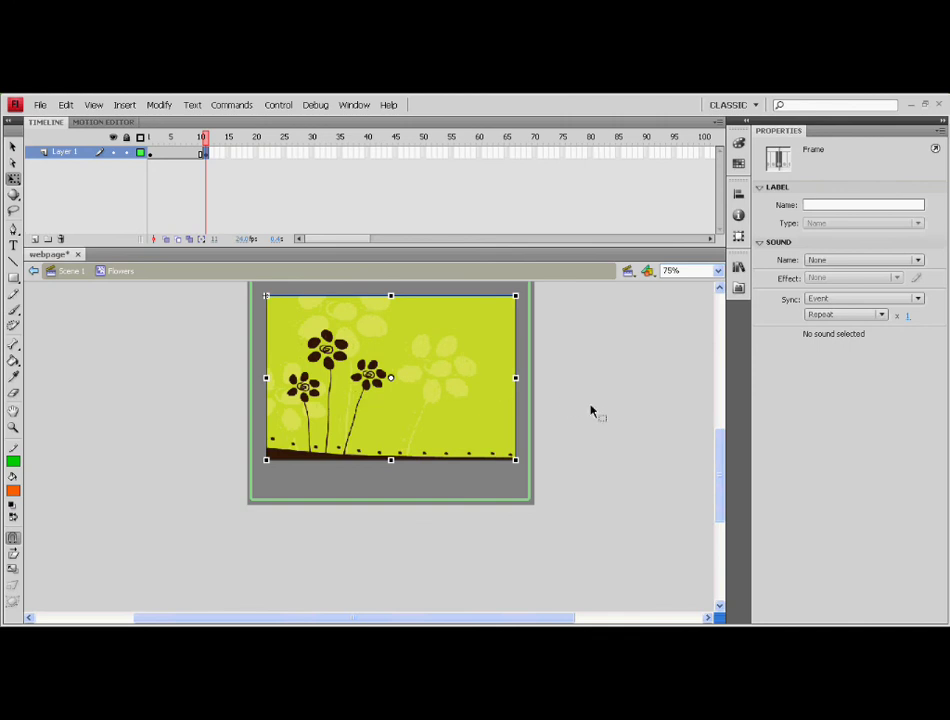
{"action": "left_click", "coordinate": [373, 383]}
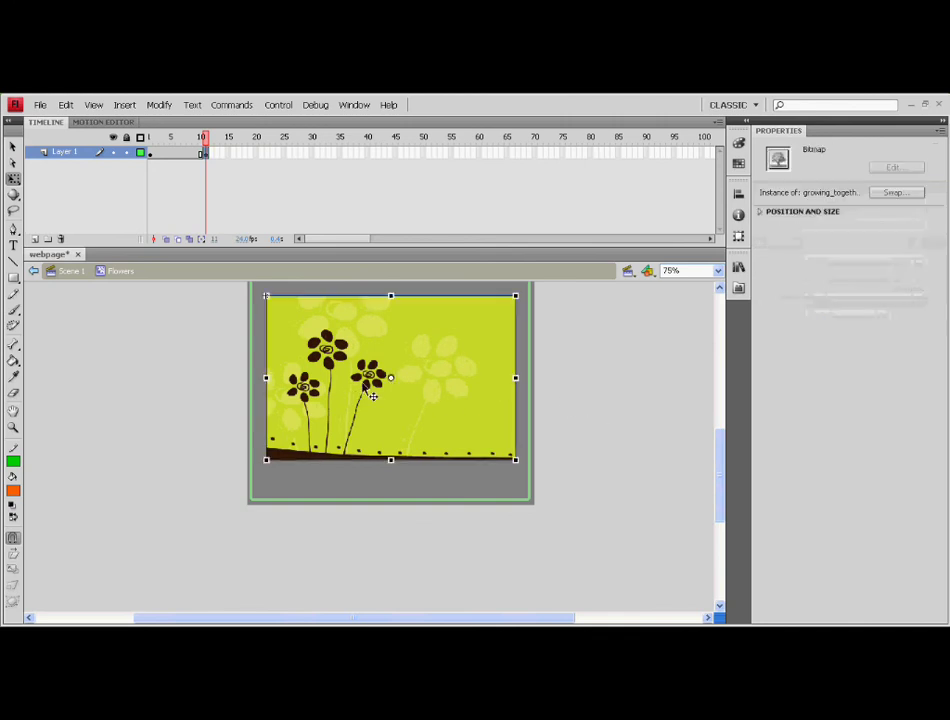
{"action": "left_click", "coordinate": [588, 401]}
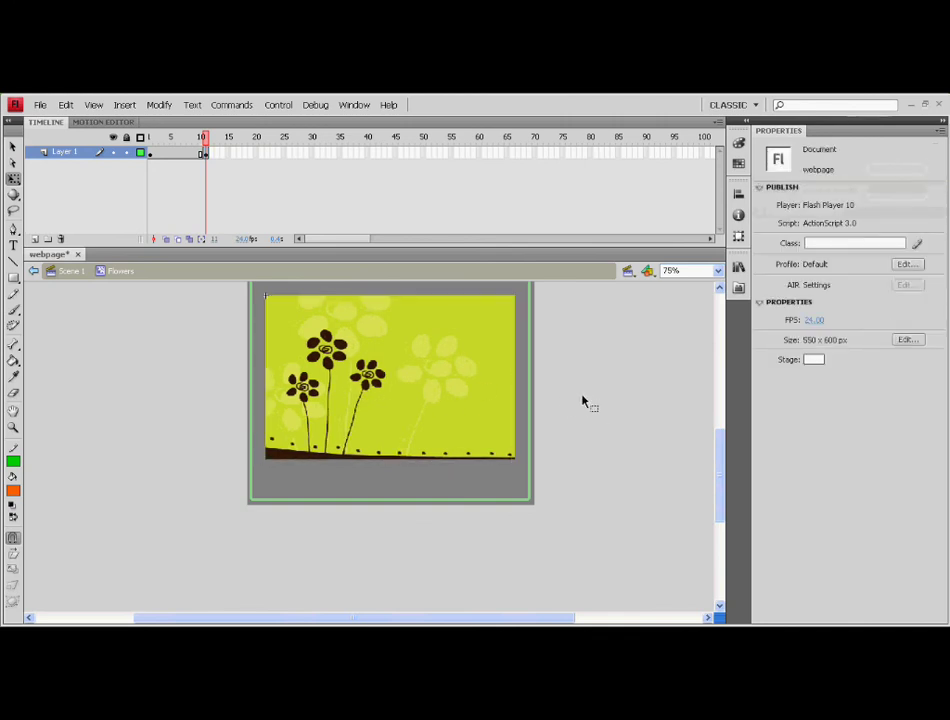
- Add a keyframe at frame 21 of the Flowers clip and select the picture there
{"action": "left_click", "coordinate": [256, 153]}
{"action": "key", "text": "F6"}
{"action": "left_click", "coordinate": [392, 363]}
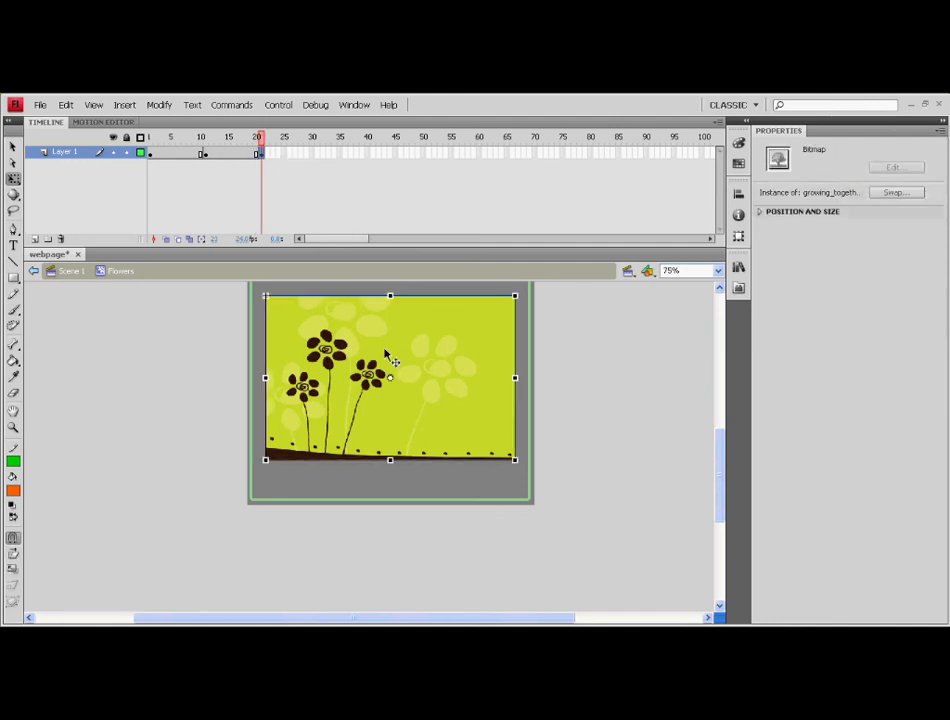
- At frame 21 of the Flowers clip, move the picture horizontally until it lies completely outside the box's left edge
{"action": "key", "text": "shift+Left"}
{"action": "key", "text": "shift+Left"}
{"action": "key", "text": "shift+Left"}
{"action": "key", "text": "shift+Left"}
{"action": "key", "text": "shift+Left"}
{"action": "key", "text": "shift+Left"}
{"action": "key", "text": "shift+Left"}
{"action": "key", "text": "shift+Left"}
{"action": "key", "text": "shift+Left"}
{"action": "key", "text": "shift+Left"}
{"action": "key", "text": "shift+Left"}
{"action": "key", "text": "shift+Left"}
{"action": "key", "text": "shift+Left"}
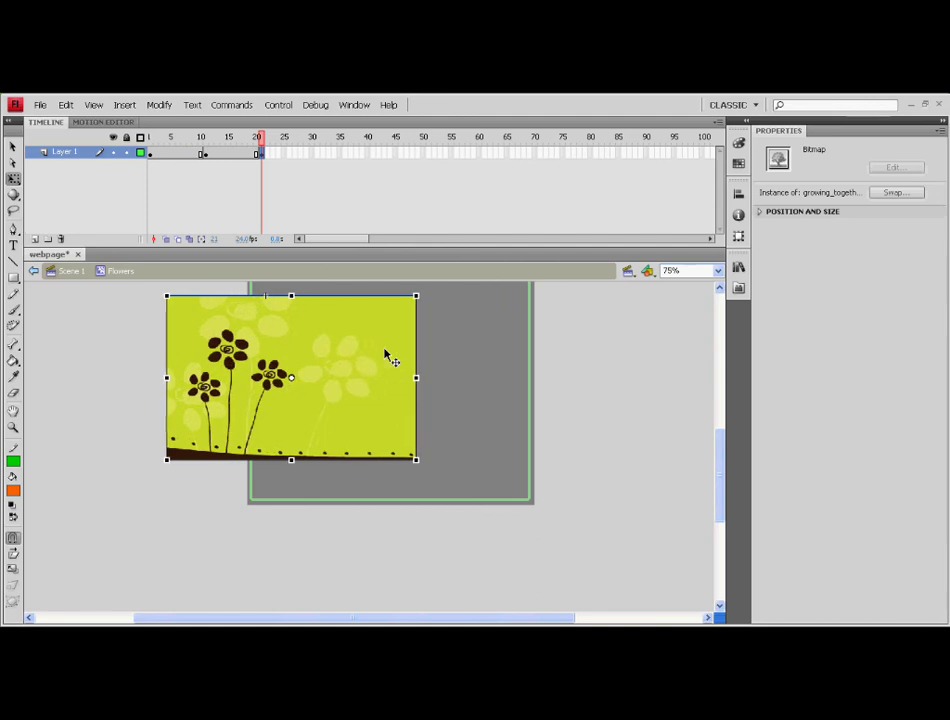
{"action": "key", "text": "shift+Left"}
{"action": "key", "text": "shift+Left"}
{"action": "key", "text": "shift+Left"}
{"action": "key", "text": "shift+Left"}
{"action": "key", "text": "shift+Left"}
{"action": "key", "text": "shift+Left"}
{"action": "key", "text": "shift+Left"}
{"action": "key", "text": "shift+Left"}
{"action": "key", "text": "shift+Left"}
{"action": "key", "text": "shift+Left"}
{"action": "key", "text": "shift+Left"}
{"action": "key", "text": "shift+Left"}
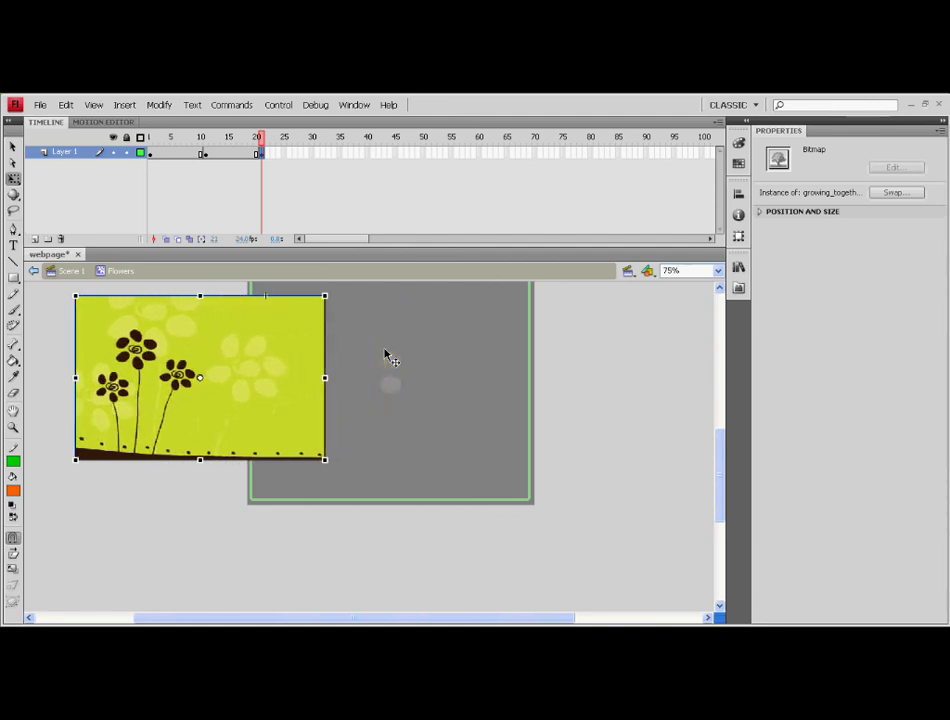
{"action": "key", "text": "shift+Left"}
{"action": "key", "text": "shift+Left"}
{"action": "key", "text": "shift+Left"}
{"action": "key", "text": "shift+Left"}
{"action": "key", "text": "shift+Left"}
{"action": "key", "text": "shift+Left"}
{"action": "key", "text": "shift+Left"}
{"action": "key", "text": "shift+Left"}
{"action": "key", "text": "shift+Left"}
{"action": "key", "text": "shift+Left"}
{"action": "key", "text": "shift+Left"}
{"action": "key", "text": "shift+Left"}
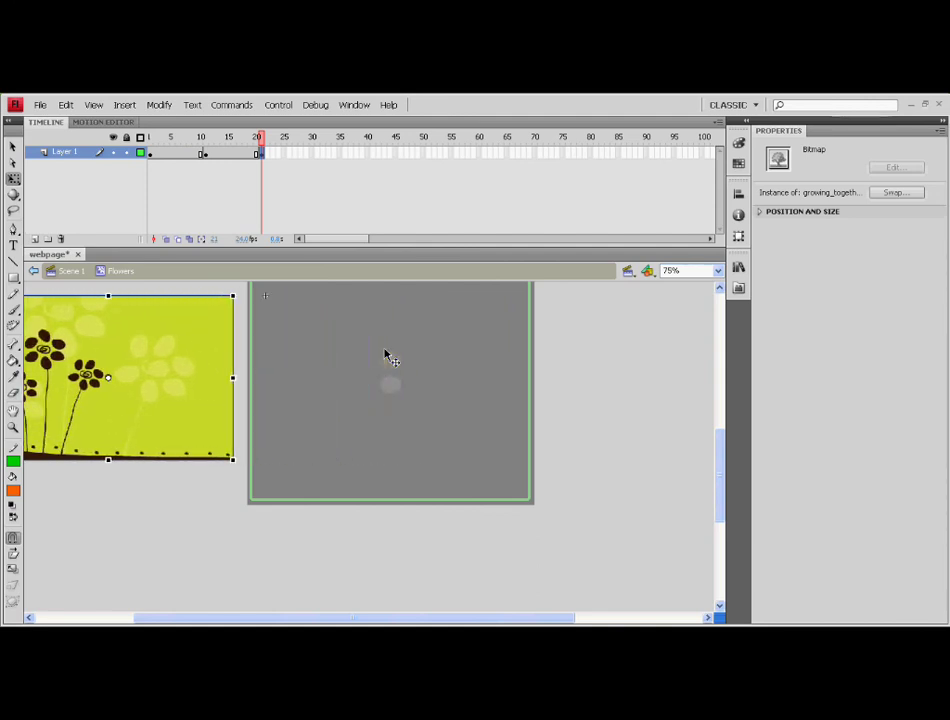
- Extend the Flowers clip's layer to frame 25 and rename the layer flower
{"action": "left_click", "coordinate": [284, 154]}
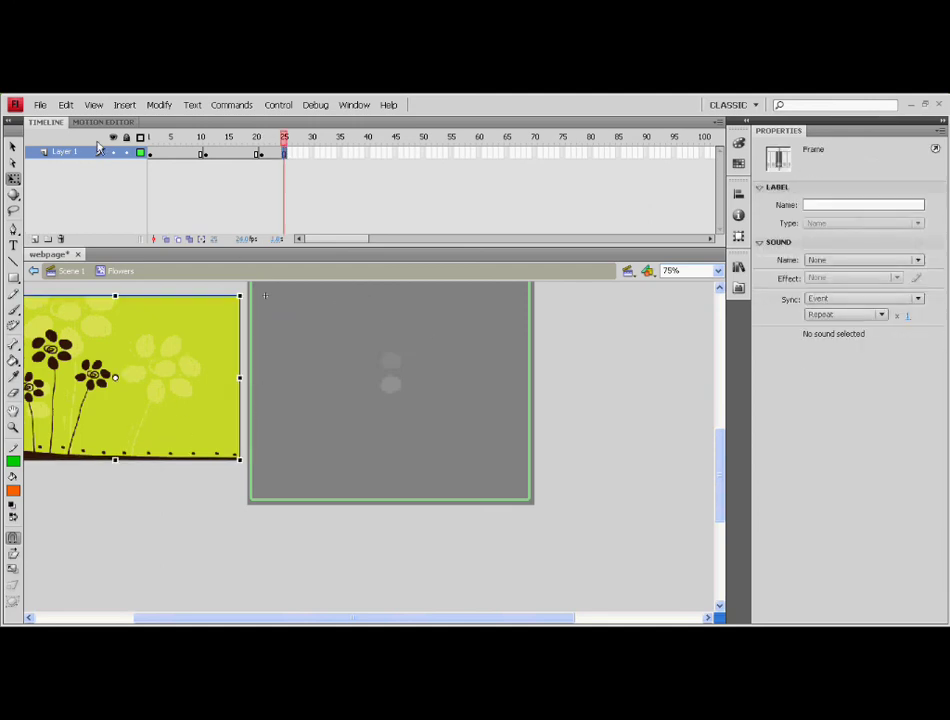
{"action": "double_click", "coordinate": [80, 152]}
{"action": "type", "text": "flo"}
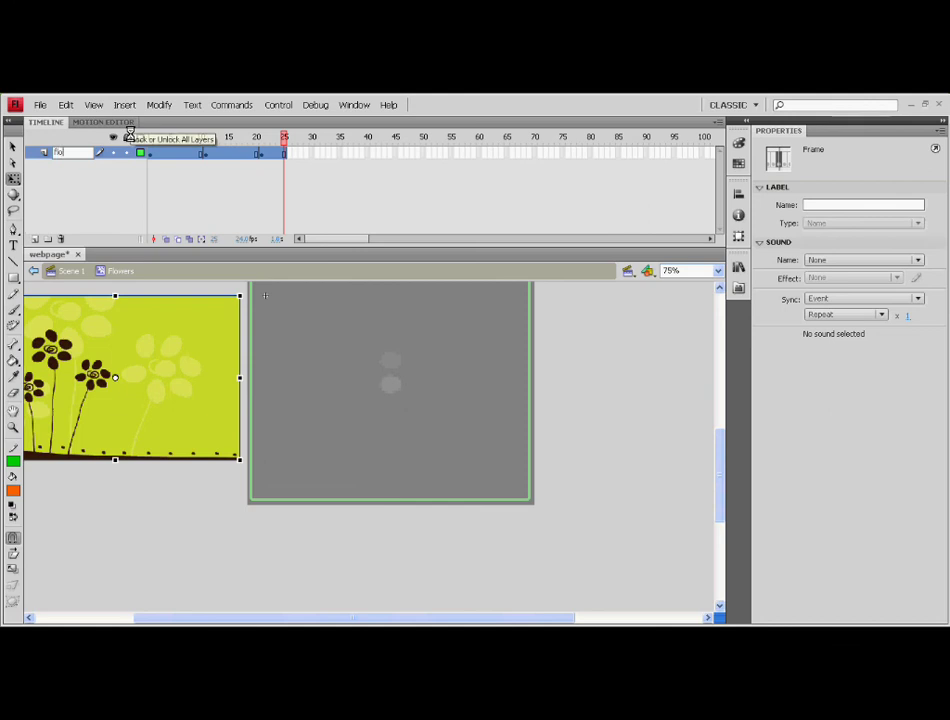
{"action": "type", "text": "wer"}
{"action": "key", "text": "Return"}
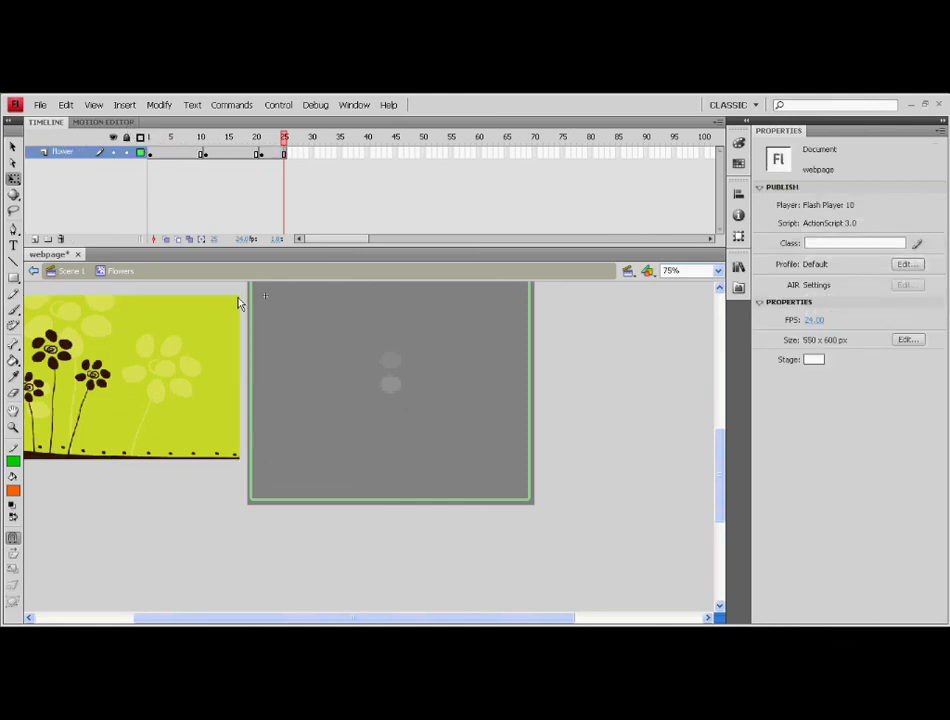
- Place the magenta_vector.jpg picture from the library over the box at frame 25 of the flower layer
{"action": "left_click", "coordinate": [740, 266]}
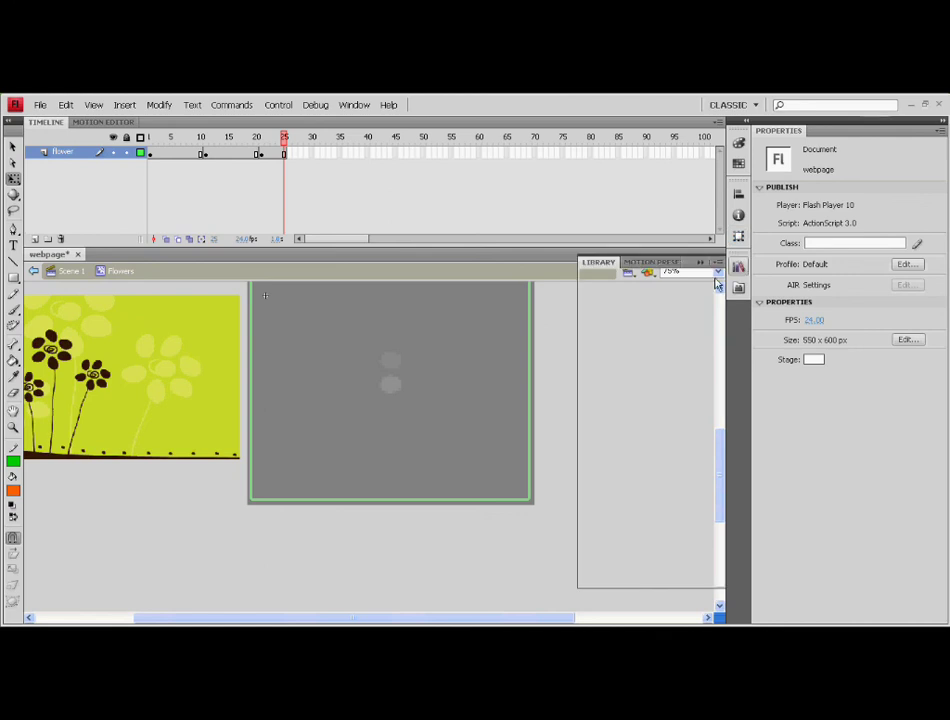
{"action": "left_click", "coordinate": [637, 492]}
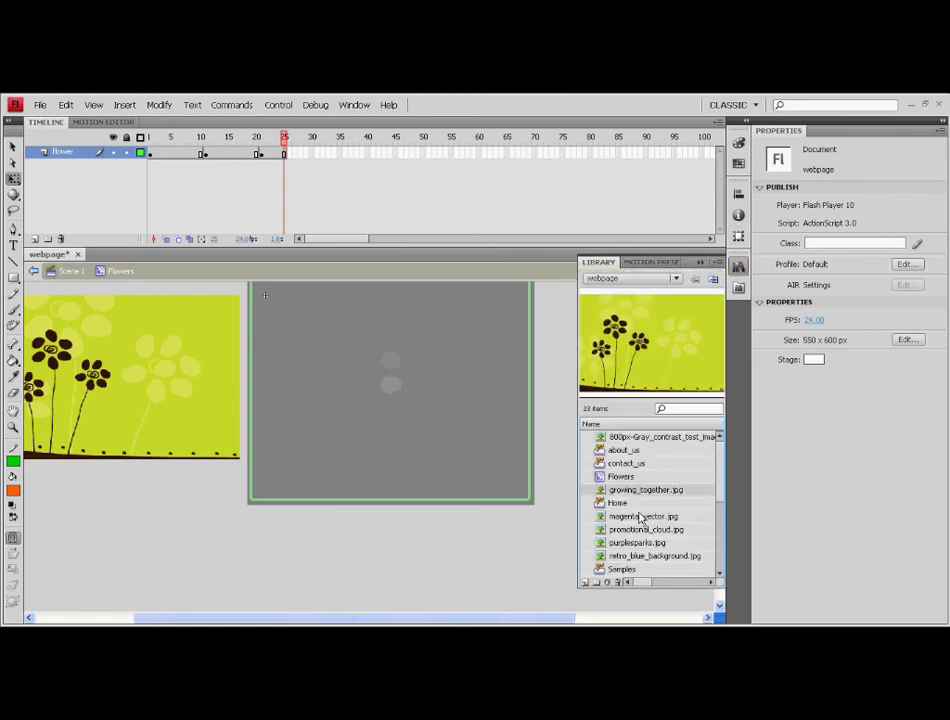
{"action": "left_click", "coordinate": [640, 517]}
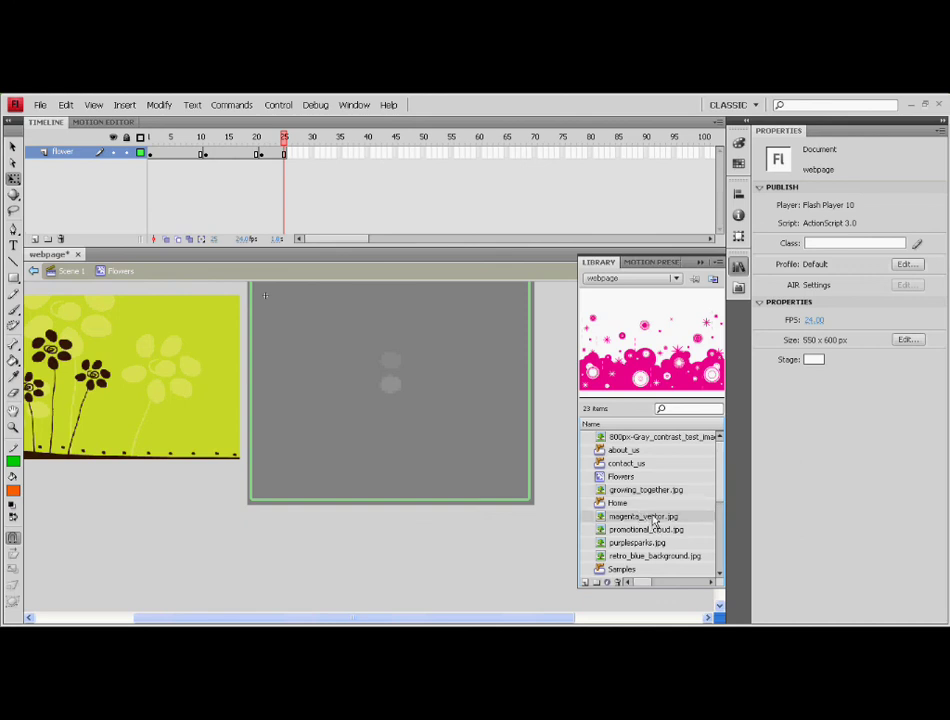
{"action": "left_click_drag", "start_coordinate": [653, 518], "coordinate": [436, 390]}
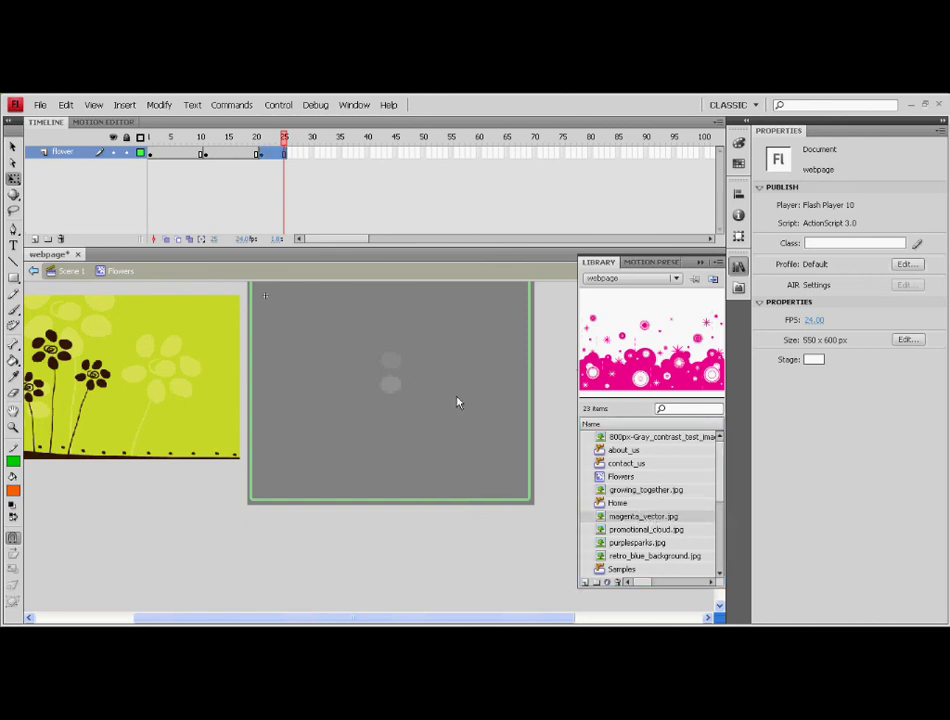
{"action": "left_click_drag", "start_coordinate": [652, 345], "coordinate": [420, 371]}
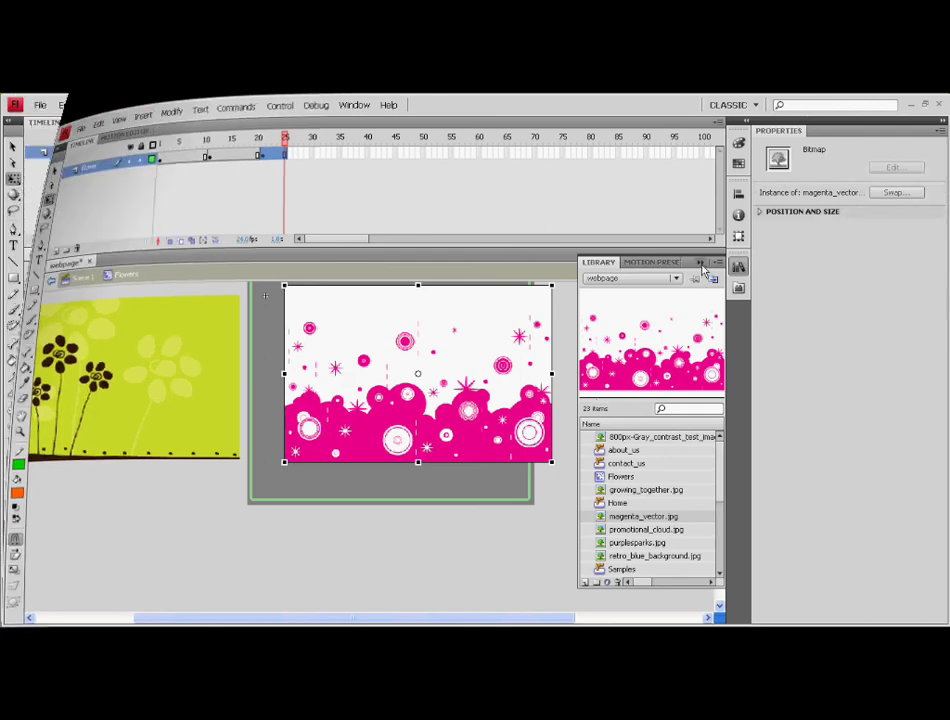